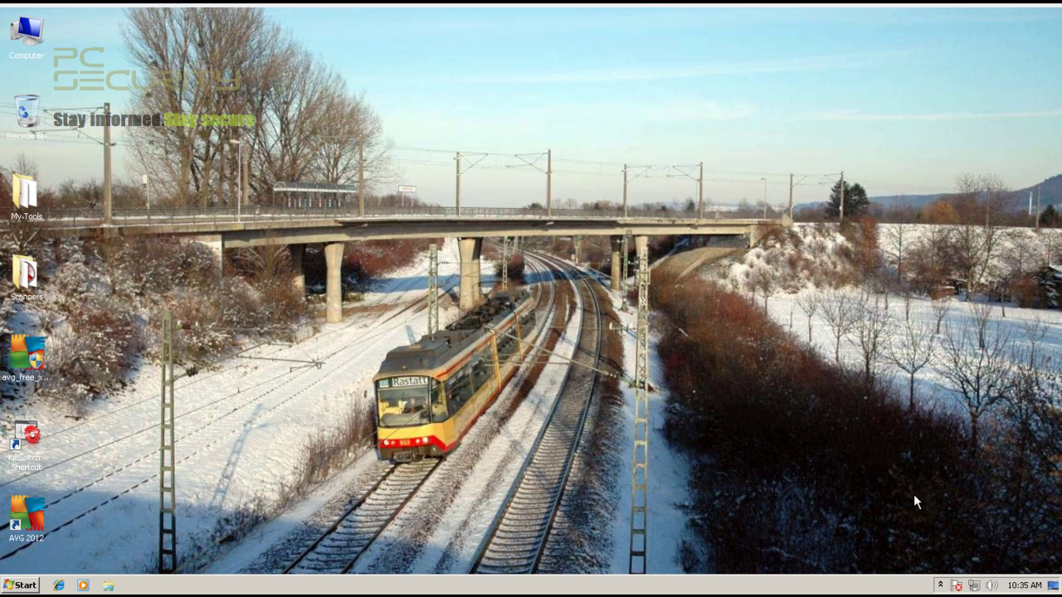
Open AVG Anti-Virus Free Edition 2012 from its hidden notification-area icon to show the protection overview.
{"action": "left_click", "coordinate": [941, 585]}
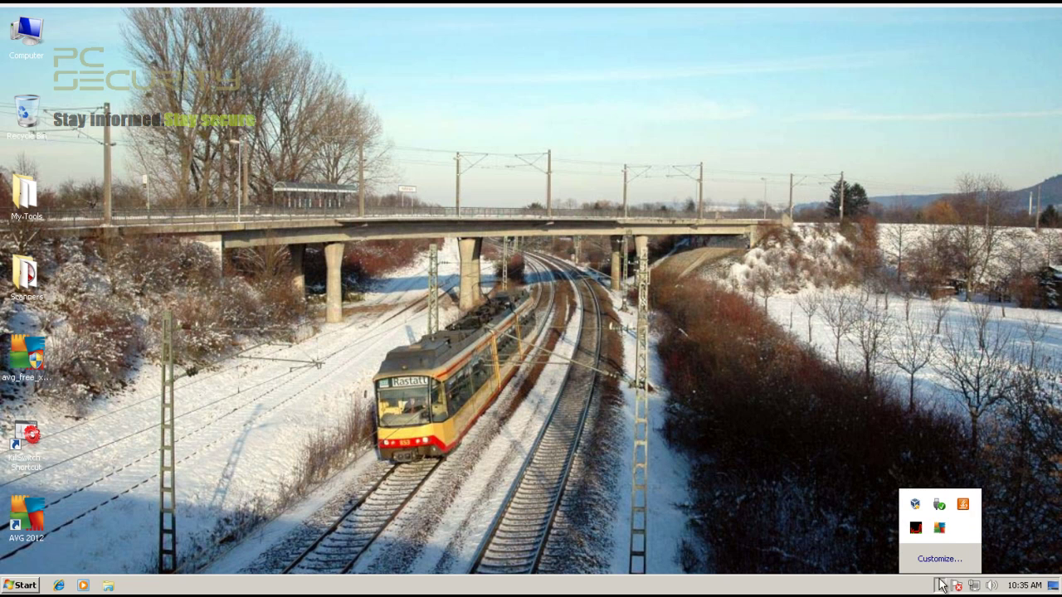
{"action": "left_click", "coordinate": [604, 242]}
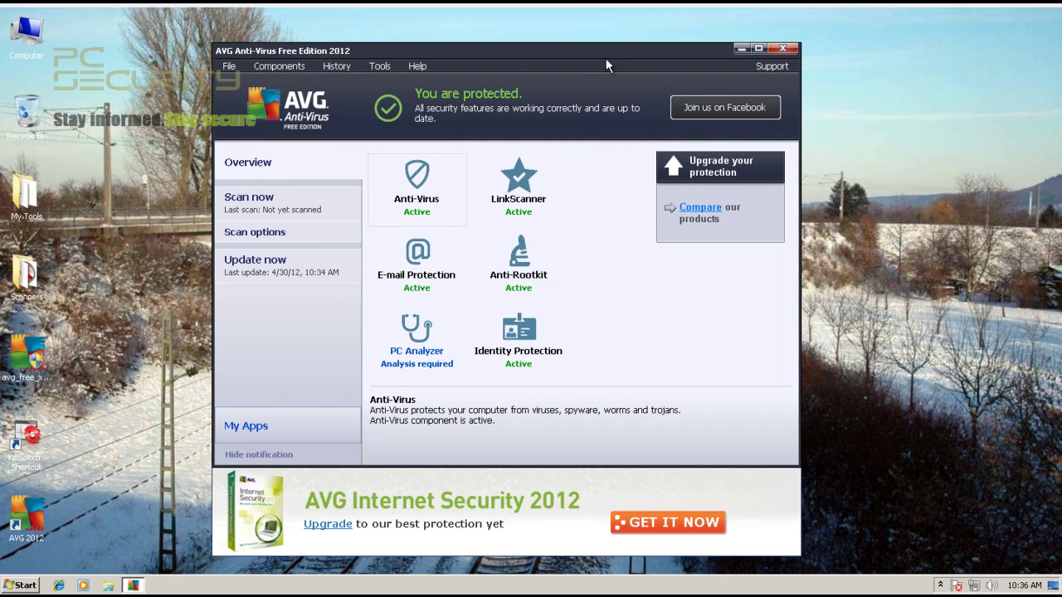
Run an AVG virus-definition update and download the available updates to completion.
{"action": "left_click_drag", "start_coordinate": [592, 46], "coordinate": [579, 34]}
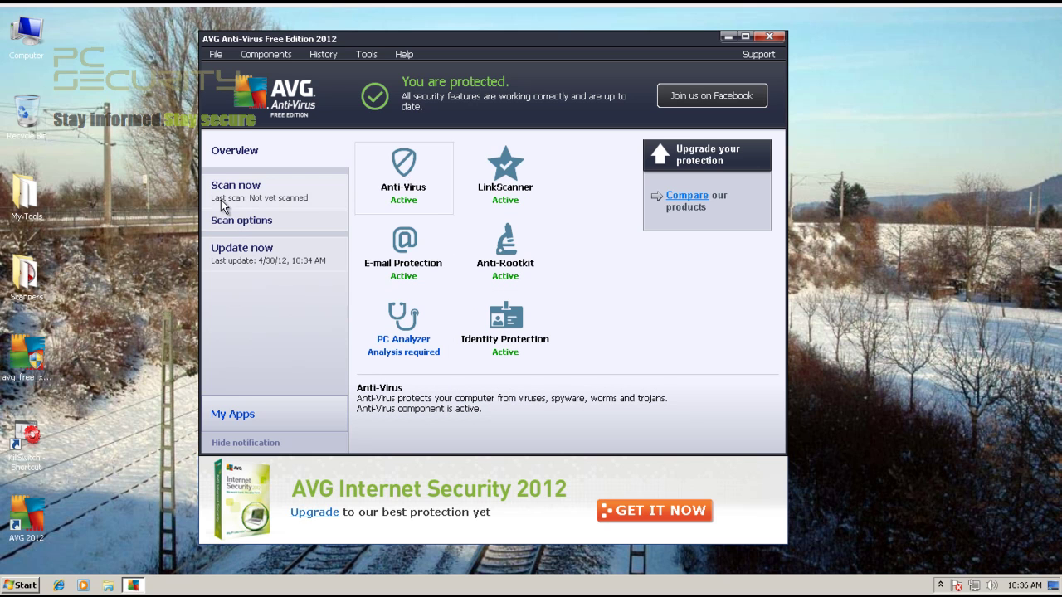
{"action": "left_click", "coordinate": [242, 267]}
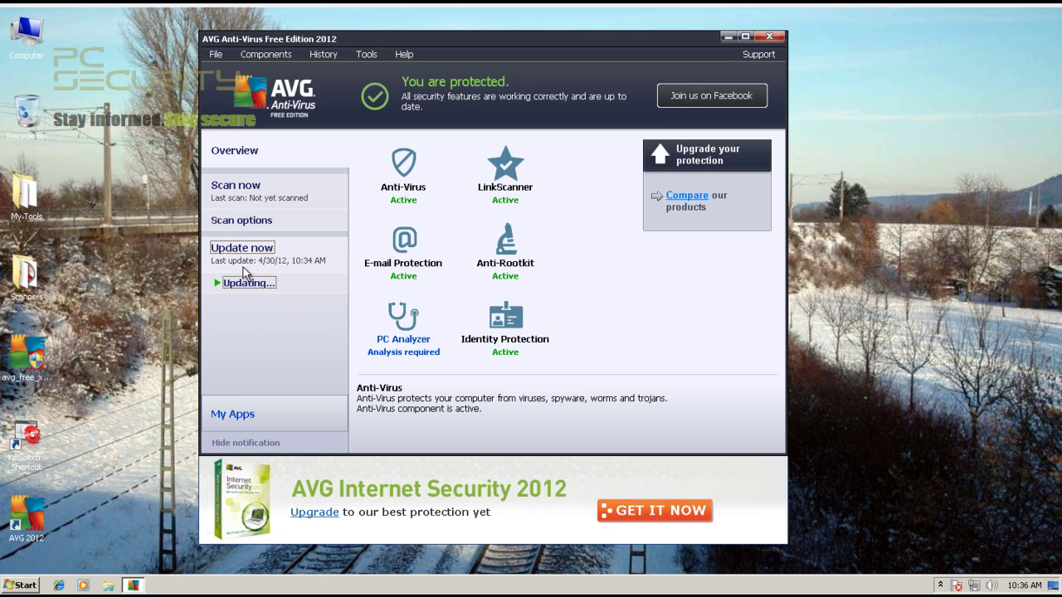
{"action": "left_click", "coordinate": [246, 286]}
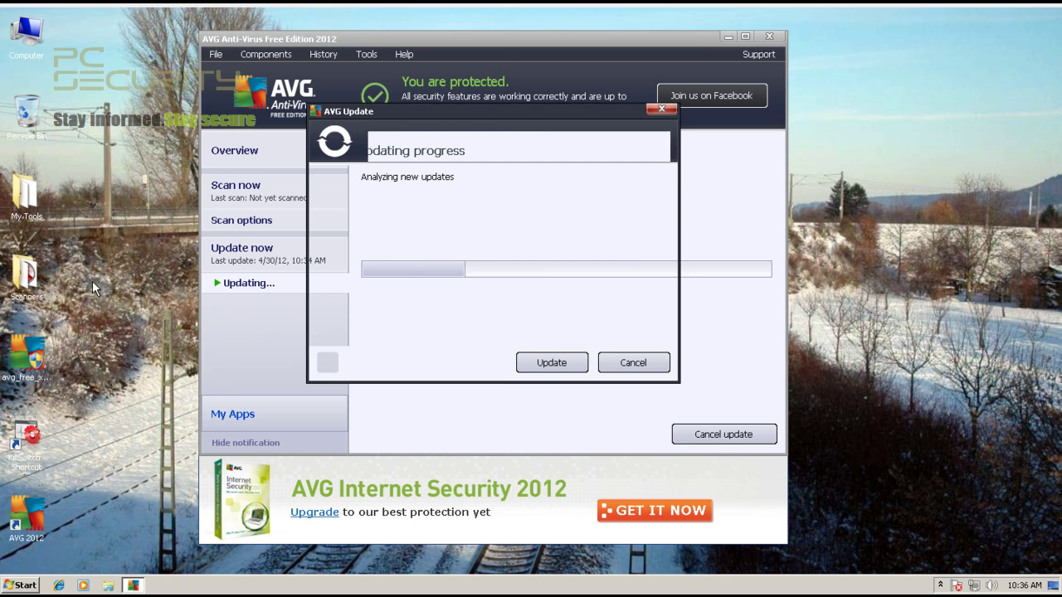
{"action": "left_click", "coordinate": [551, 363]}
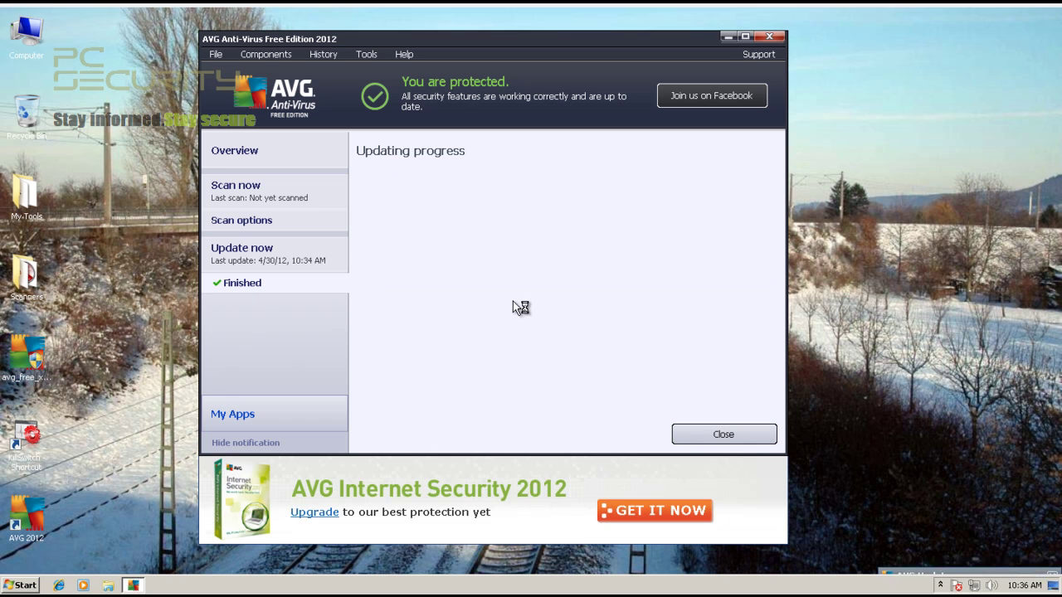
{"action": "left_click", "coordinate": [1051, 526]}
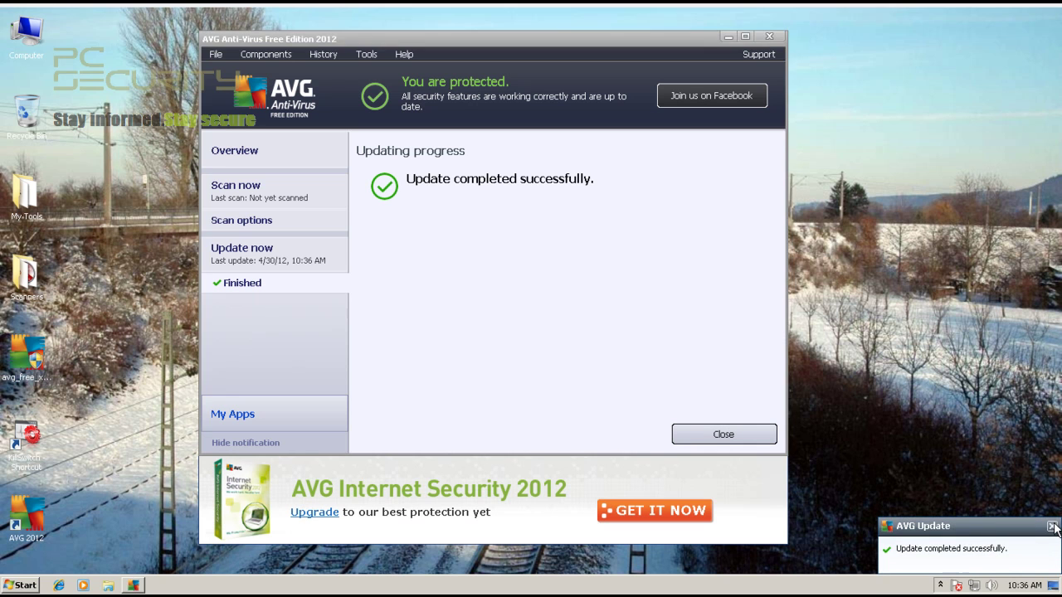
Close the finished update results and start a second definitions update.
{"action": "left_click", "coordinate": [252, 160]}
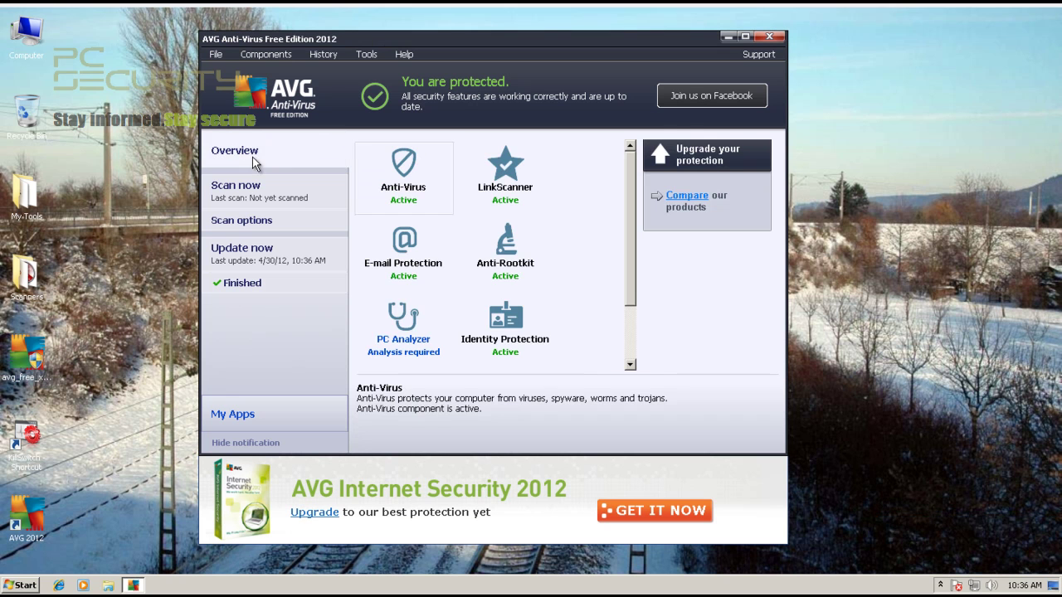
{"action": "left_click", "coordinate": [257, 284]}
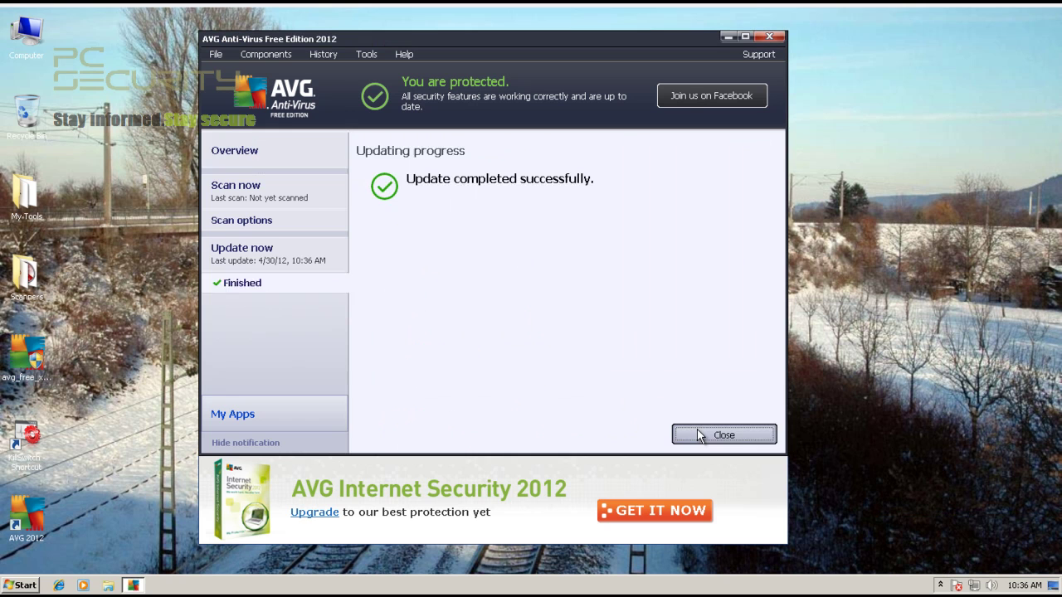
{"action": "left_click", "coordinate": [723, 434]}
{"action": "left_click", "coordinate": [240, 251]}
{"action": "left_click", "coordinate": [264, 282]}
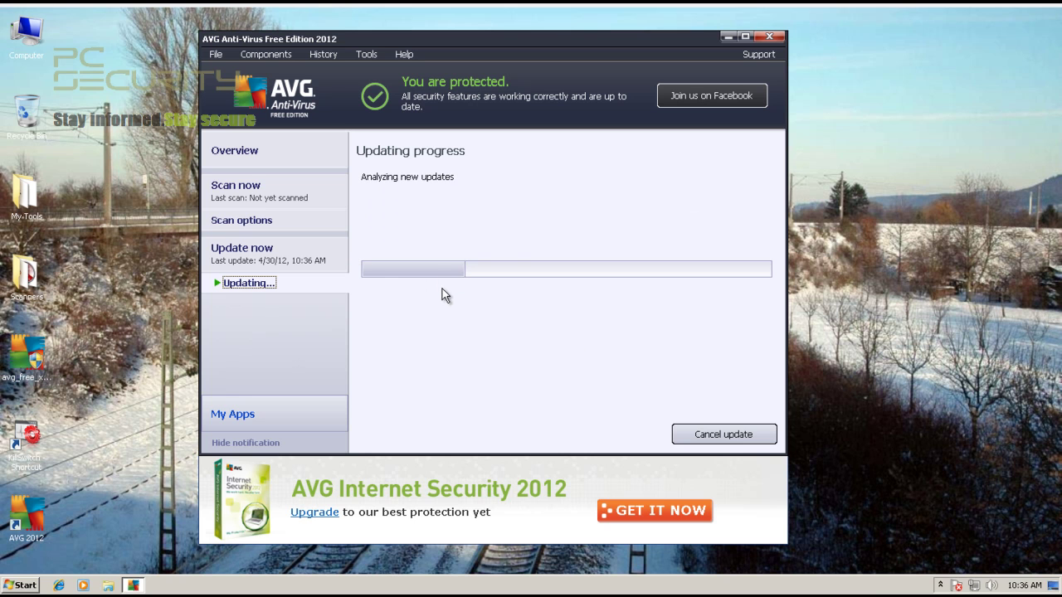
Close the update results, review the Identity Protection component, and close the AVG window.
{"action": "left_click", "coordinate": [710, 437]}
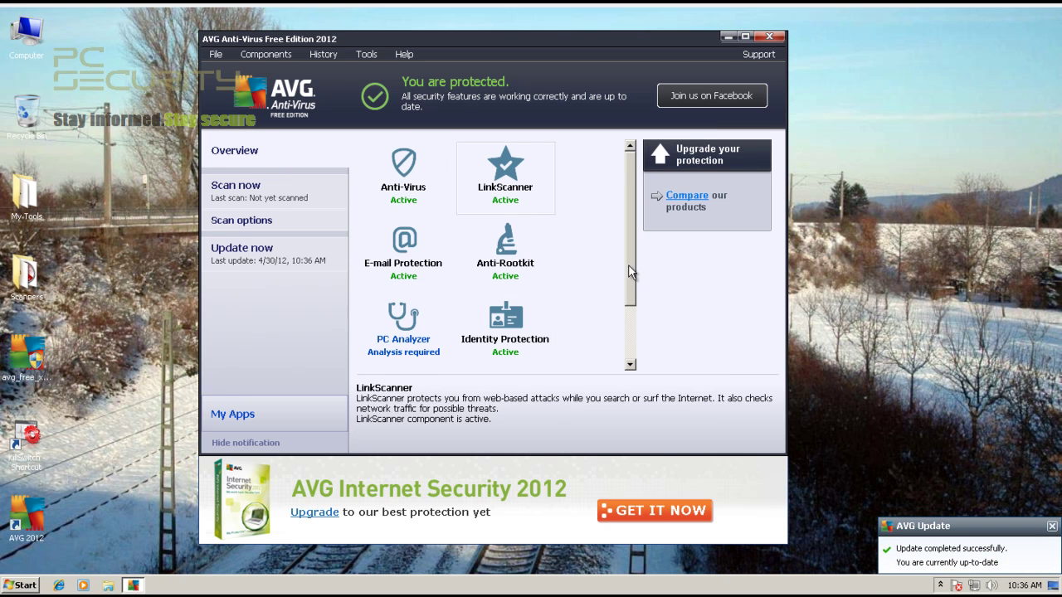
{"action": "left_click_drag", "start_coordinate": [629, 271], "coordinate": [632, 326]}
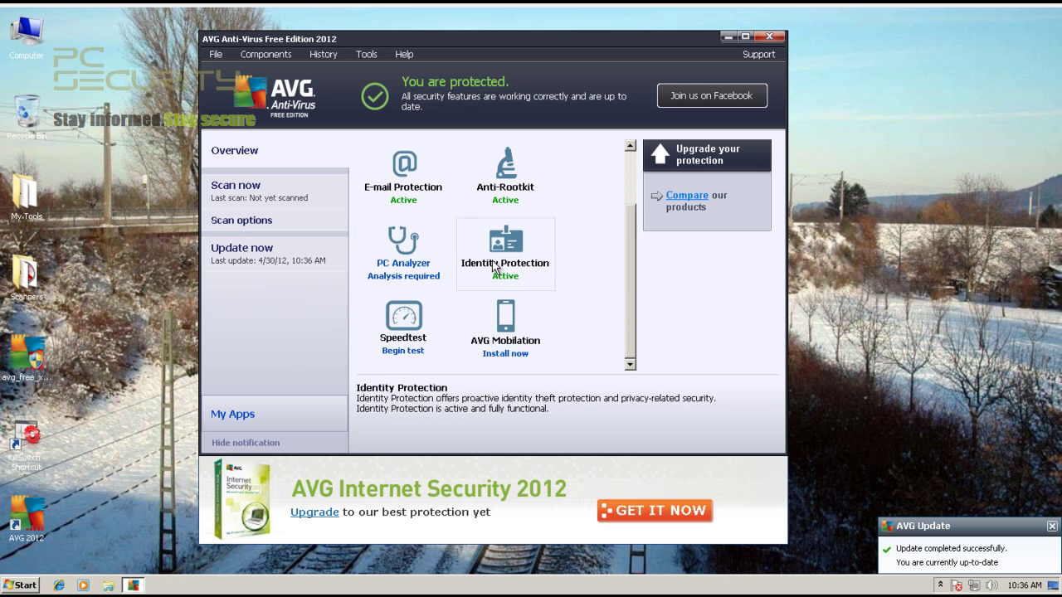
{"action": "left_click", "coordinate": [539, 264]}
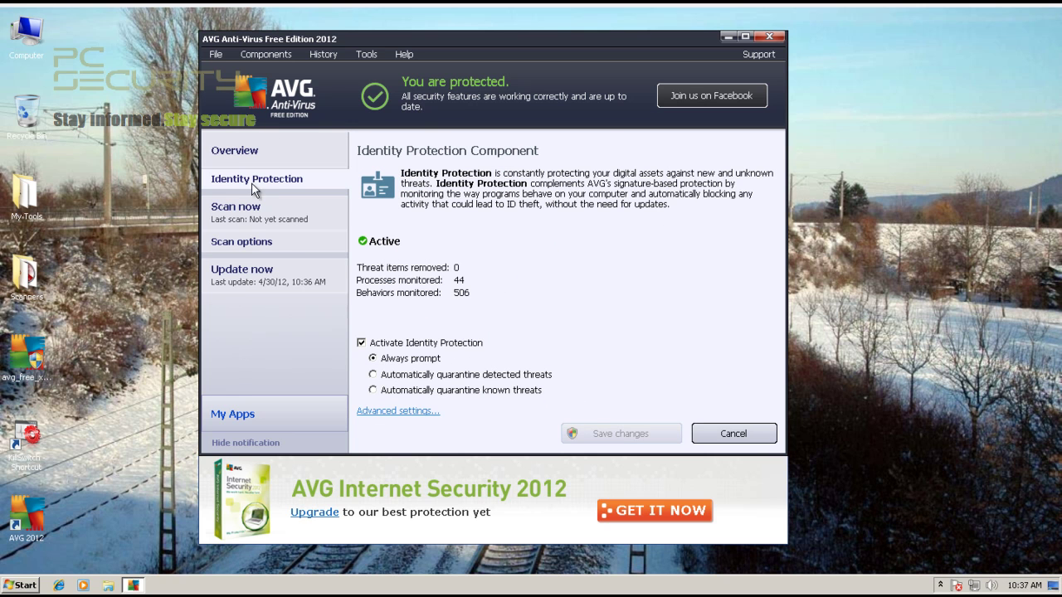
{"action": "left_click", "coordinate": [264, 163]}
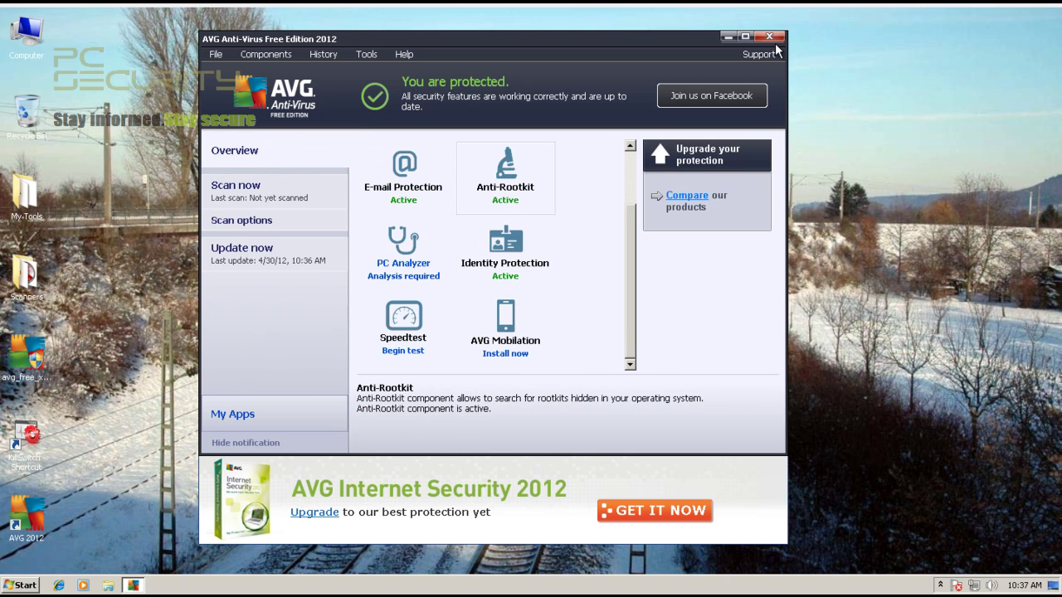
{"action": "left_click", "coordinate": [773, 38]}
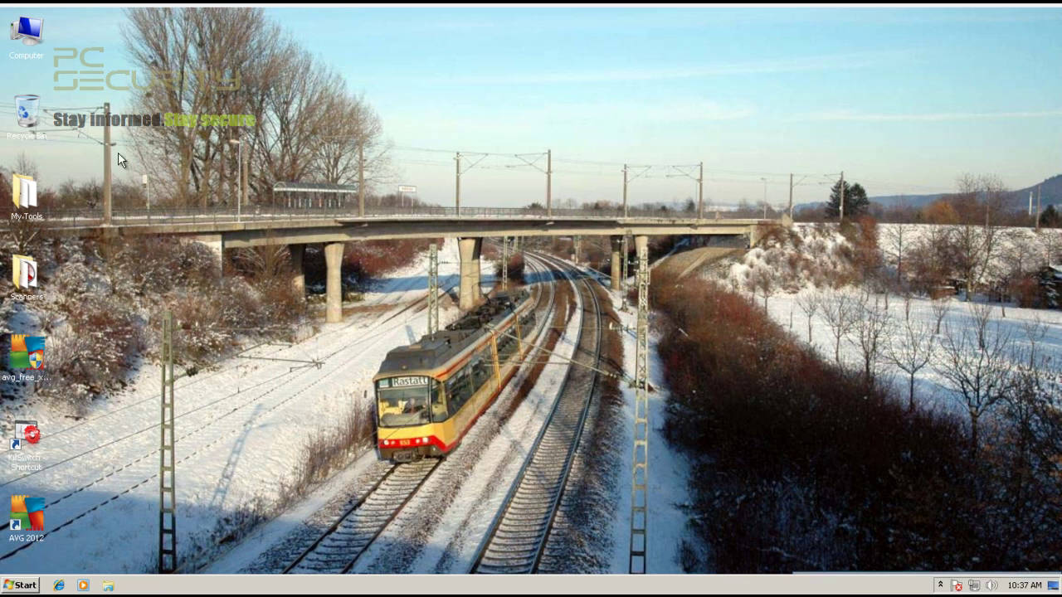
Temporarily disable AVG protection for 10 minutes from the tray icon.
{"action": "left_click", "coordinate": [941, 585]}
{"action": "right_click", "coordinate": [943, 529]}
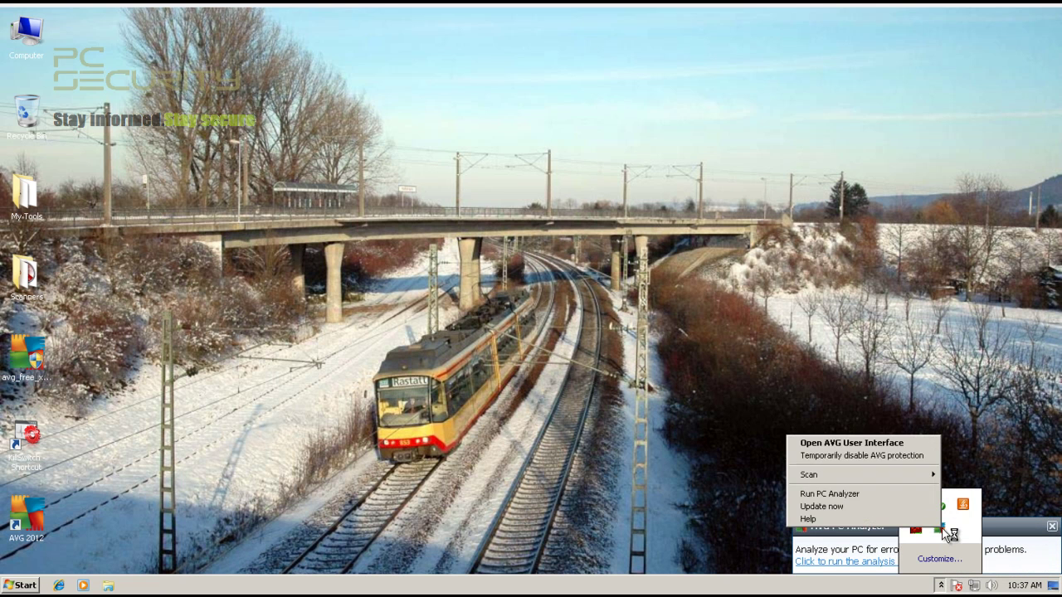
{"action": "left_click", "coordinate": [867, 454]}
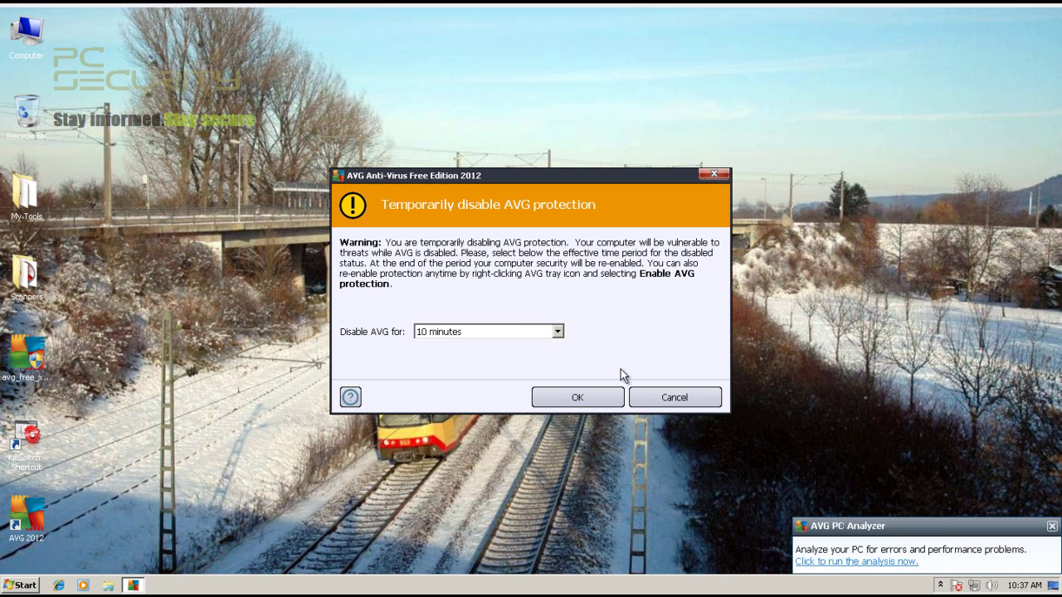
{"action": "left_click", "coordinate": [567, 393]}
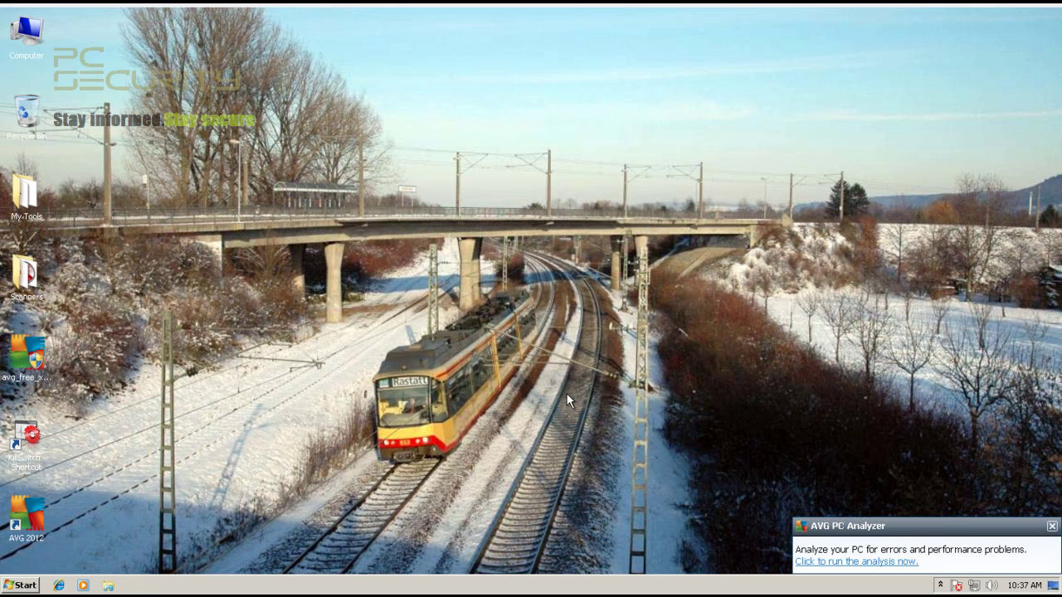
Copy New folder from F_DRIVE (E:) to the Desktop and close the Explorer window.
{"action": "double_click", "coordinate": [39, 36]}
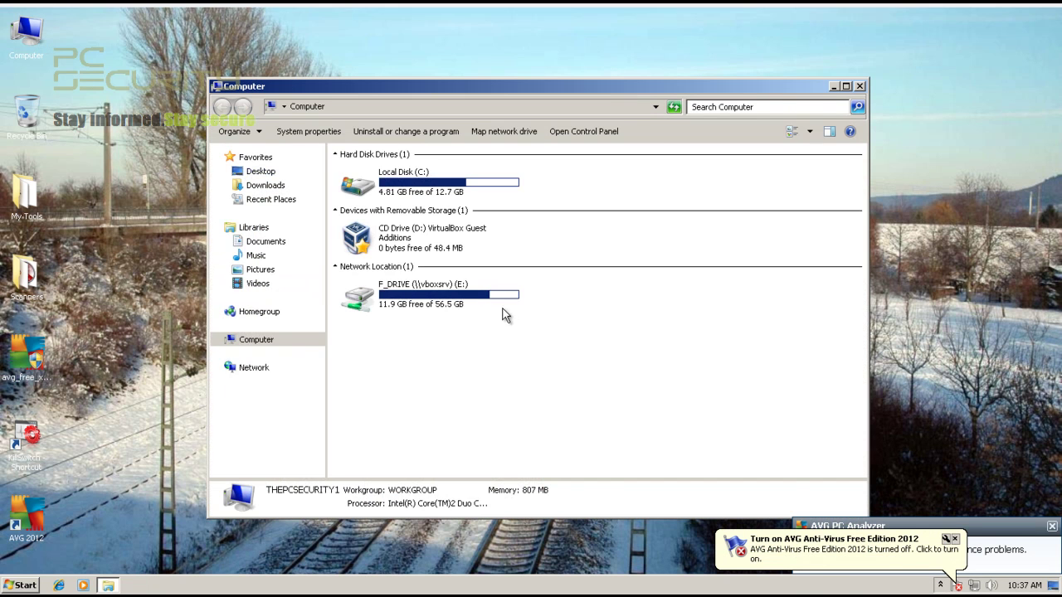
{"action": "double_click", "coordinate": [474, 301]}
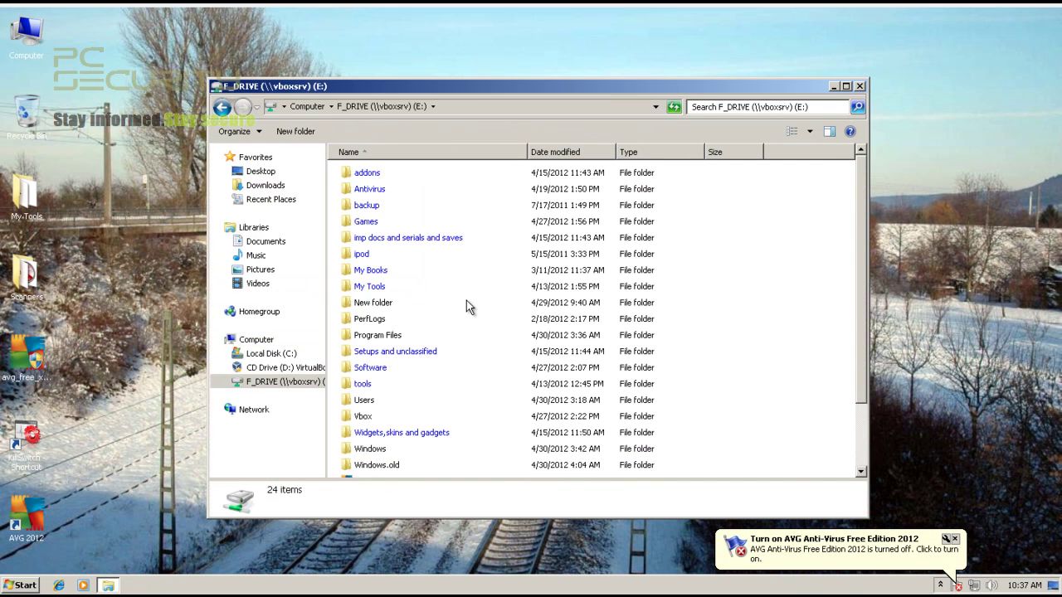
{"action": "left_click", "coordinate": [355, 306]}
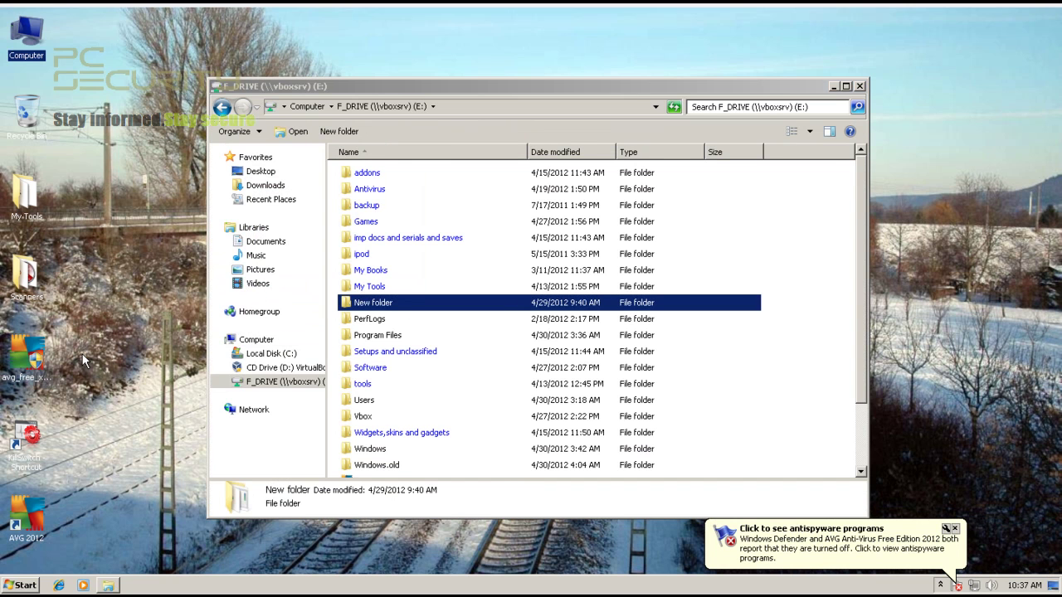
{"action": "left_click", "coordinate": [861, 87]}
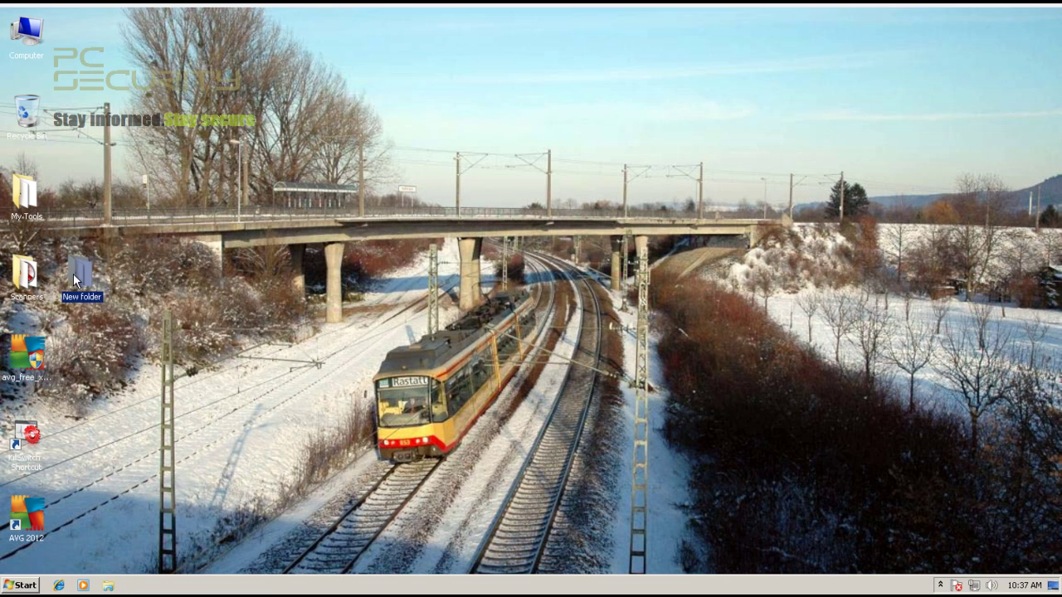
Confirm via Properties and a look inside that the desktop New folder holds 321 files.
{"action": "right_click", "coordinate": [80, 277]}
{"action": "left_click", "coordinate": [127, 515]}
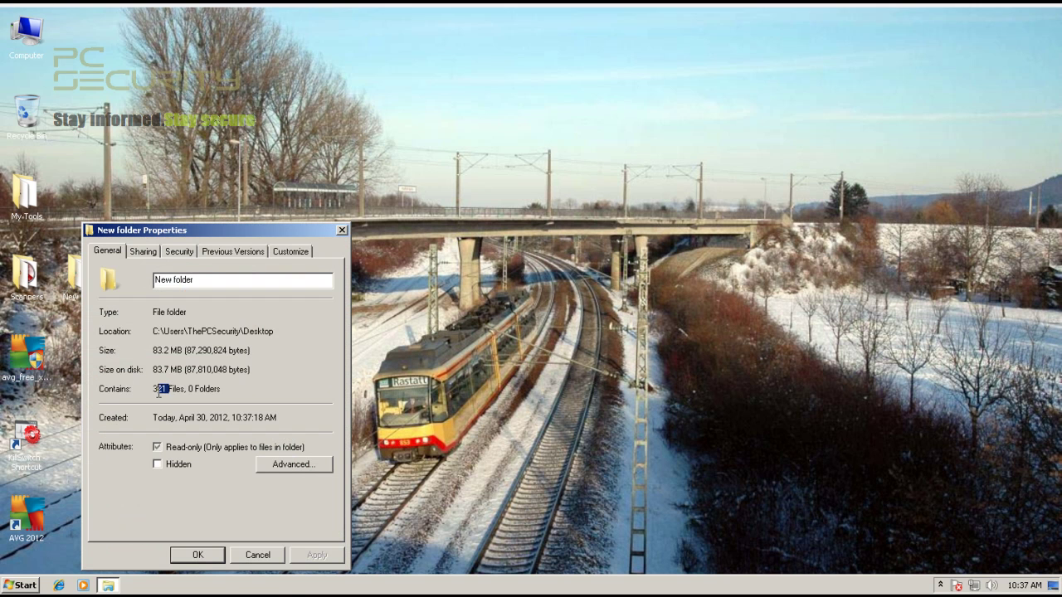
{"action": "left_click", "coordinate": [342, 229]}
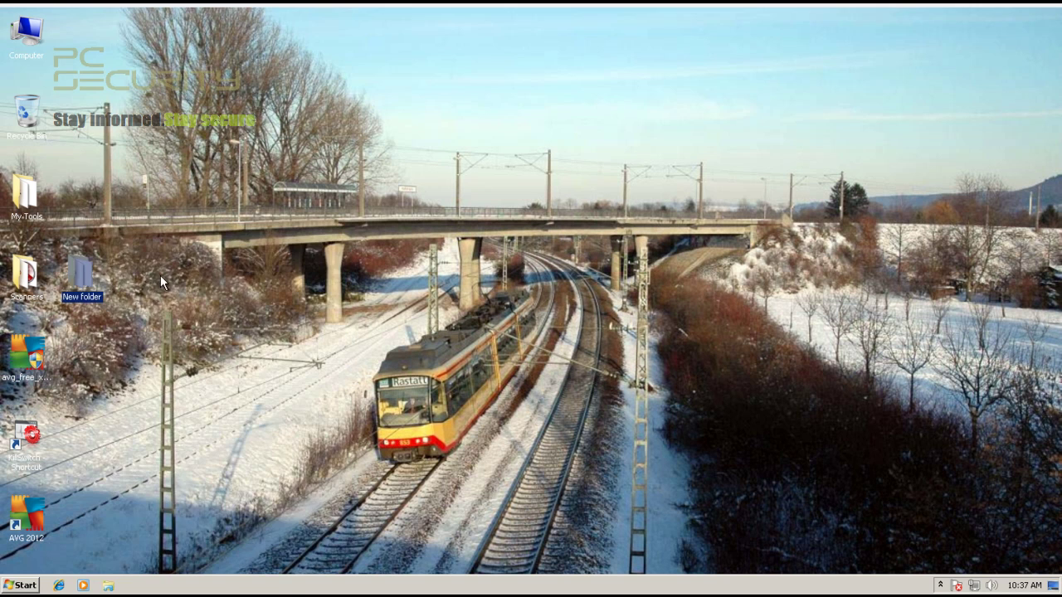
{"action": "double_click", "coordinate": [97, 285]}
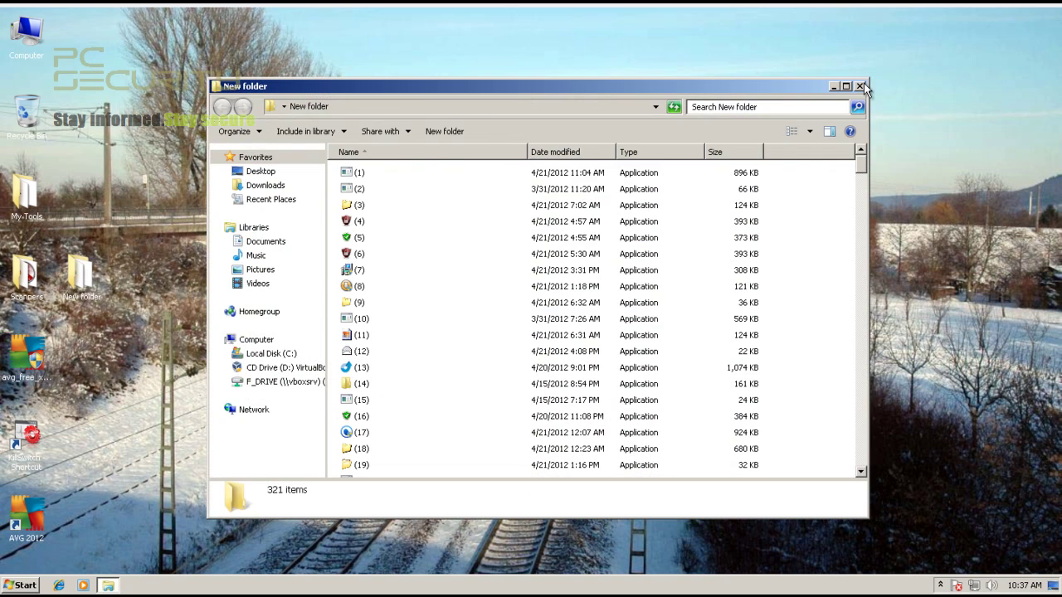
{"action": "left_click", "coordinate": [859, 86]}
{"action": "right_click", "coordinate": [90, 280]}
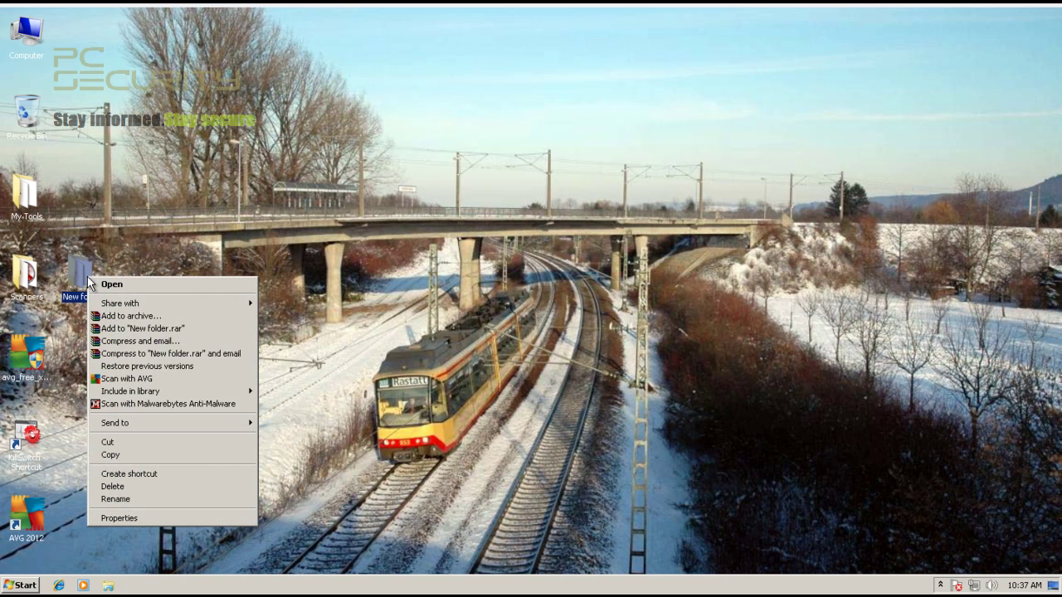
Scan New folder with AVG and follow the scan until its summary reports 282 threats.
{"action": "left_click", "coordinate": [143, 383]}
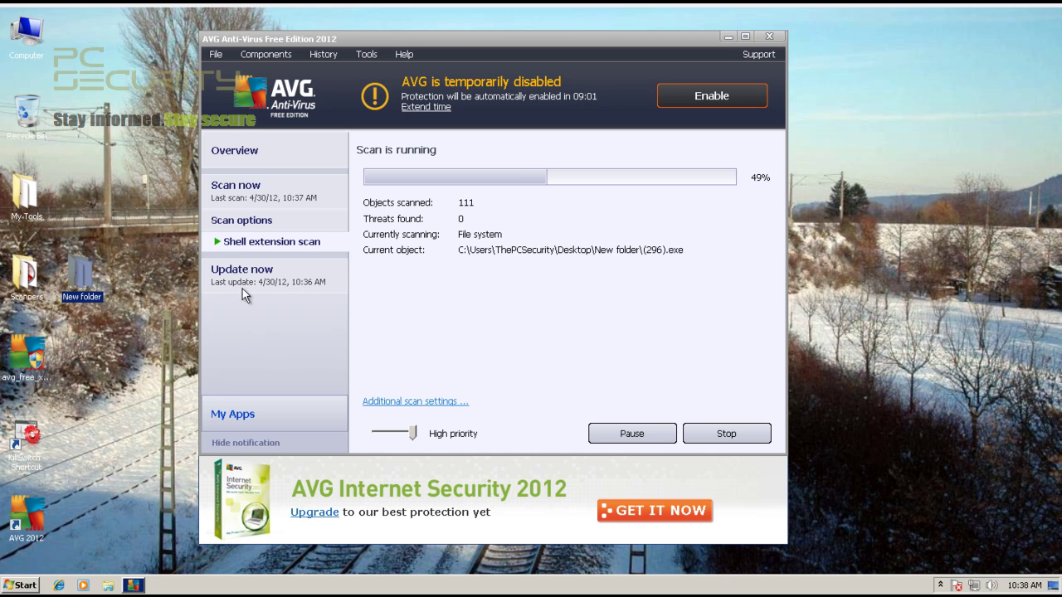
{"action": "left_click", "coordinate": [299, 153]}
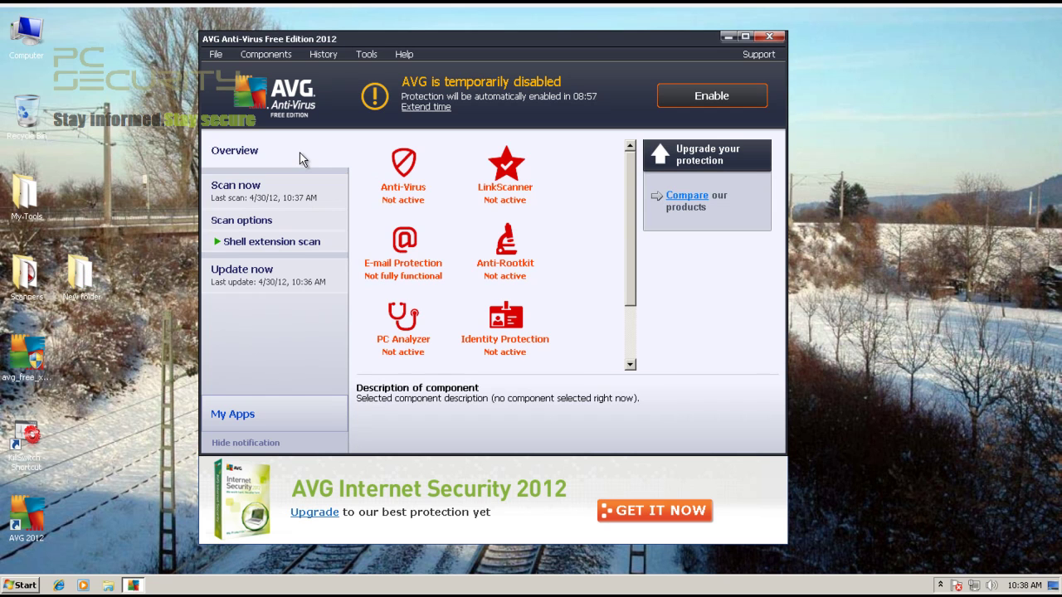
{"action": "left_click", "coordinate": [269, 243]}
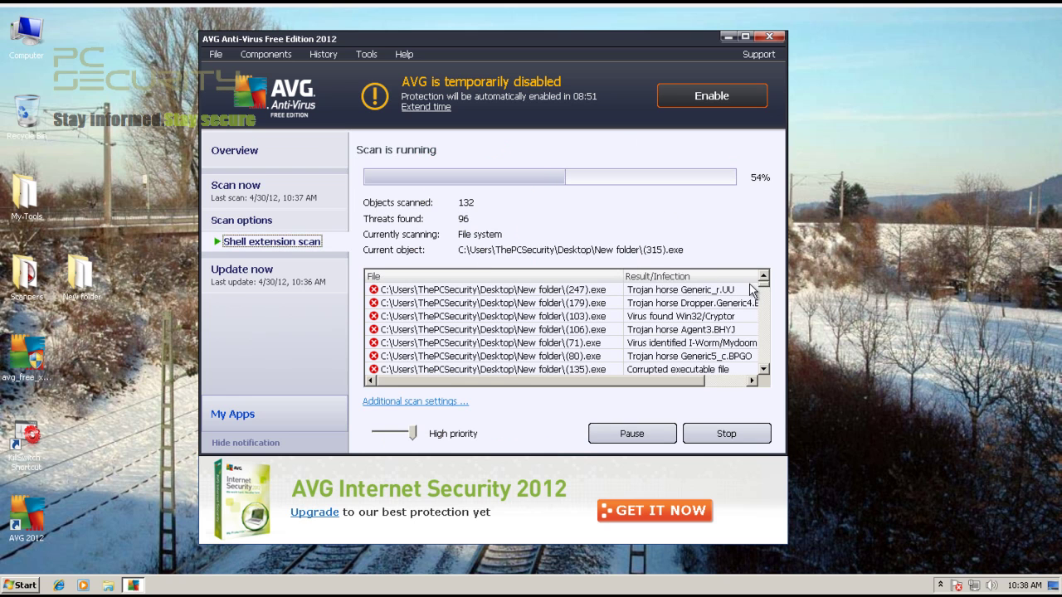
{"action": "mouse_move", "coordinate": [767, 292]}
{"action": "left_mouse_down"}
{"action": "mouse_move", "coordinate": [766, 330]}
{"action": "mouse_move", "coordinate": [768, 282]}
{"action": "left_mouse_up"}
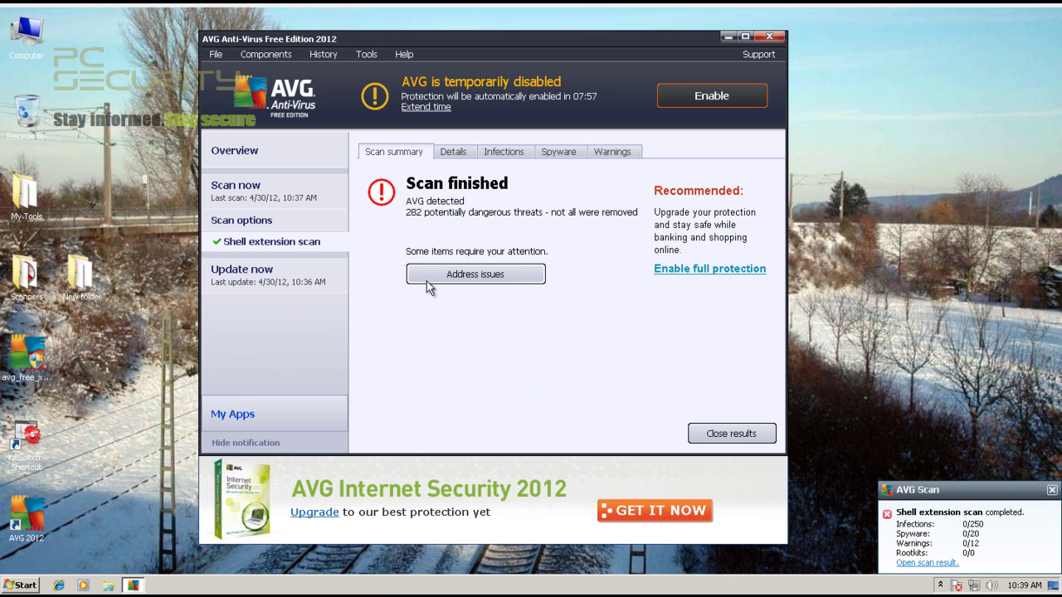
Select all entries on the Infections tab and remove them: 250 infections, 20 spyware, 12 warnings.
{"action": "left_click", "coordinate": [456, 155]}
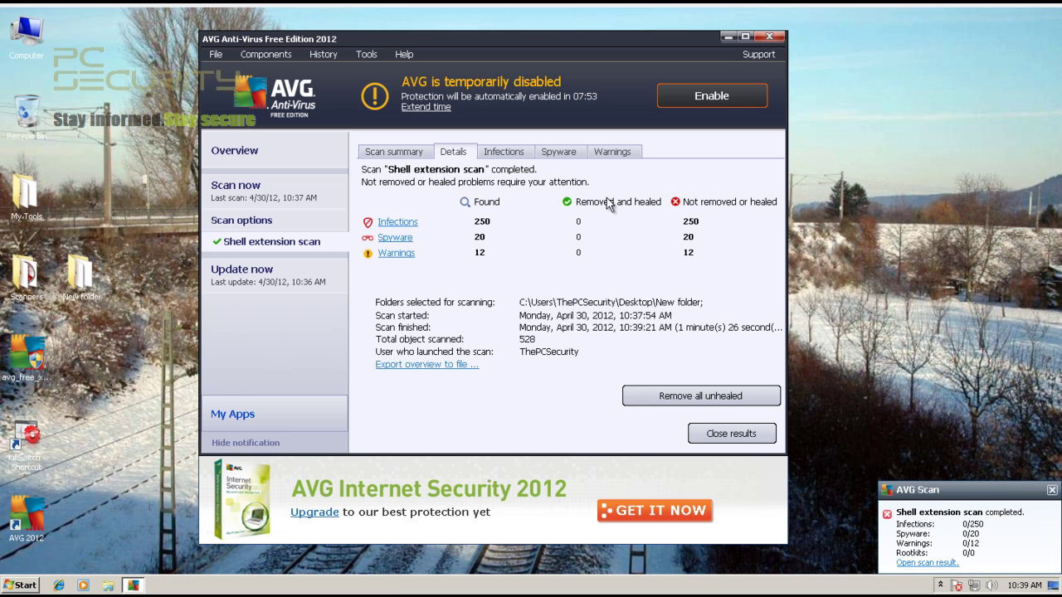
{"action": "left_click", "coordinate": [500, 154]}
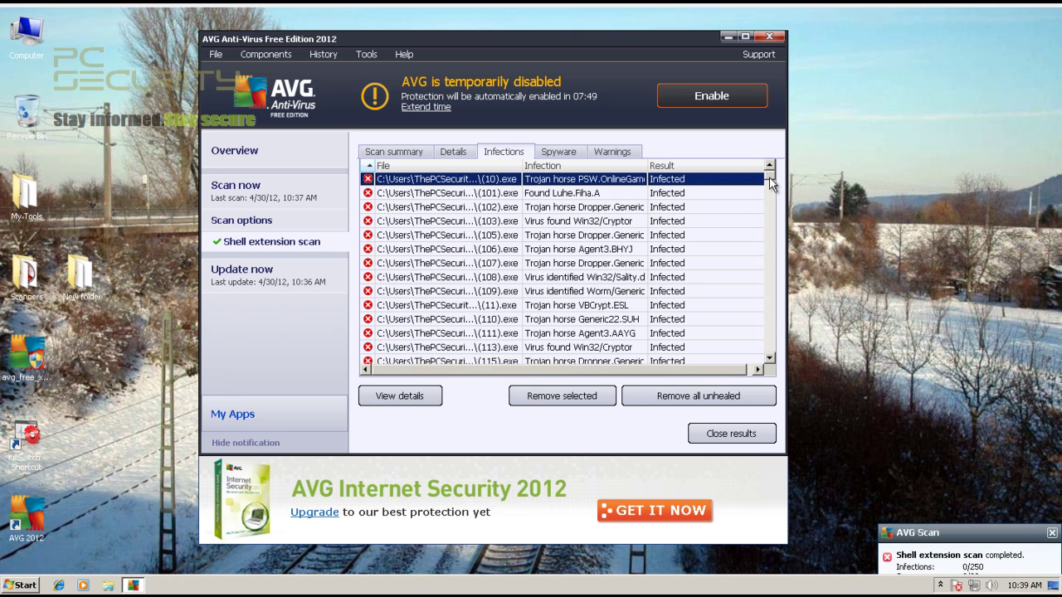
{"action": "left_click_drag", "start_coordinate": [770, 182], "coordinate": [779, 358]}
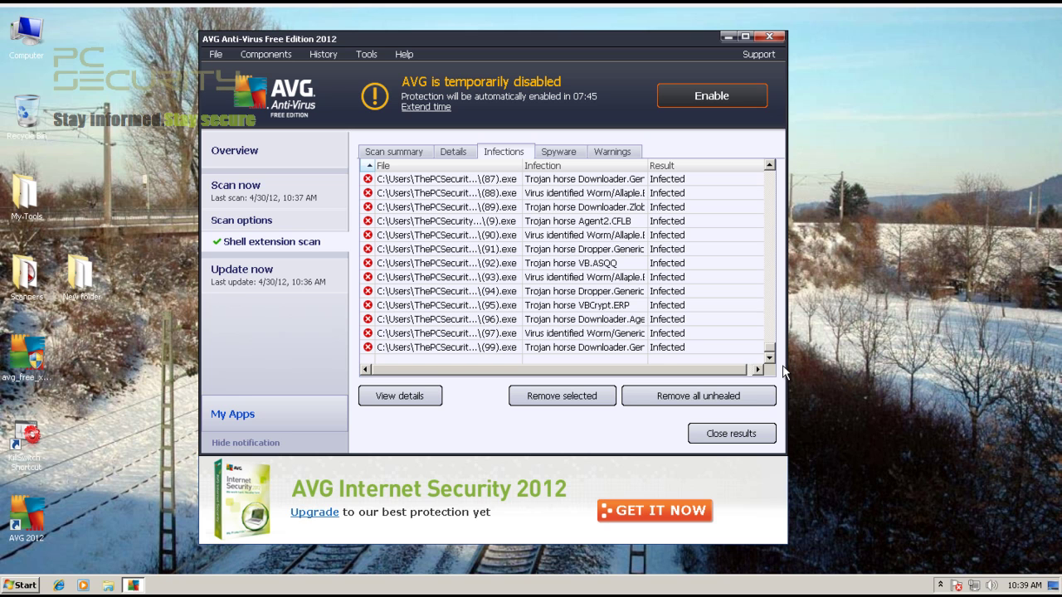
{"action": "left_click", "coordinate": [634, 348], "text": "shift"}
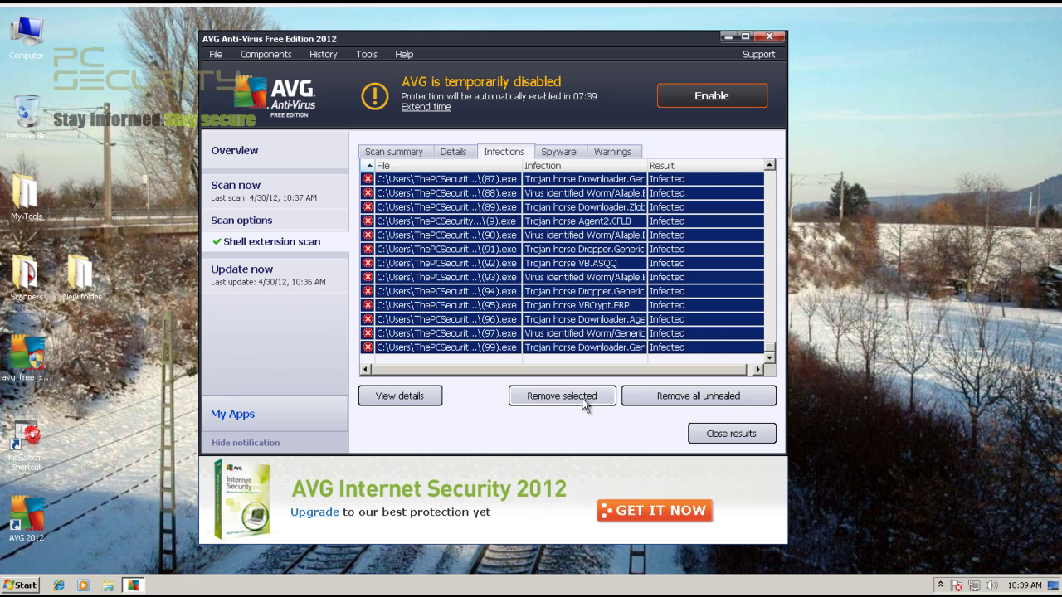
{"action": "left_click", "coordinate": [554, 398]}
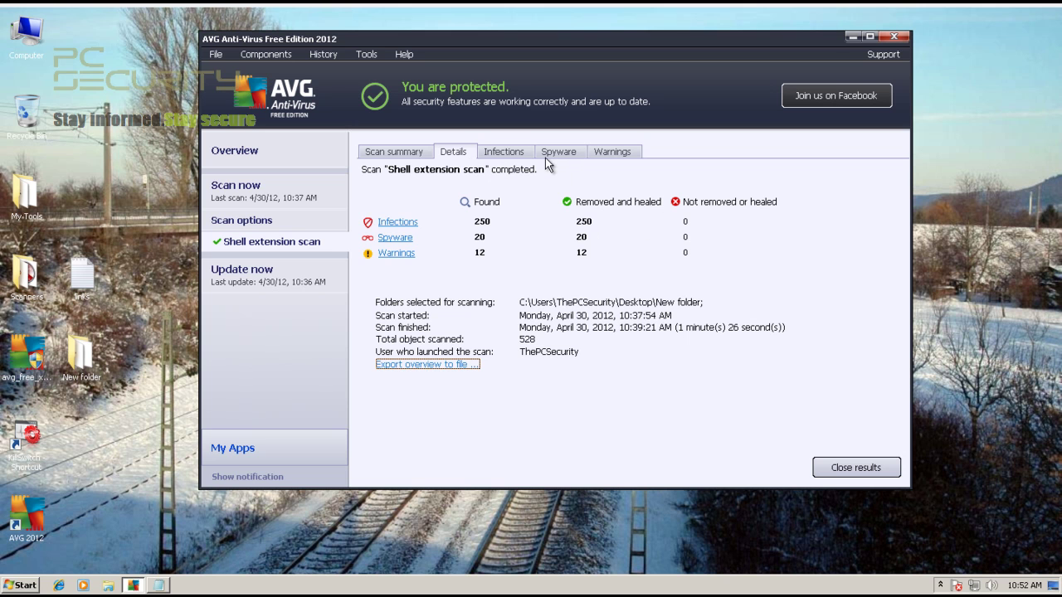
Verify the infections now show as moved to the Virus Vault, then close the scan results.
{"action": "left_click", "coordinate": [519, 155]}
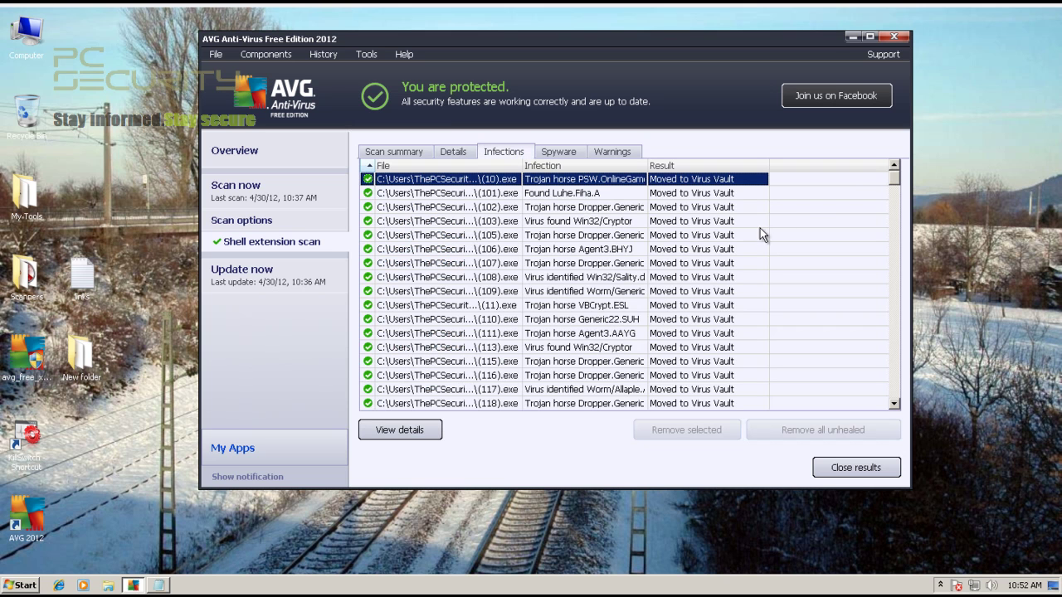
{"action": "scroll", "coordinate": [759, 232], "scroll_direction": "down", "scroll_amount": 20}
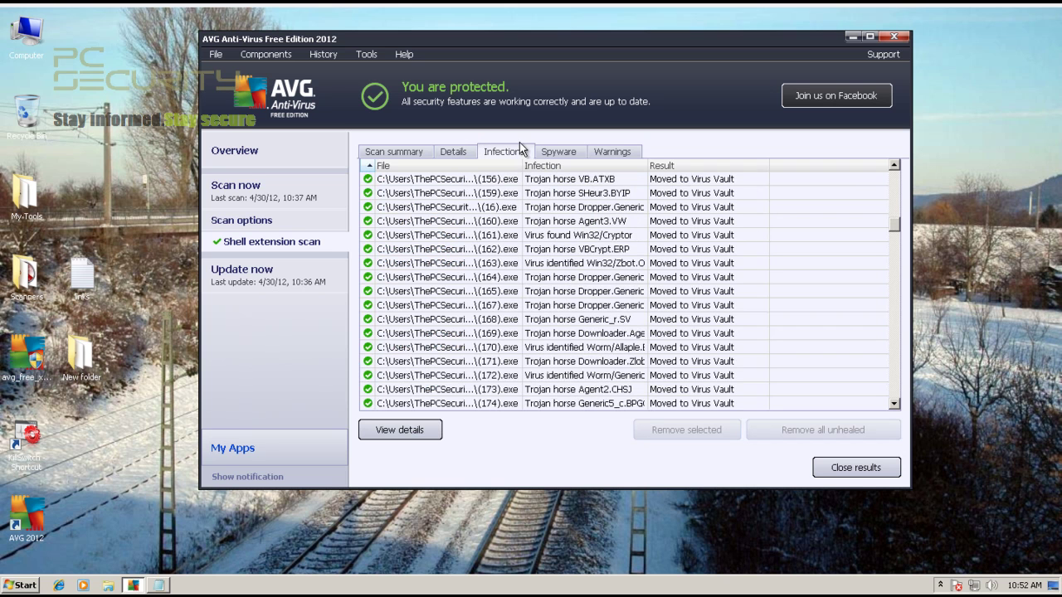
{"action": "left_click_drag", "start_coordinate": [893, 224], "coordinate": [893, 383]}
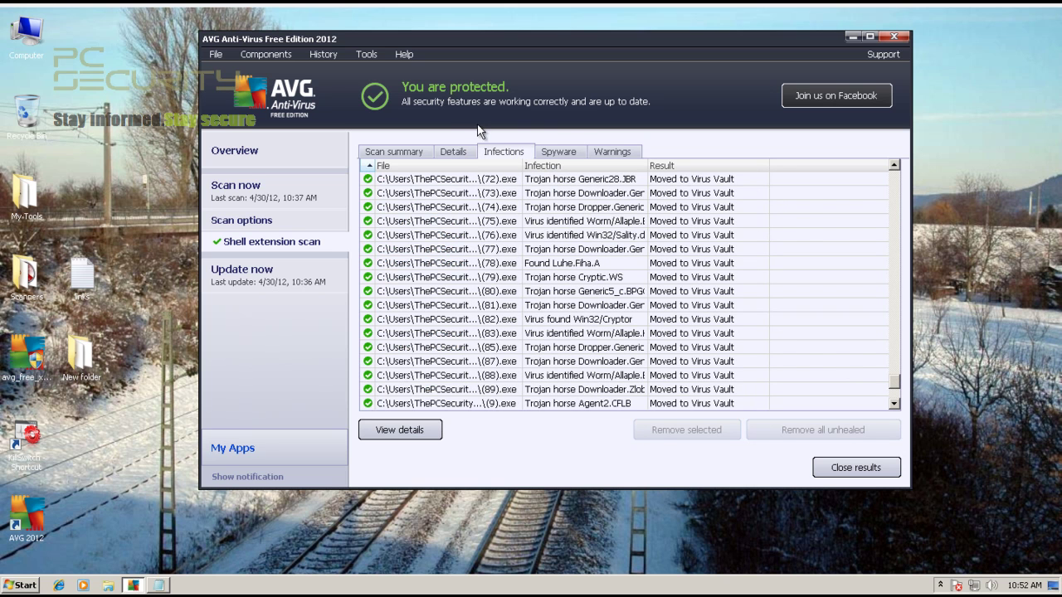
{"action": "left_click", "coordinate": [453, 151]}
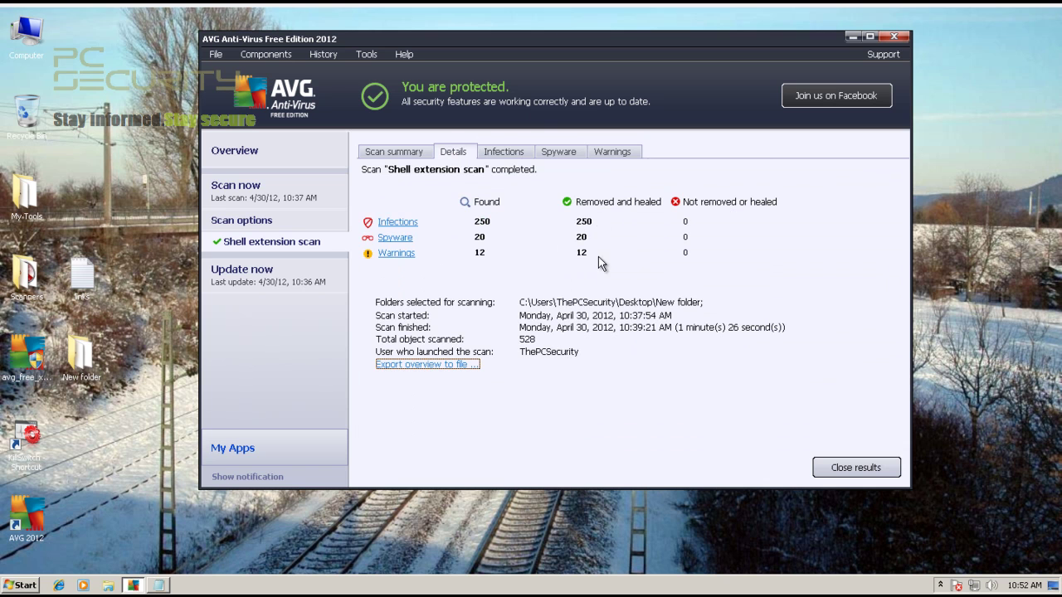
{"action": "left_click", "coordinate": [841, 467]}
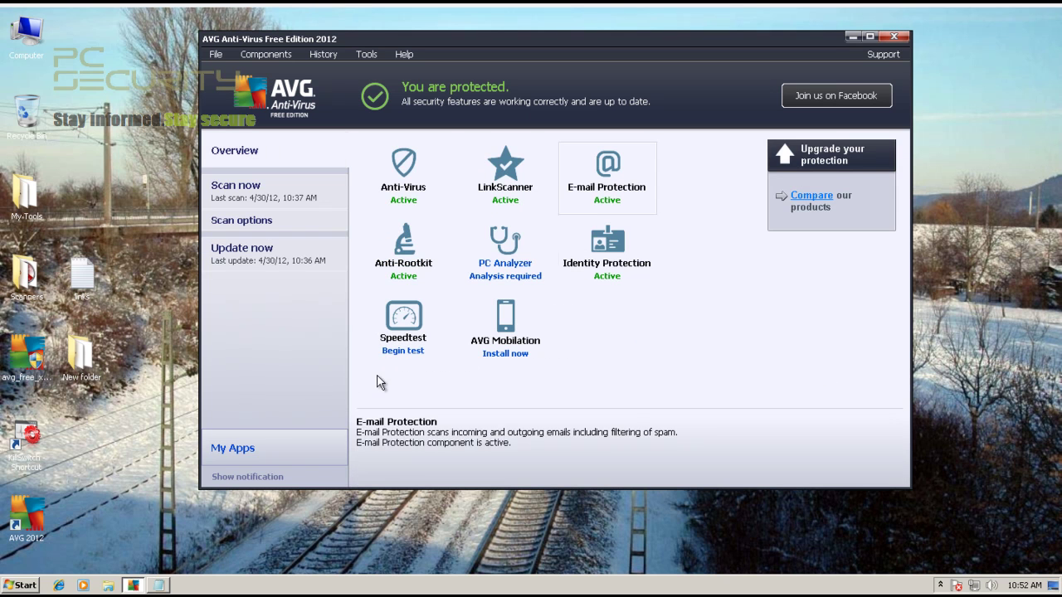
Close AVG, view the 43 items left in New folder, and close it with Alt+F4.
{"action": "left_click", "coordinate": [894, 37]}
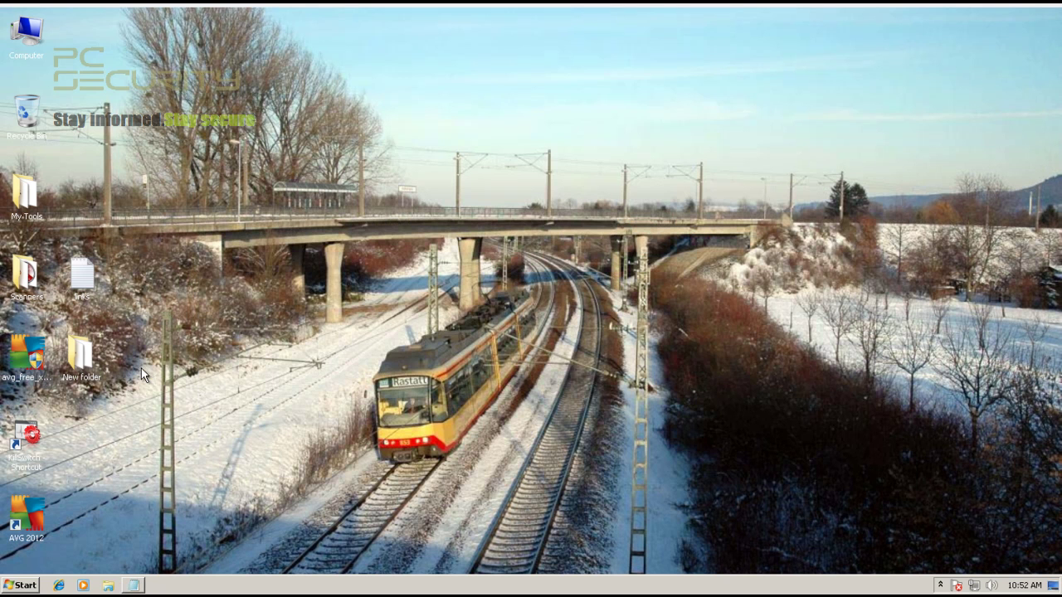
{"action": "double_click", "coordinate": [81, 355]}
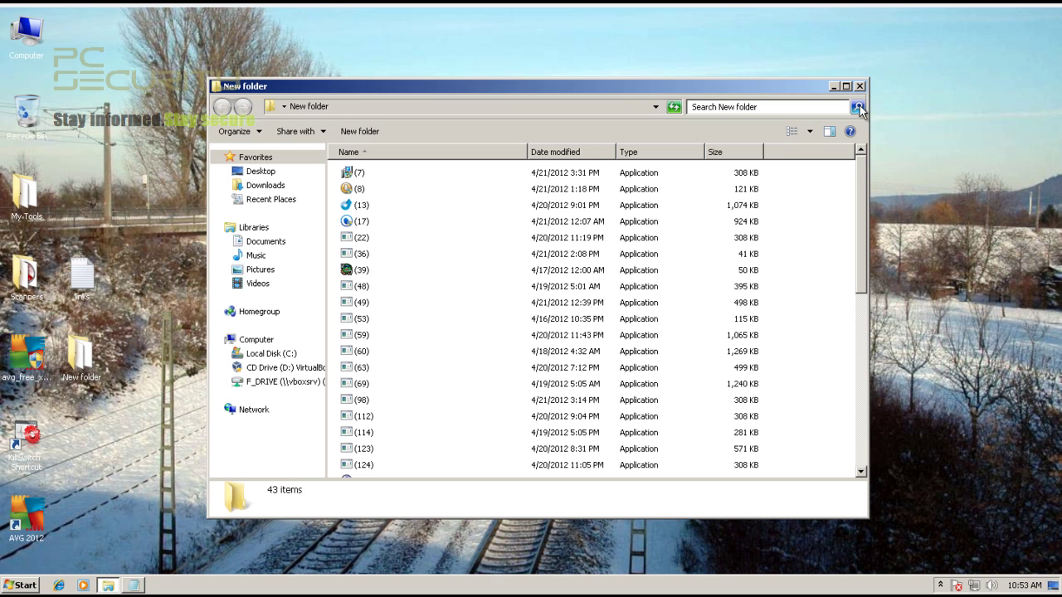
{"action": "key", "text": "alt+F4"}
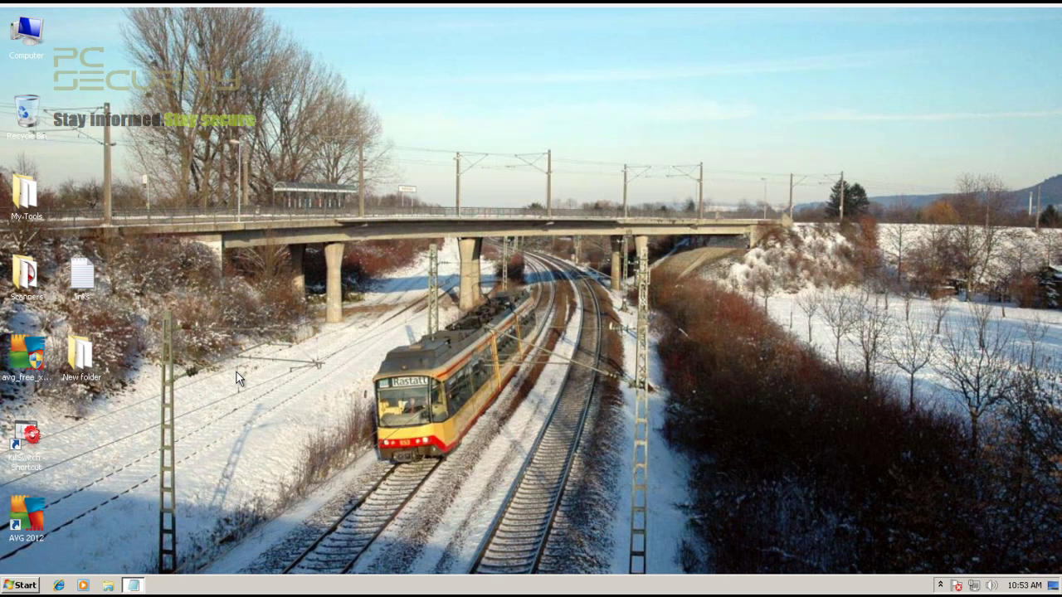
Compute the detection rate (321 − 43) ÷ 321 ≈ 0.866 in Calculator, then close it.
{"action": "left_click", "coordinate": [10, 591]}
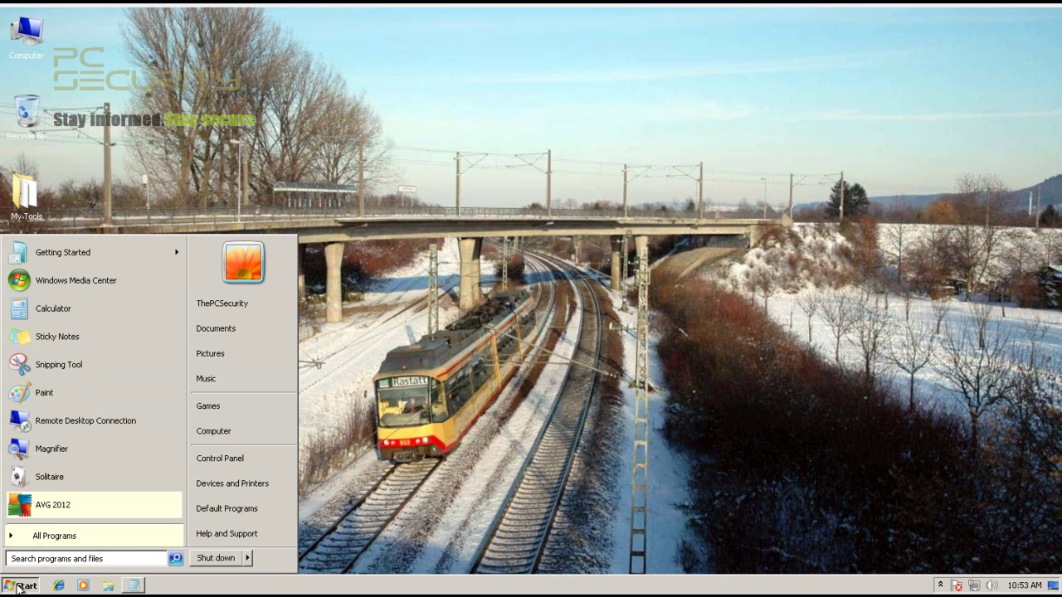
{"action": "left_click", "coordinate": [78, 310]}
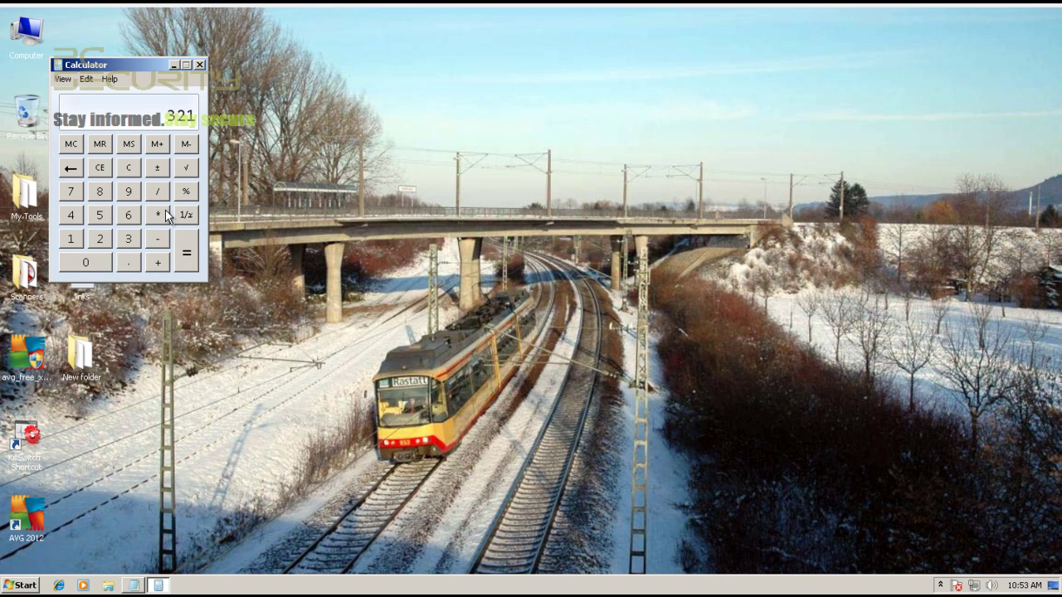
{"action": "type", "text": "321"}
{"action": "key", "text": "minus"}
{"action": "type", "text": "43"}
{"action": "key", "text": "slash"}
{"action": "type", "text": "321"}
{"action": "key", "text": "Return"}
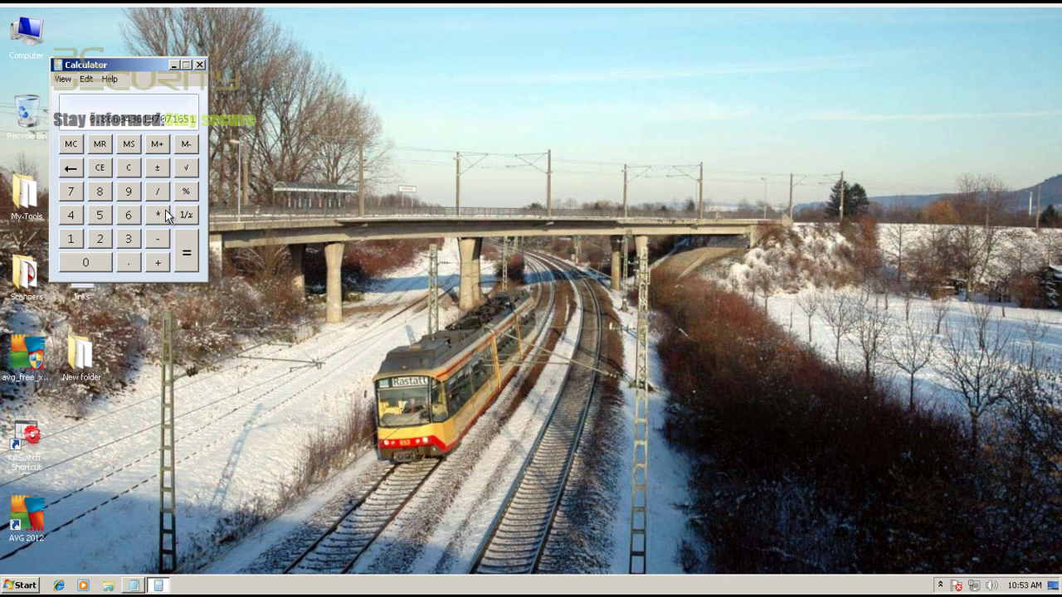
{"action": "left_click", "coordinate": [202, 64]}
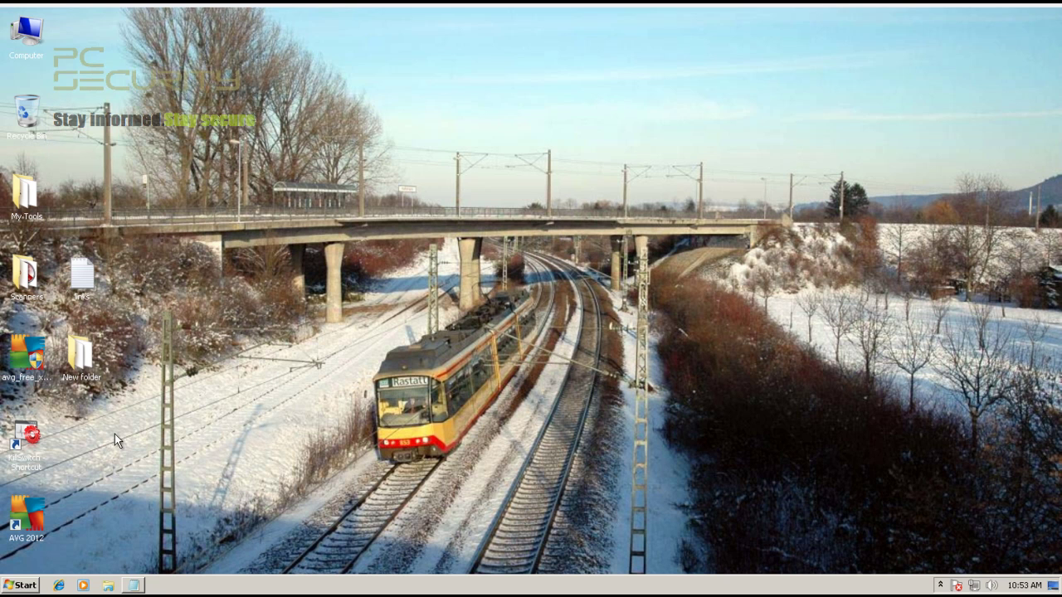
{"action": "left_click", "coordinate": [94, 359]}
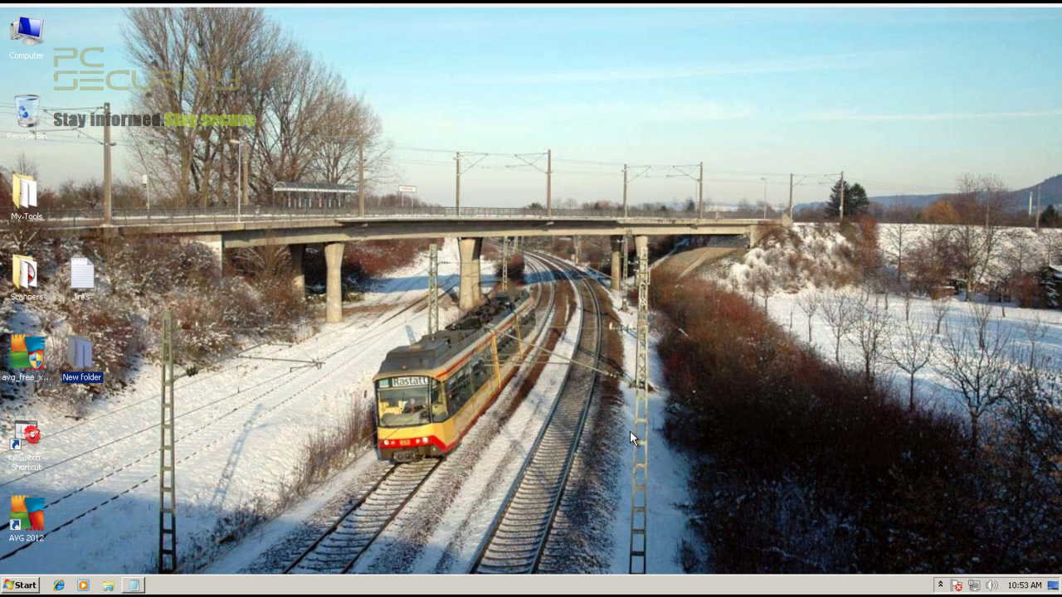
Delete the New folder of samples, empty the Recycle Bin, and bring back the links Notepad.
{"action": "key", "text": "Delete"}
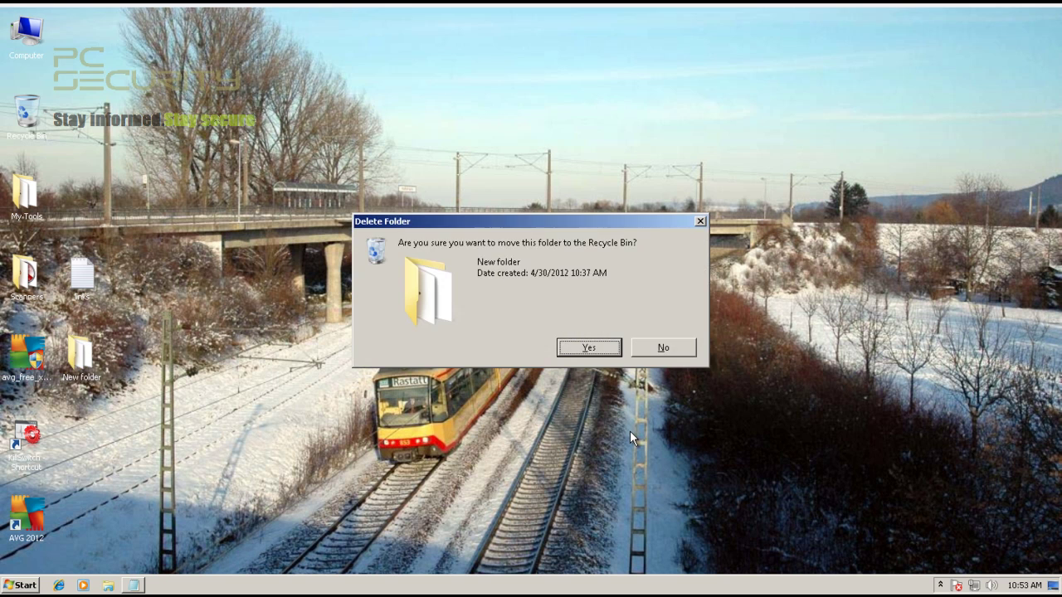
{"action": "key", "text": "Return"}
{"action": "right_click", "coordinate": [27, 125]}
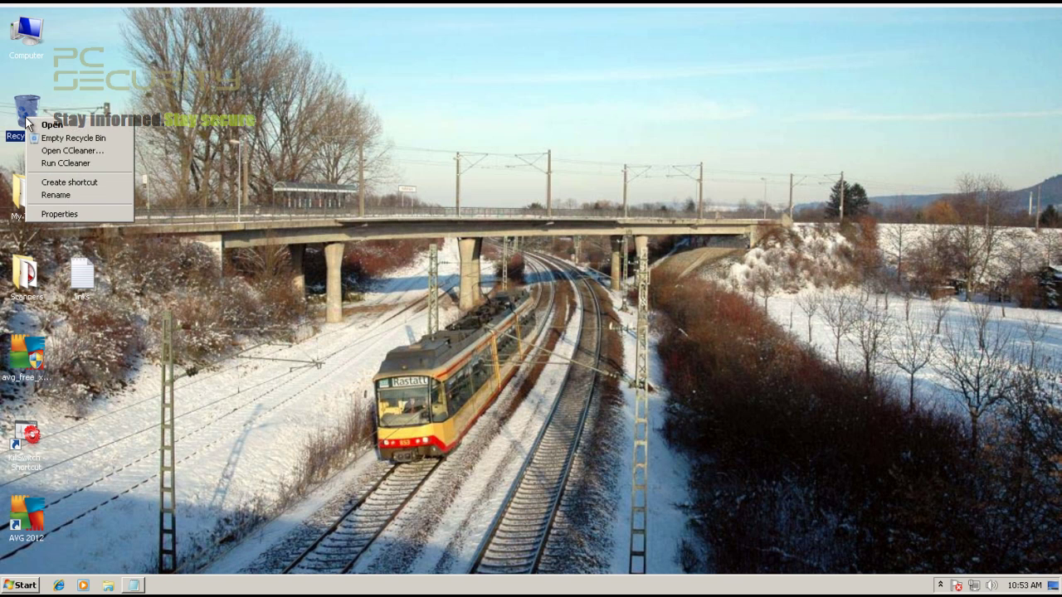
{"action": "left_click", "coordinate": [86, 143]}
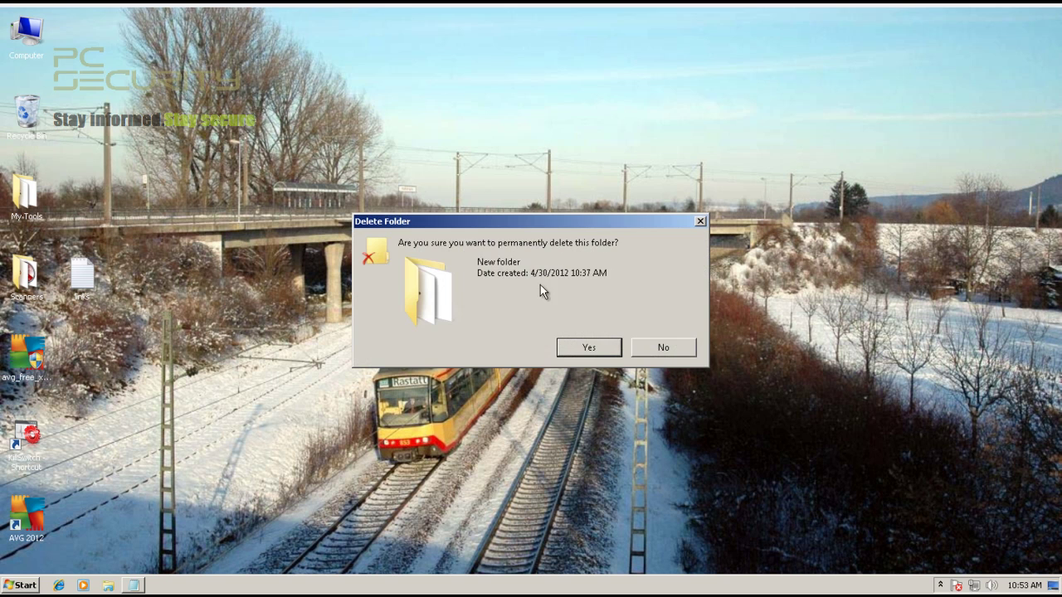
{"action": "left_click", "coordinate": [589, 346]}
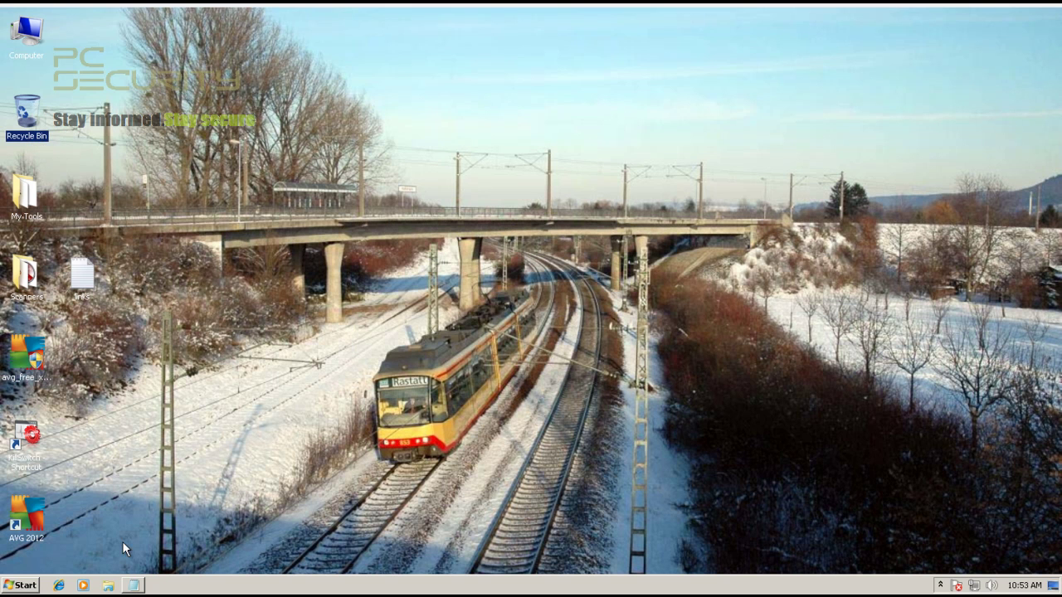
{"action": "left_click", "coordinate": [134, 584]}
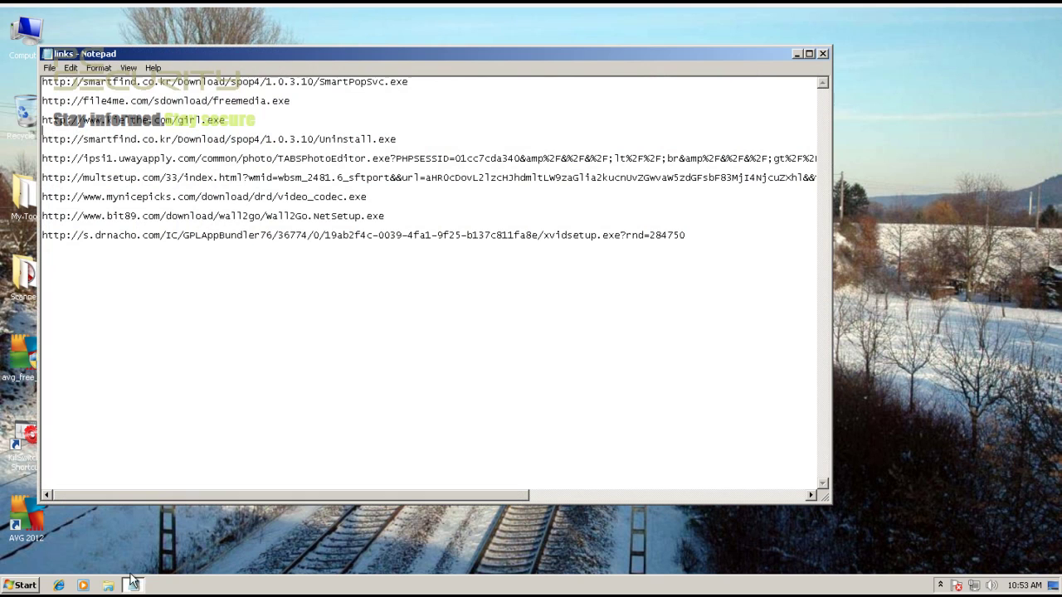
Select the first download link in the Notepad list and launch Internet Explorer.
{"action": "left_click", "coordinate": [301, 82]}
{"action": "double_click", "coordinate": [301, 82]}
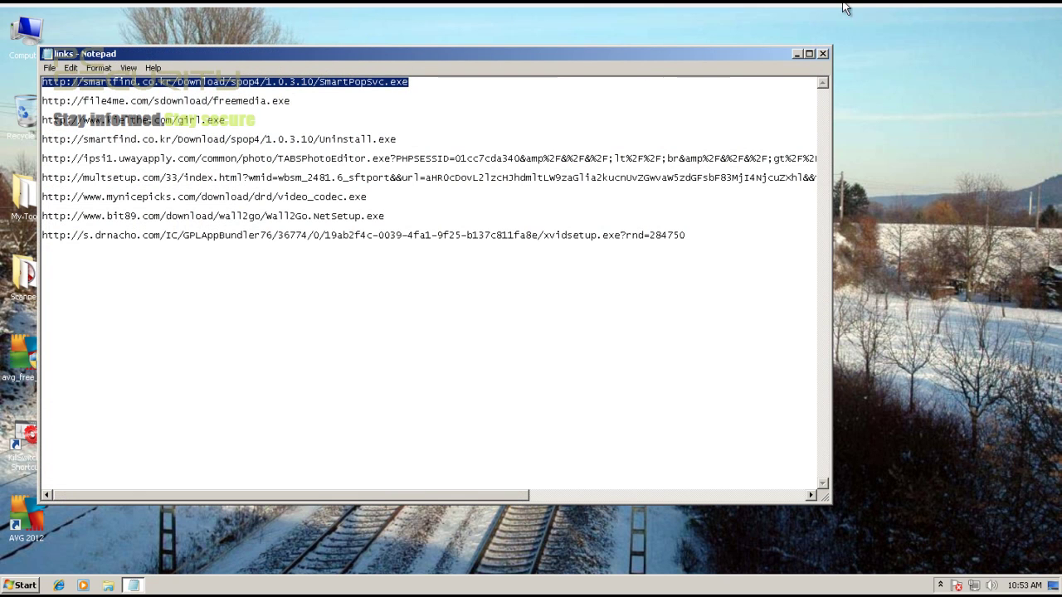
{"action": "left_click", "coordinate": [795, 54]}
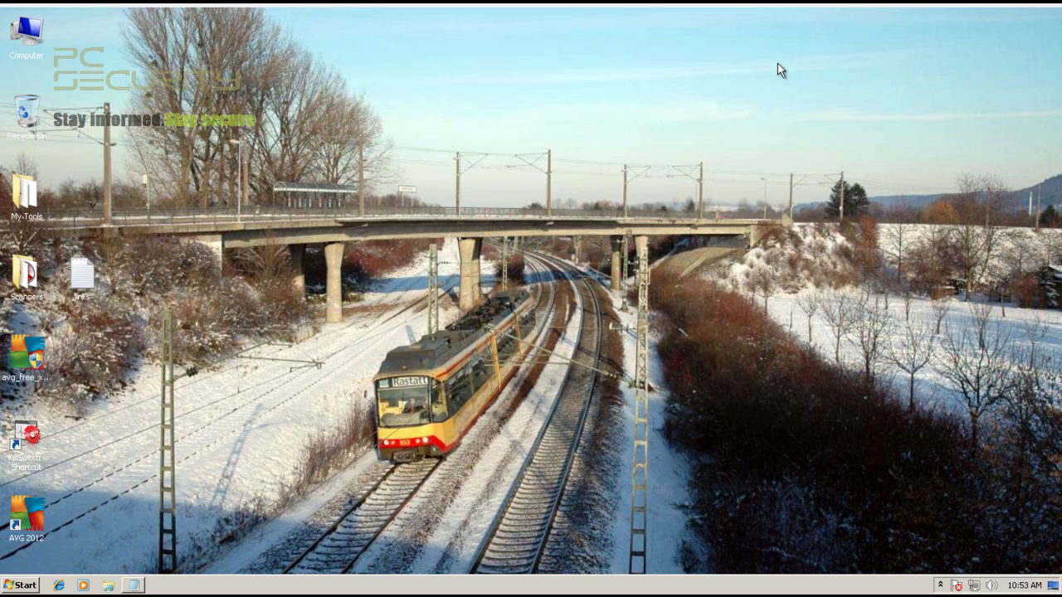
{"action": "left_click", "coordinate": [58, 584]}
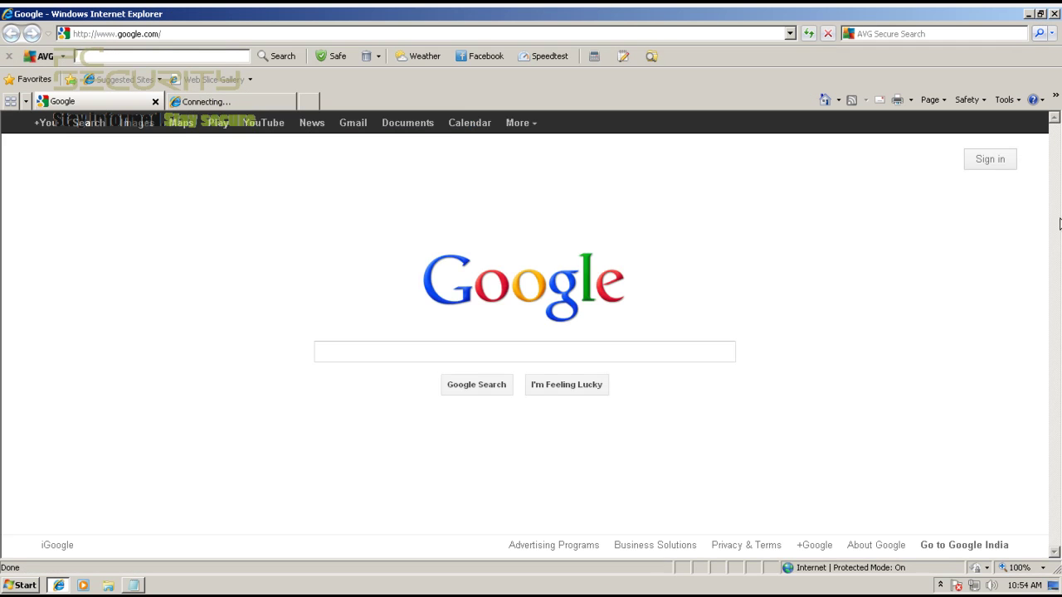
Resize the AVG toolbar page window so the process monitor stays visible, then minimize it.
{"action": "left_click", "coordinate": [1042, 14]}
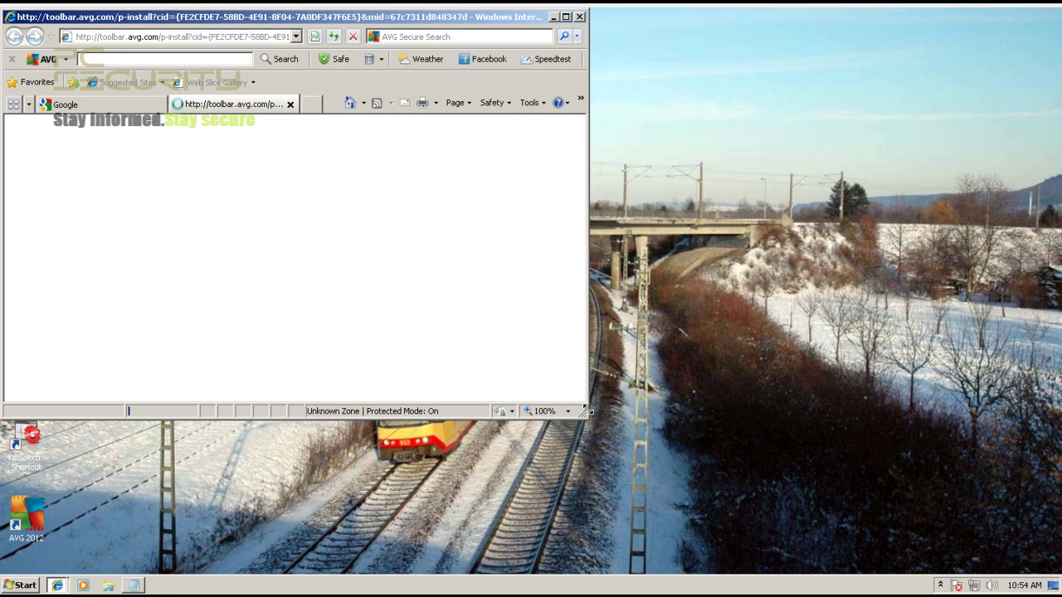
{"action": "left_click_drag", "start_coordinate": [583, 411], "coordinate": [885, 571]}
{"action": "left_click", "coordinate": [939, 584]}
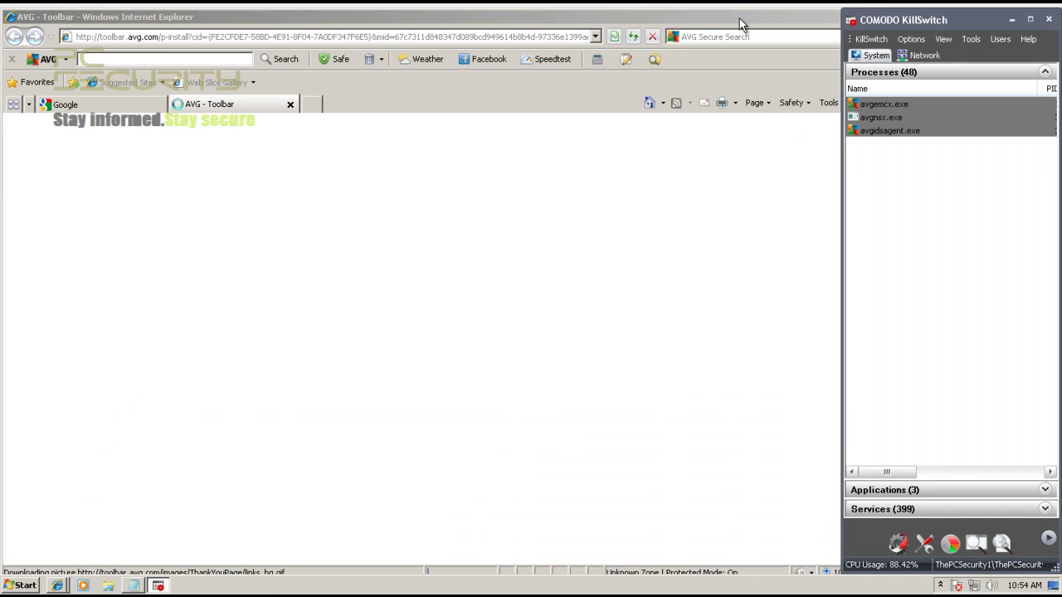
{"action": "left_click", "coordinate": [825, 22]}
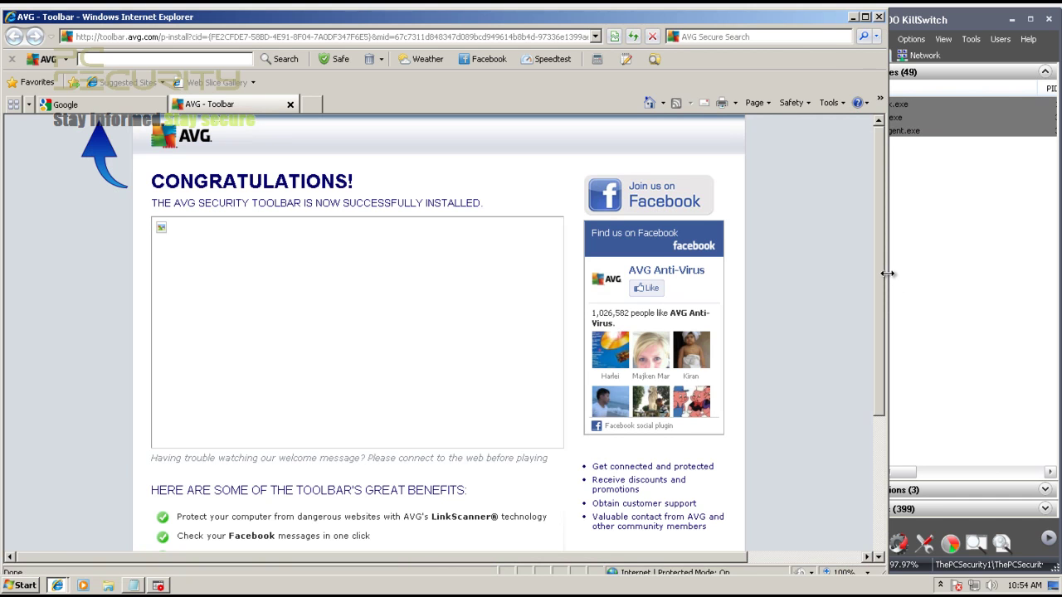
{"action": "left_click_drag", "start_coordinate": [886, 280], "coordinate": [846, 280]}
{"action": "left_click", "coordinate": [813, 16]}
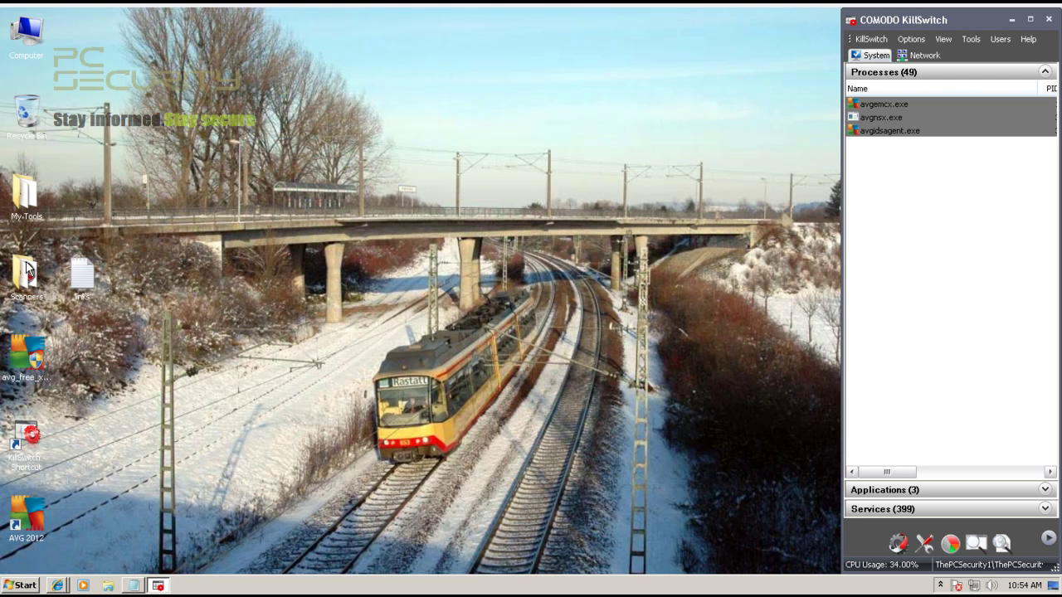
Launch Malwarebytes Anti-Malware from the Scanners folder with administrator rights.
{"action": "double_click", "coordinate": [25, 273]}
{"action": "left_click", "coordinate": [375, 205]}
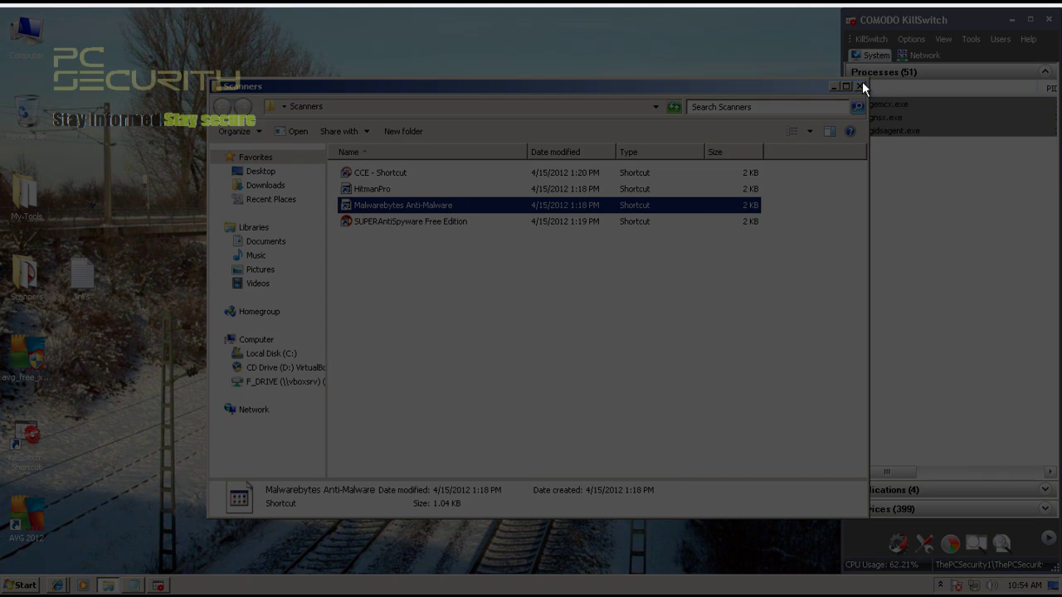
{"action": "left_click", "coordinate": [585, 340]}
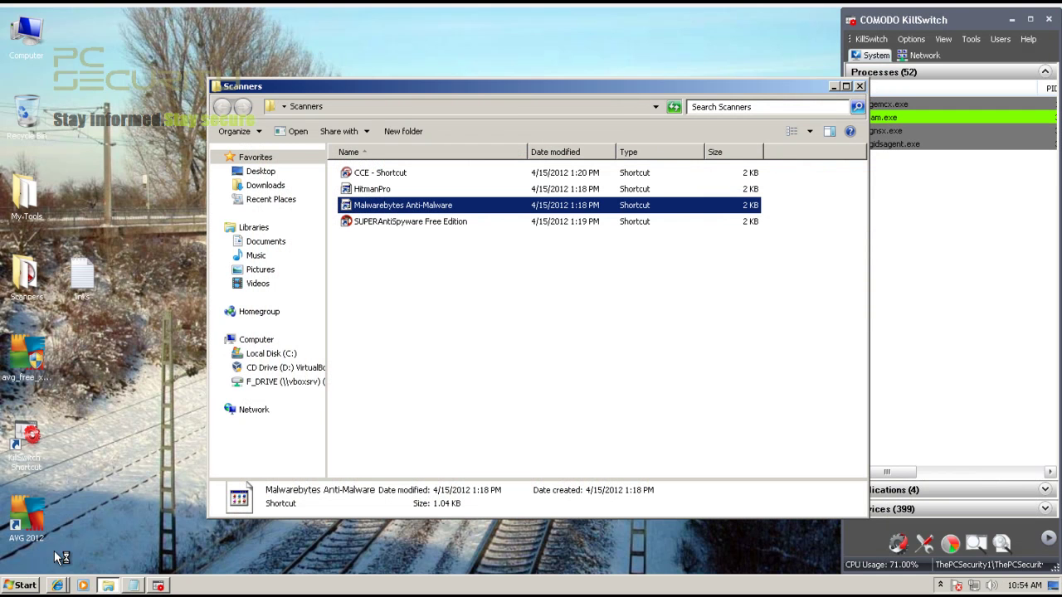
Close the AVG toolbar page and minimize the browser.
{"action": "left_click", "coordinate": [57, 585]}
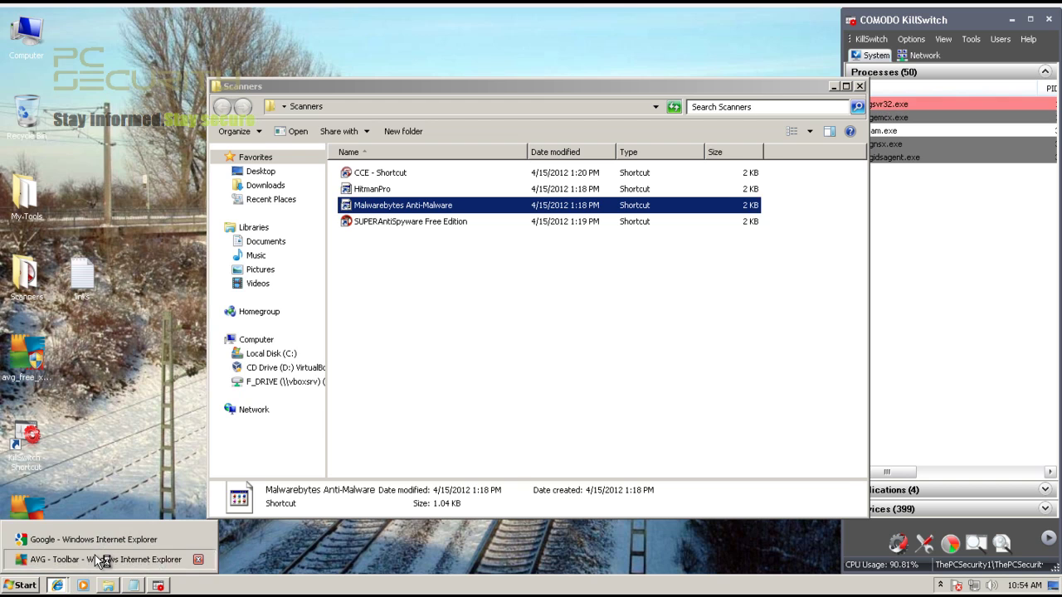
{"action": "left_click", "coordinate": [99, 559]}
{"action": "scroll", "coordinate": [509, 303], "scroll_direction": "down", "scroll_amount": 2}
{"action": "scroll", "coordinate": [510, 302], "scroll_direction": "down", "scroll_amount": 2}
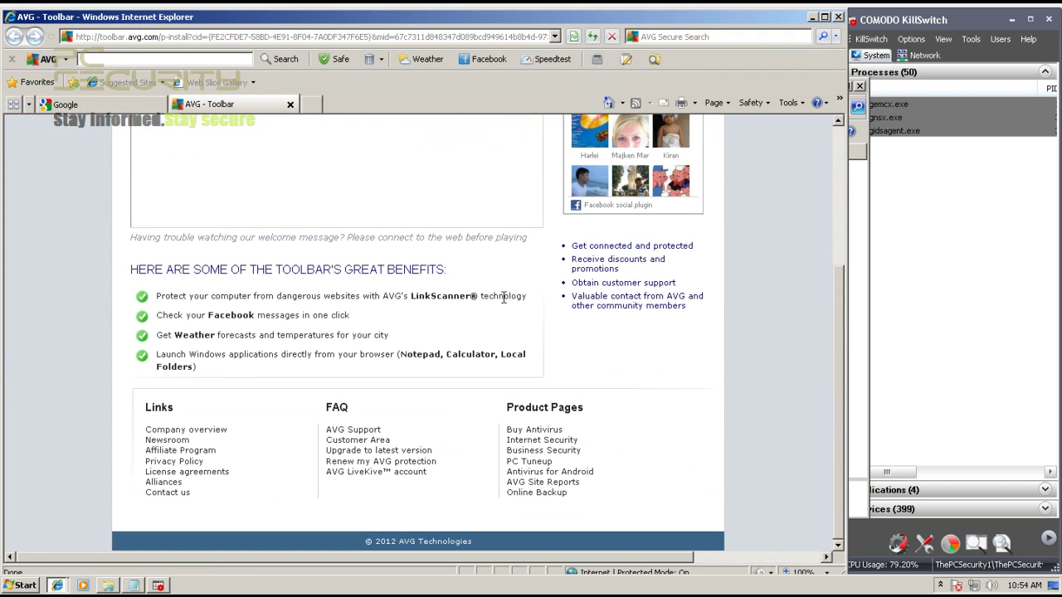
{"action": "scroll", "coordinate": [469, 296], "scroll_direction": "up", "scroll_amount": 4}
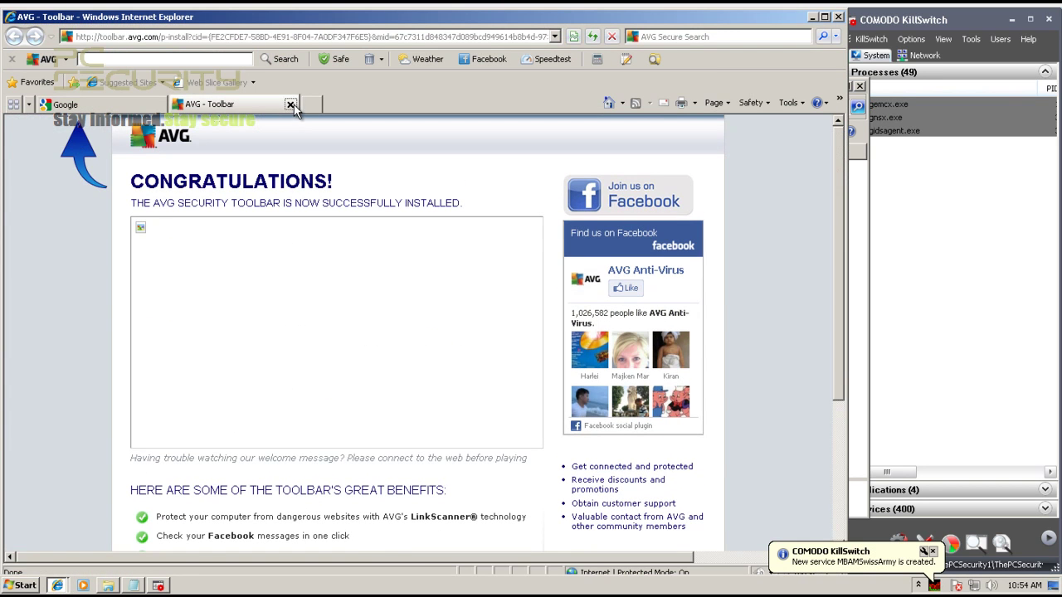
{"action": "left_click", "coordinate": [290, 104]}
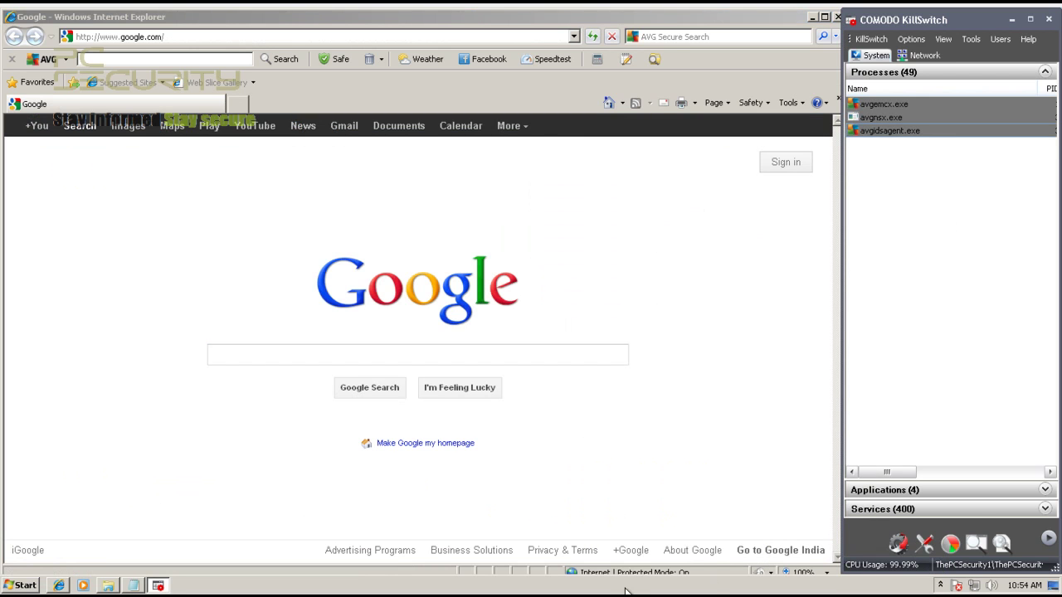
{"action": "left_click", "coordinate": [941, 585]}
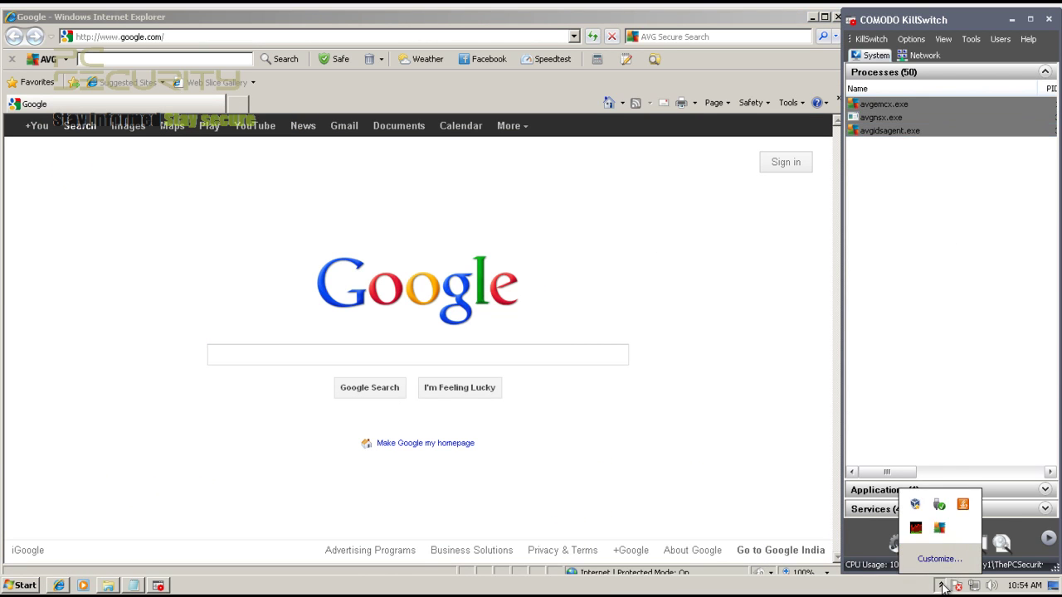
{"action": "left_click", "coordinate": [942, 586]}
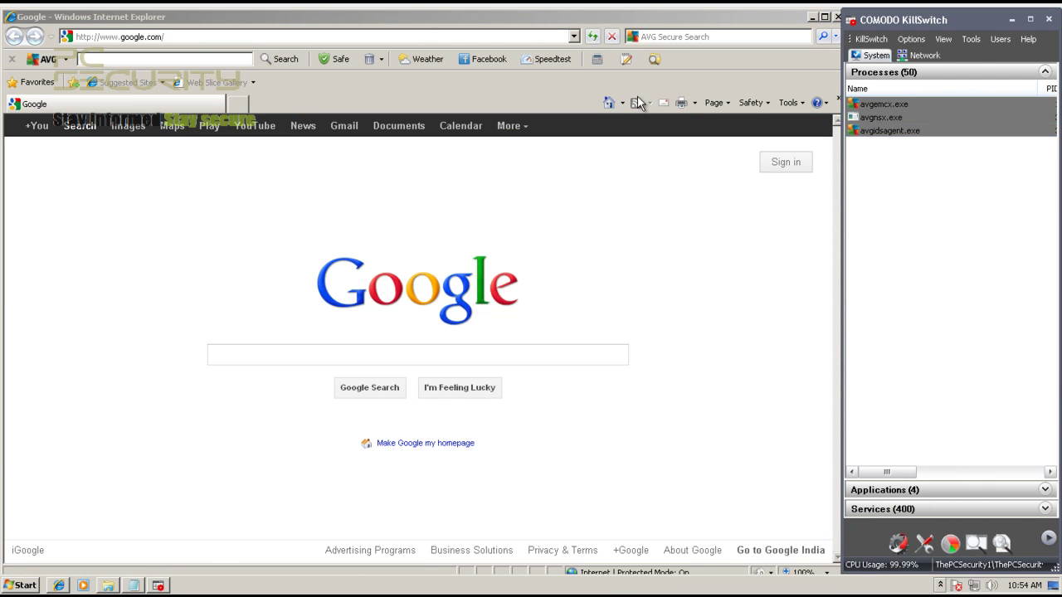
{"action": "left_click", "coordinate": [813, 17]}
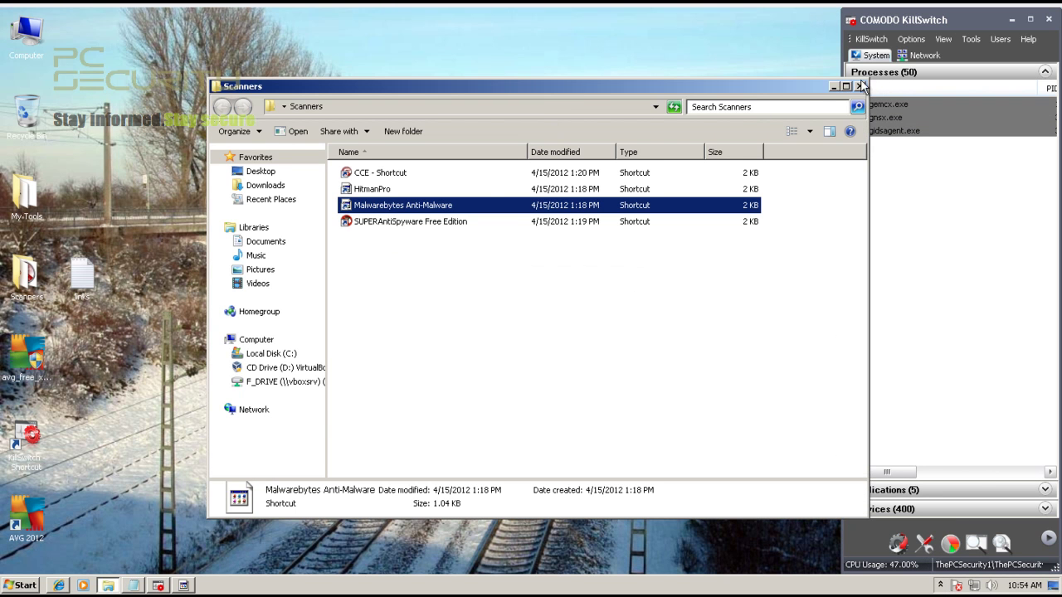
Close the Scanners folder, accept the Malwarebytes database update, and close Malwarebytes.
{"action": "left_click", "coordinate": [861, 87]}
{"action": "left_click", "coordinate": [580, 340]}
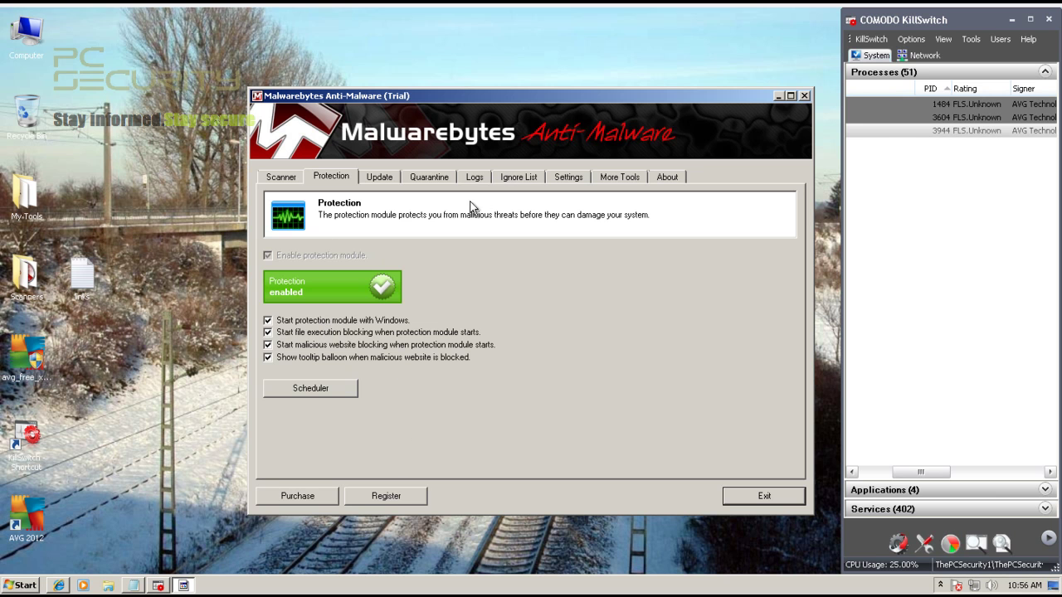
{"action": "left_click", "coordinate": [804, 95]}
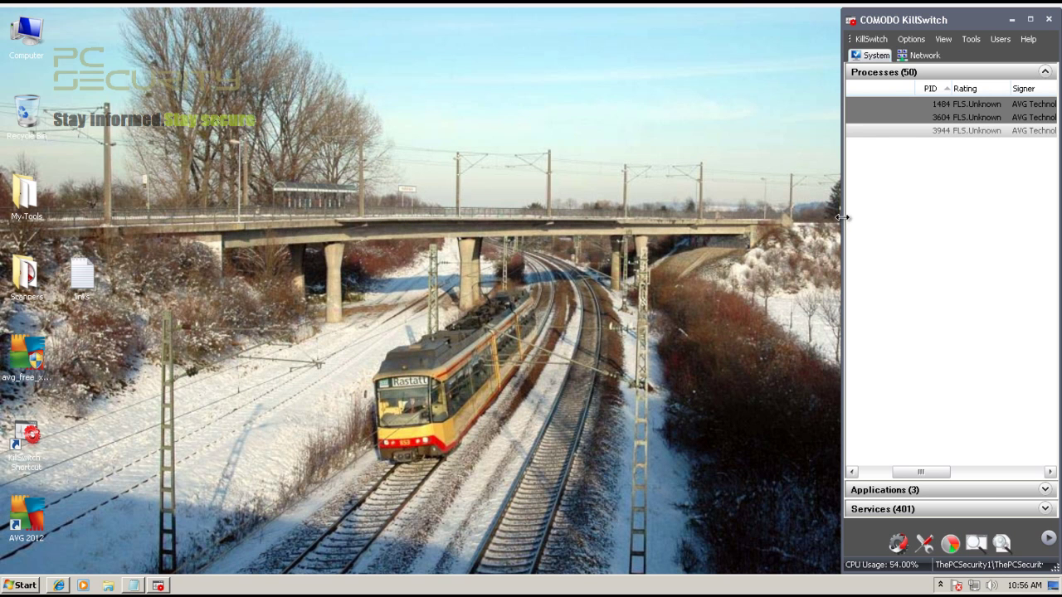
{"action": "left_click_drag", "start_coordinate": [843, 219], "coordinate": [534, 219]}
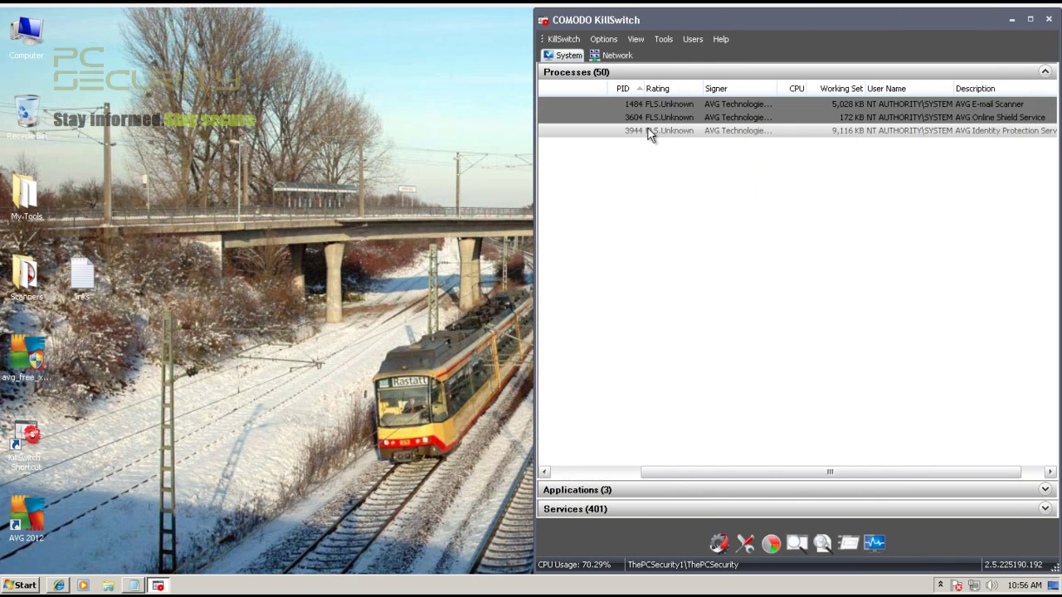
{"action": "left_click_drag", "start_coordinate": [685, 471], "coordinate": [615, 473]}
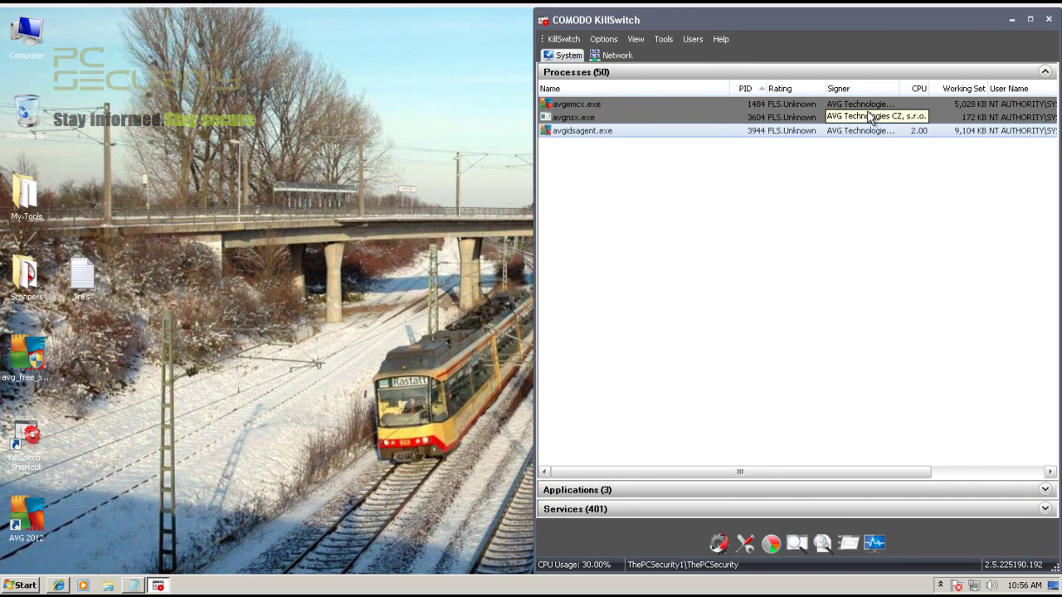
{"action": "left_click", "coordinate": [867, 117]}
{"action": "left_click", "coordinate": [869, 108]}
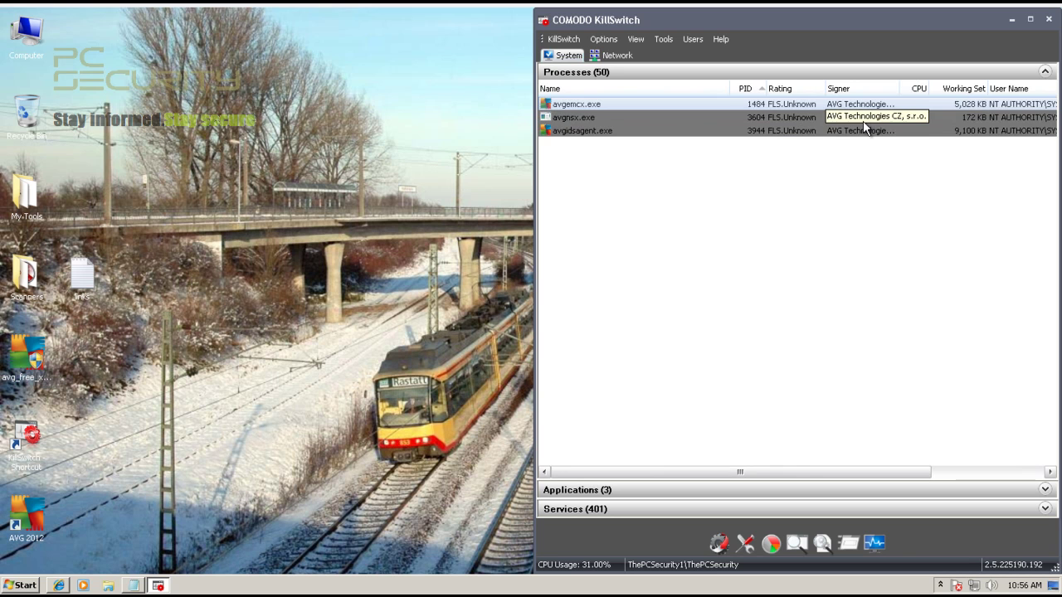
{"action": "left_click", "coordinate": [884, 131]}
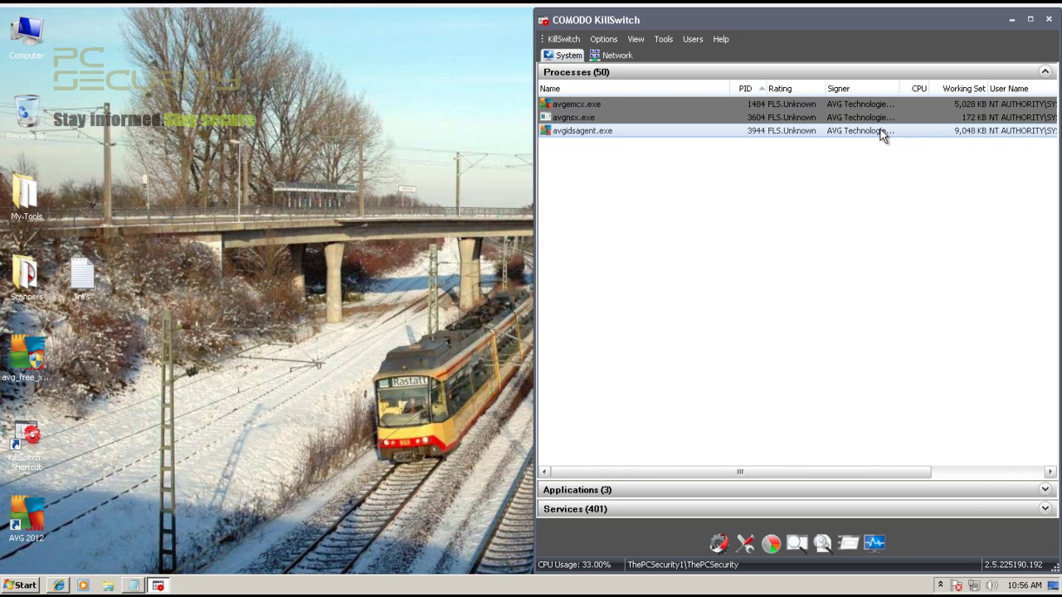
{"action": "left_click", "coordinate": [797, 120]}
{"action": "left_click", "coordinate": [765, 107]}
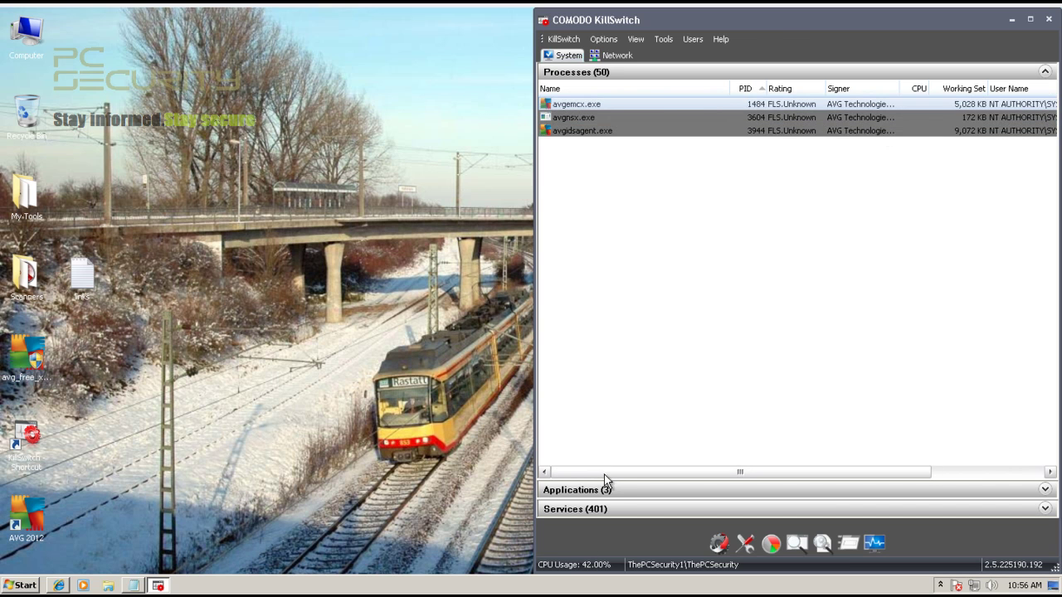
{"action": "left_click_drag", "start_coordinate": [605, 476], "coordinate": [720, 479]}
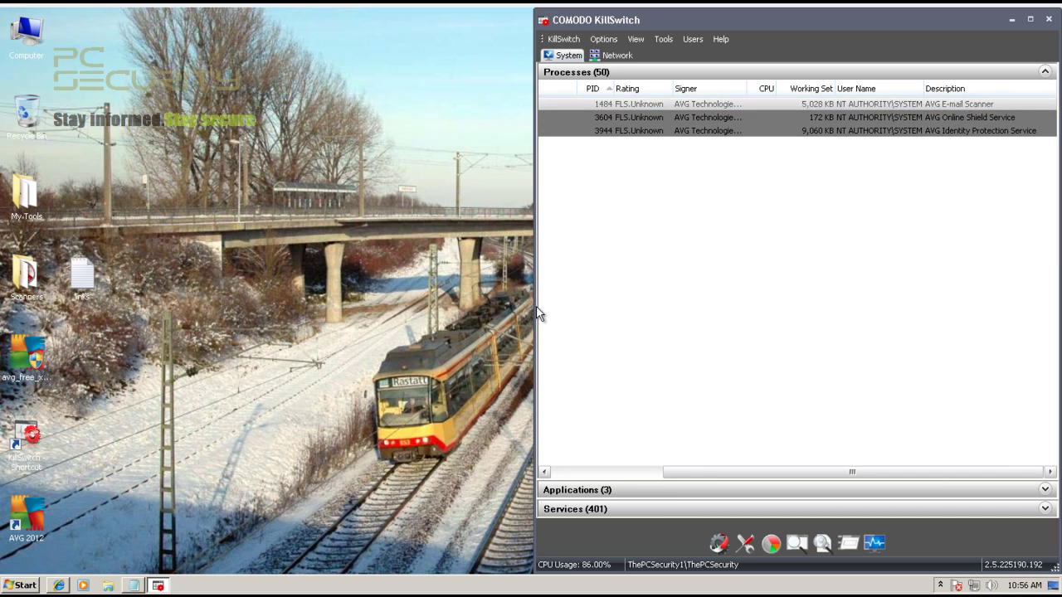
{"action": "left_click_drag", "start_coordinate": [535, 315], "coordinate": [830, 322]}
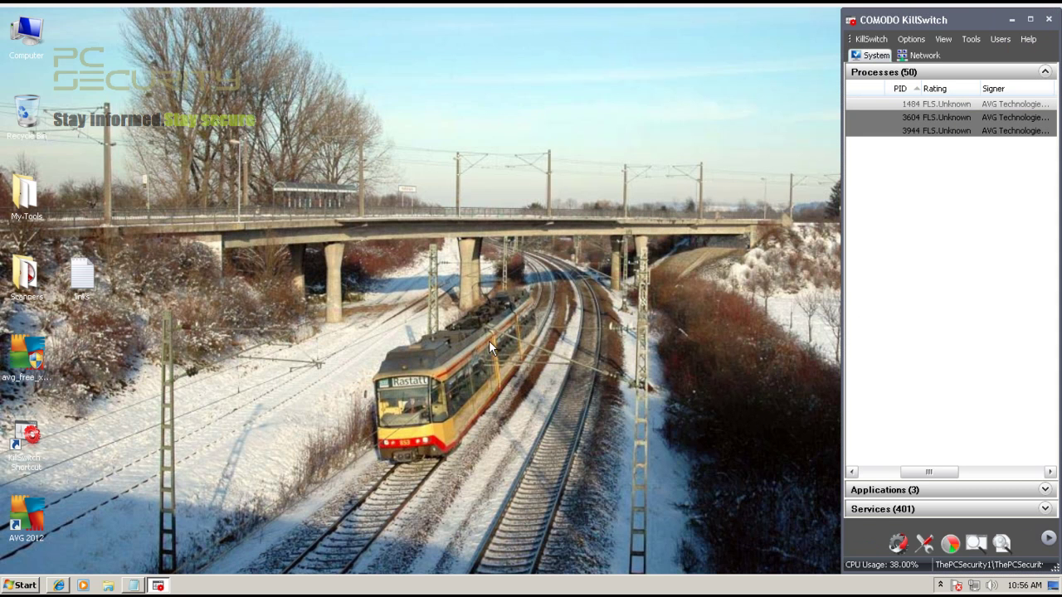
Bring up the Google page and the links list, then minimize the list to reveal the browser.
{"action": "left_click", "coordinate": [59, 586]}
{"action": "left_click", "coordinate": [139, 586]}
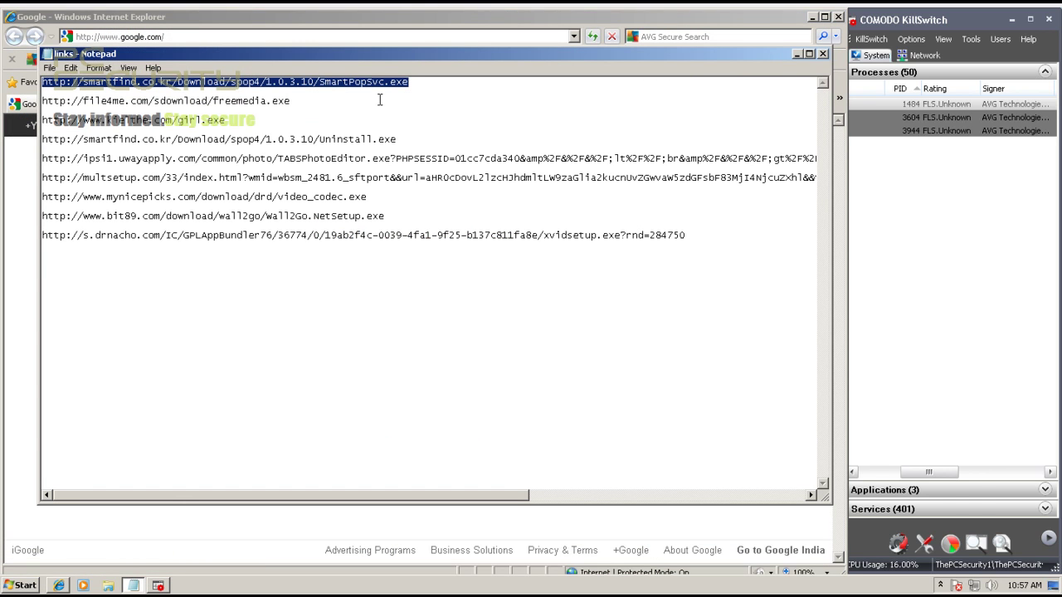
{"action": "left_click", "coordinate": [941, 585]}
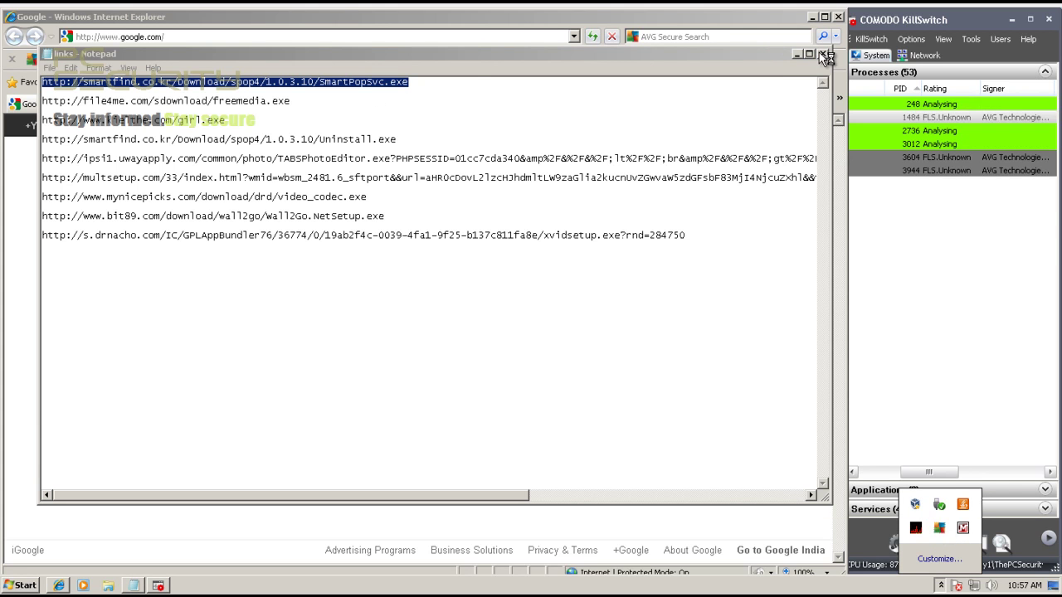
{"action": "left_click", "coordinate": [798, 56]}
{"action": "left_click", "coordinate": [798, 56]}
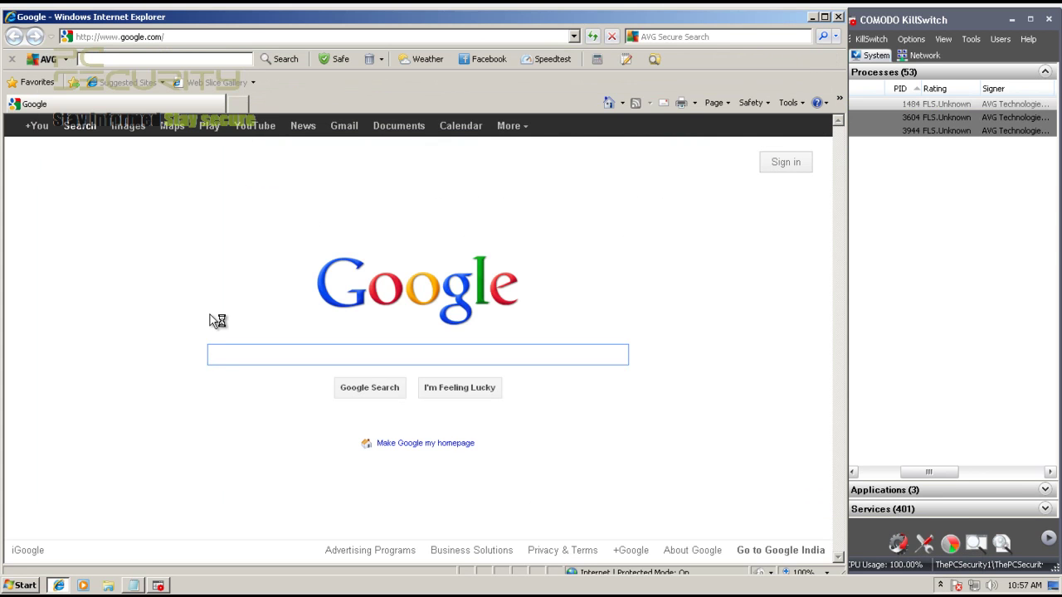
Check in AVG that all components are active, close it, and select the browser address.
{"action": "left_click", "coordinate": [233, 38]}
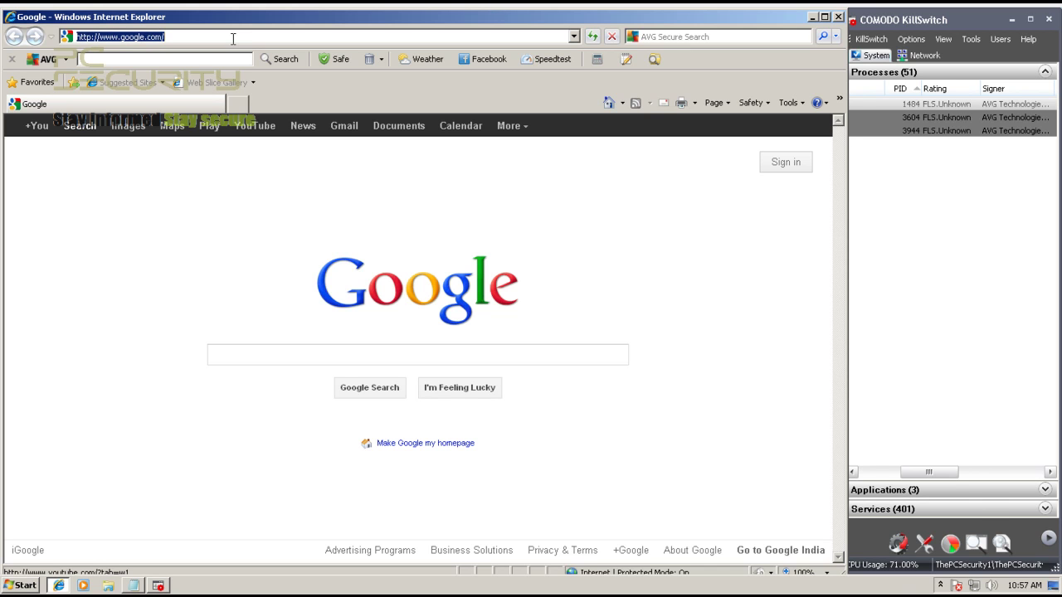
{"action": "left_click", "coordinate": [941, 586]}
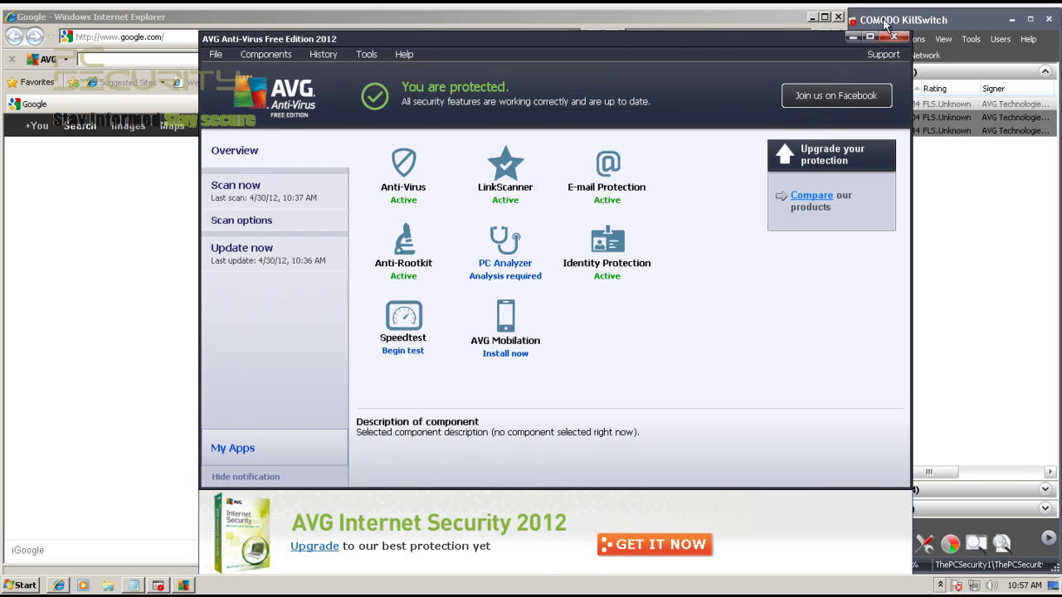
{"action": "left_click", "coordinate": [893, 37]}
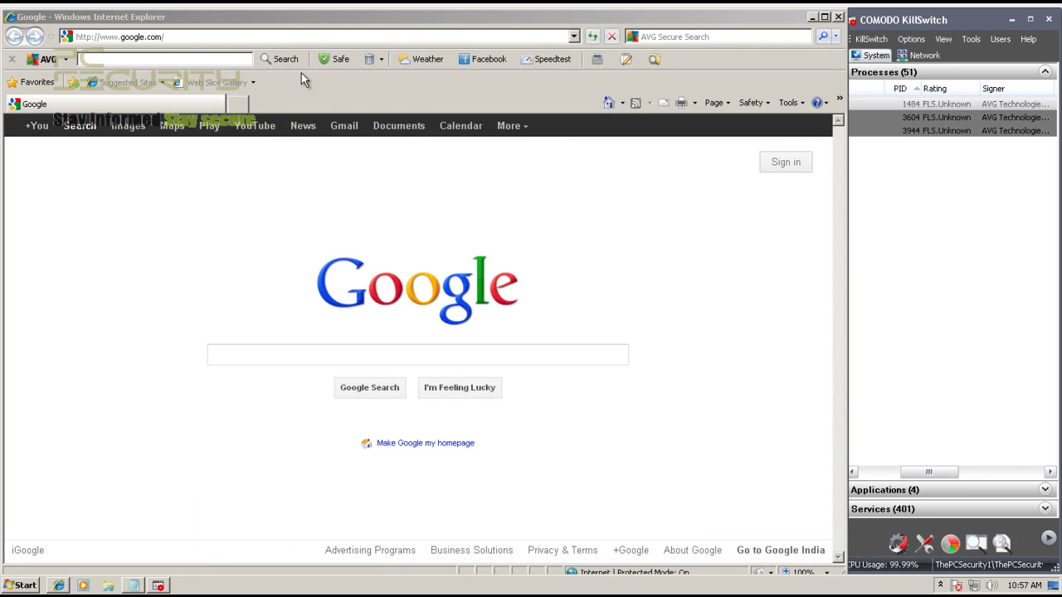
{"action": "left_click", "coordinate": [198, 34]}
Load the smartfind SmartPopSvc.exe link and select the freemedia.exe link in the Notepad list.
{"action": "type", "text": "http://smartfind.co.kr/Download/spop4/1.0.3.10/SmartPopSvc.exe"}
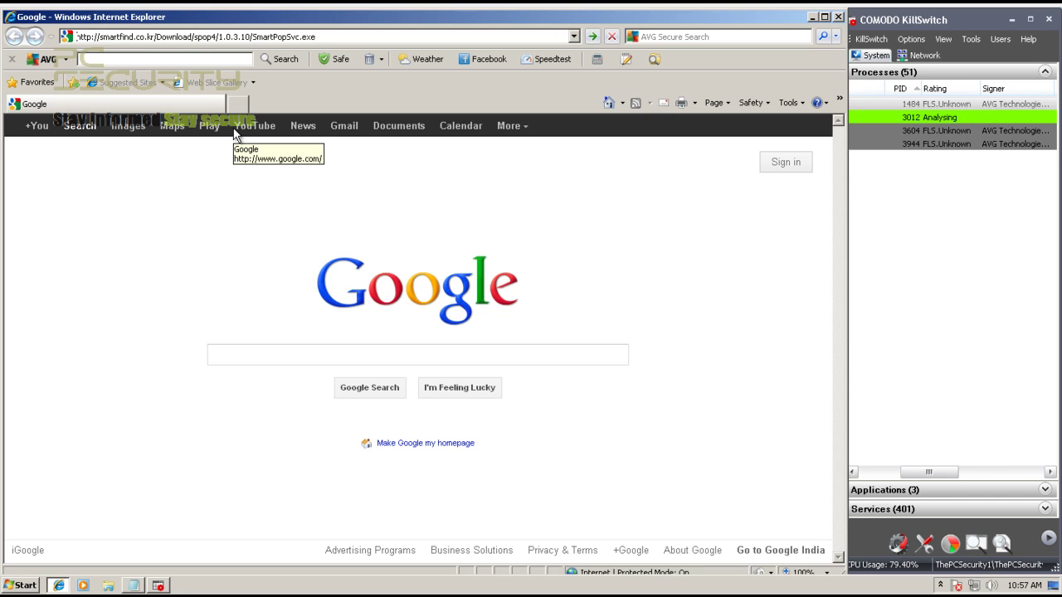
{"action": "key", "text": "Return"}
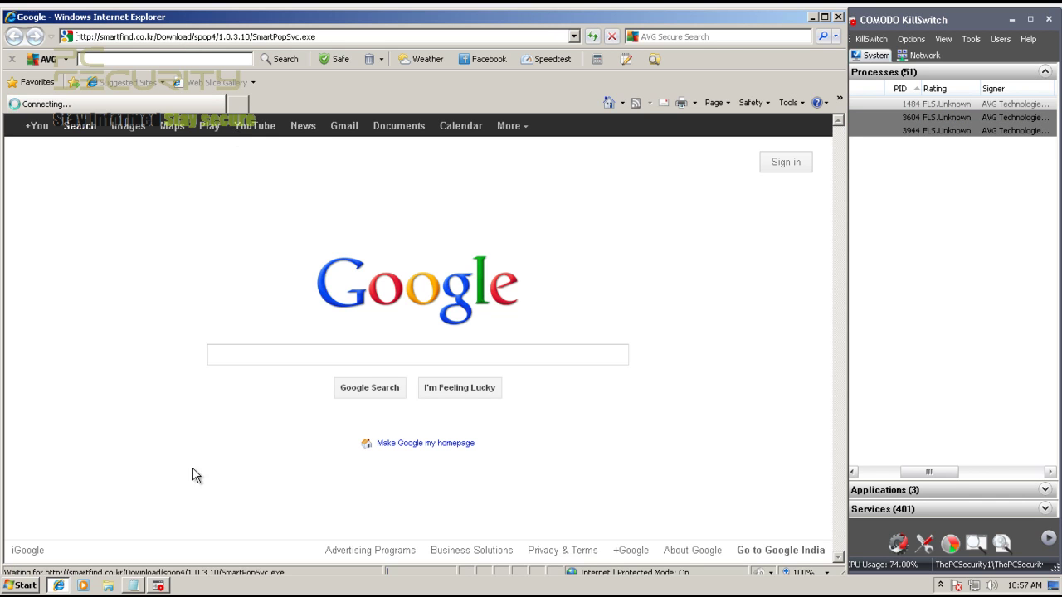
{"action": "left_click", "coordinate": [135, 584]}
{"action": "left_click", "coordinate": [267, 96]}
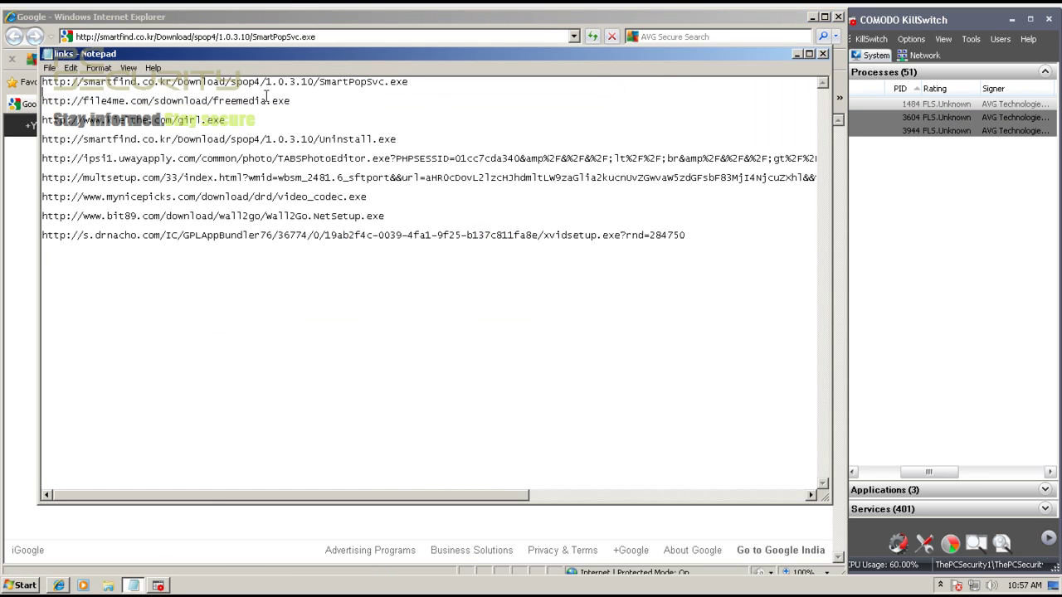
{"action": "double_click", "coordinate": [267, 100]}
{"action": "key", "text": "ctrl+c"}
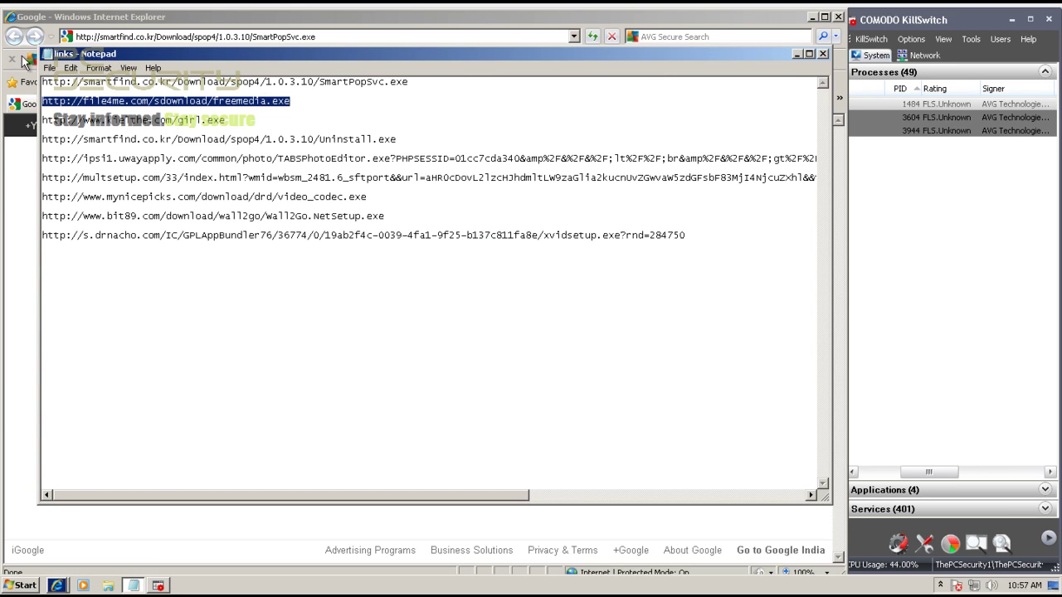
{"action": "left_click", "coordinate": [29, 99]}
Run the downloaded SmartPopSvc.exe and move the flagged adware to the AVG vault.
{"action": "mouse_move", "coordinate": [56, 585]}
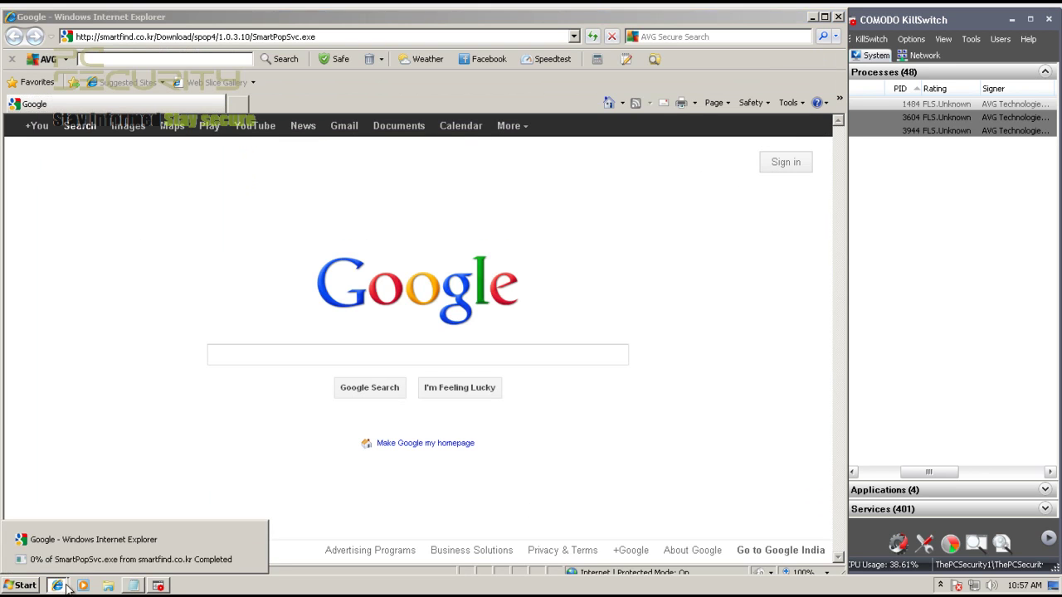
{"action": "left_click", "coordinate": [93, 561]}
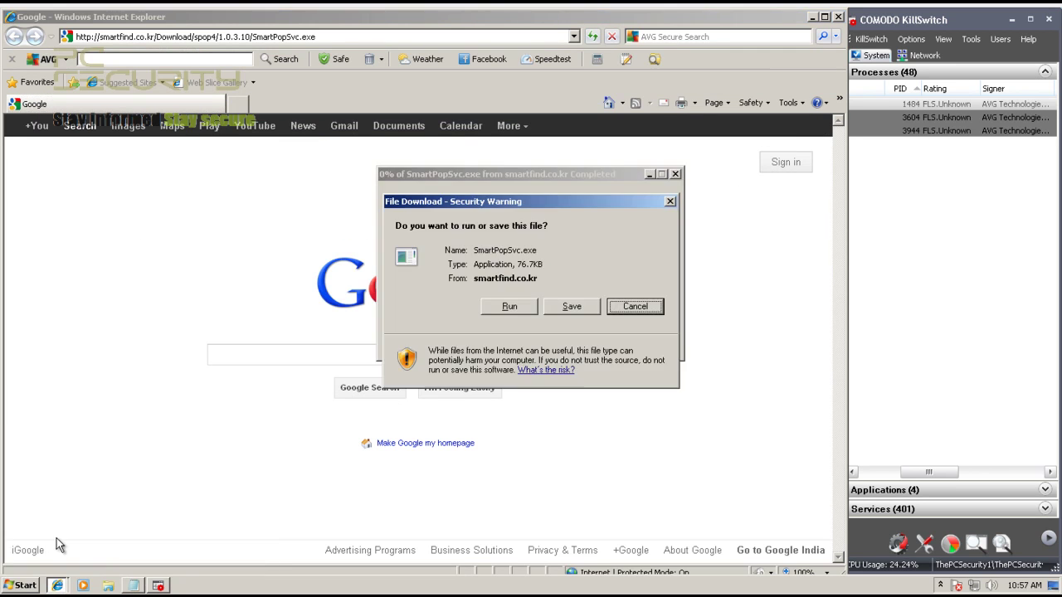
{"action": "left_click", "coordinate": [503, 305]}
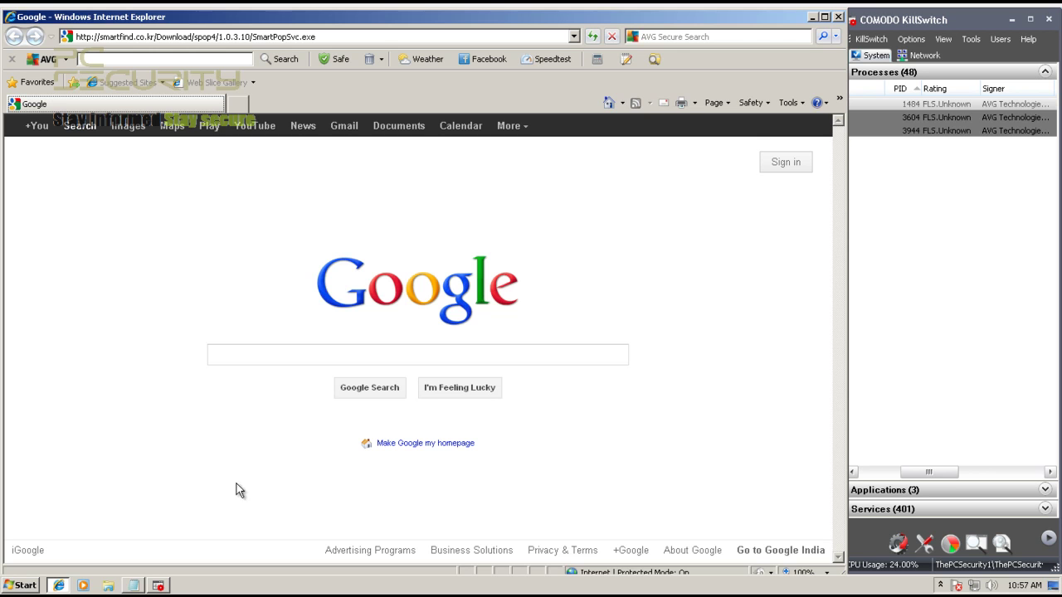
{"action": "left_click", "coordinate": [133, 586]}
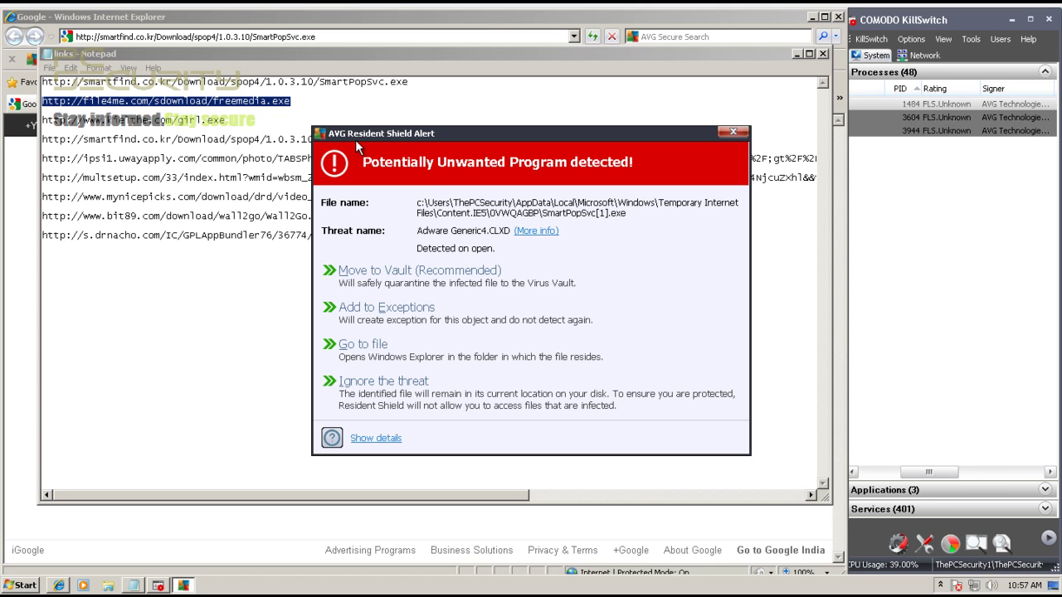
{"action": "left_click", "coordinate": [400, 281]}
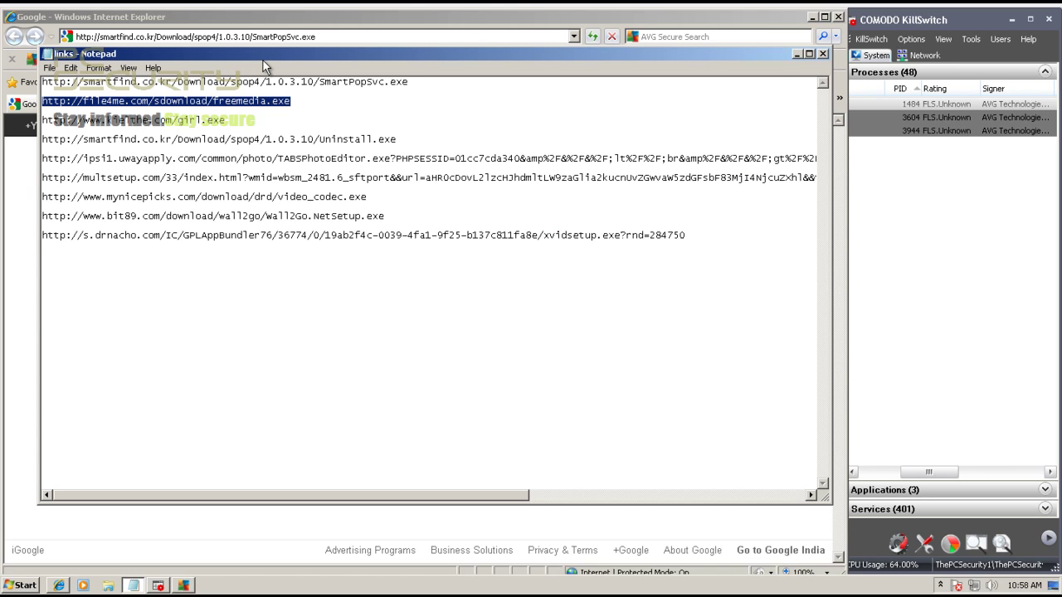
Load the file4me freemedia.exe link and run its download.
{"action": "left_click", "coordinate": [4, 239]}
{"action": "left_click", "coordinate": [142, 36]}
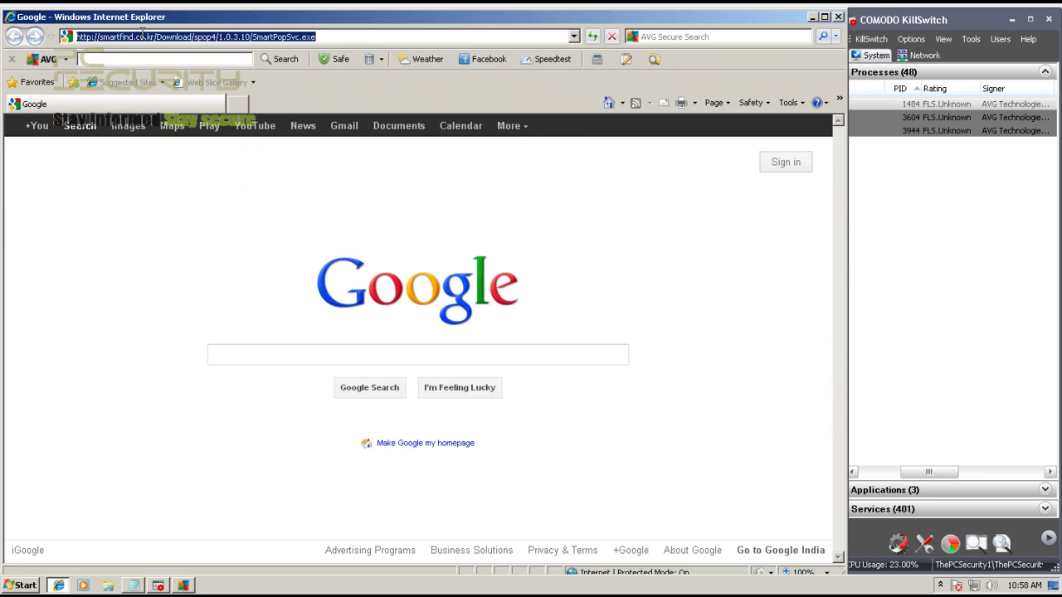
{"action": "key", "text": "ctrl+v"}
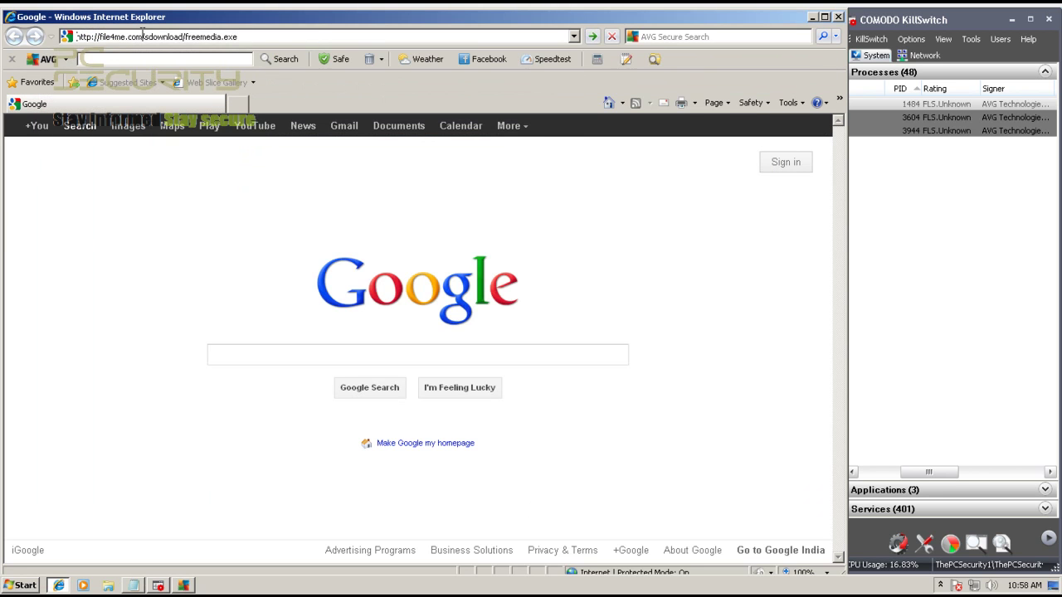
{"action": "key", "text": "Return"}
{"action": "left_click", "coordinate": [63, 575]}
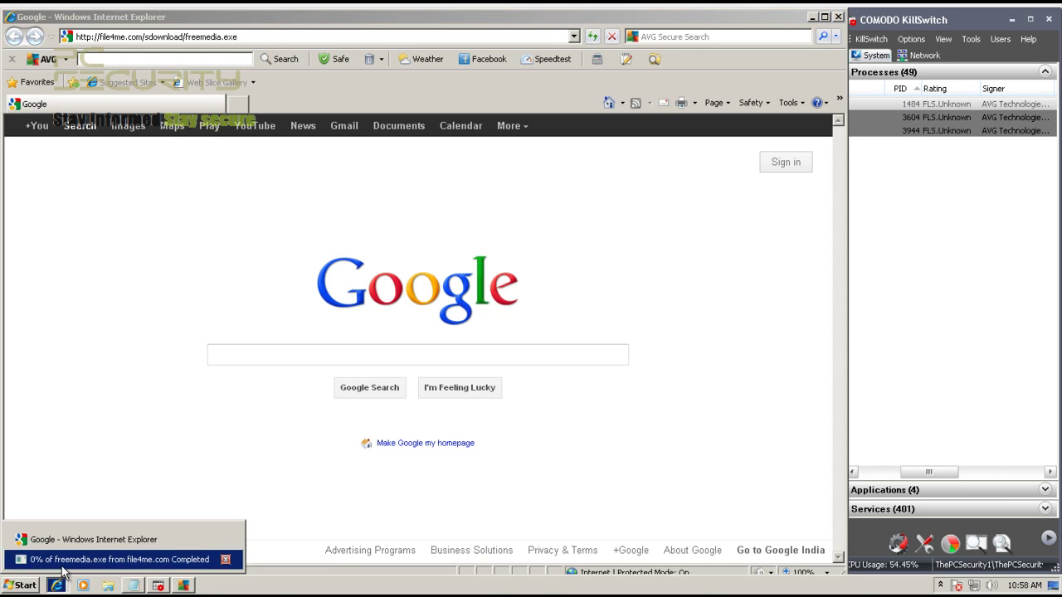
{"action": "left_click", "coordinate": [62, 567]}
{"action": "left_click", "coordinate": [506, 311]}
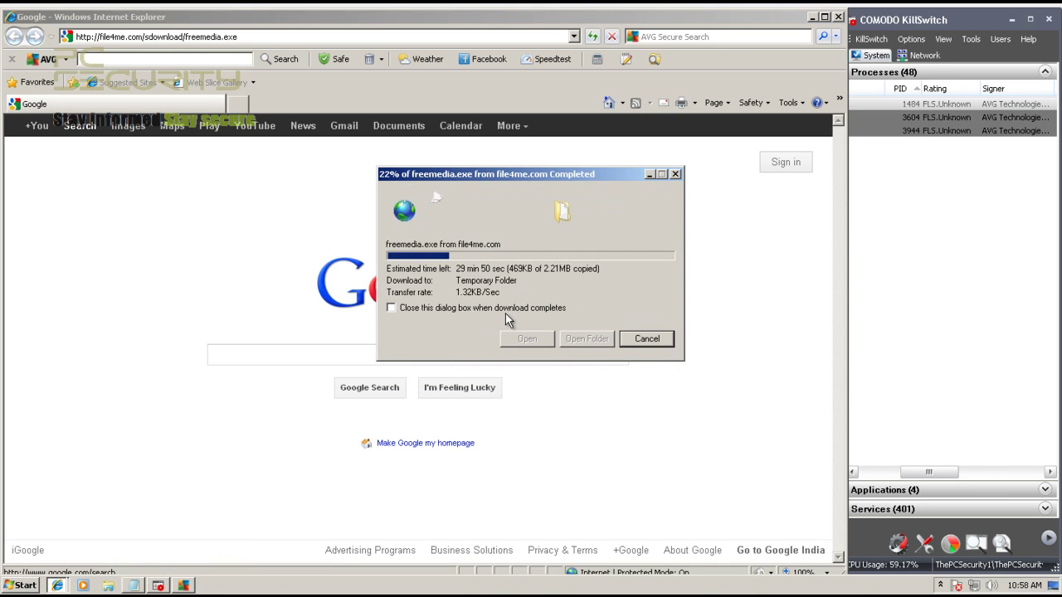
Select the third link, ending girl.exe, in the Notepad list and return to the browser.
{"action": "left_click", "coordinate": [133, 586]}
{"action": "double_click", "coordinate": [208, 120]}
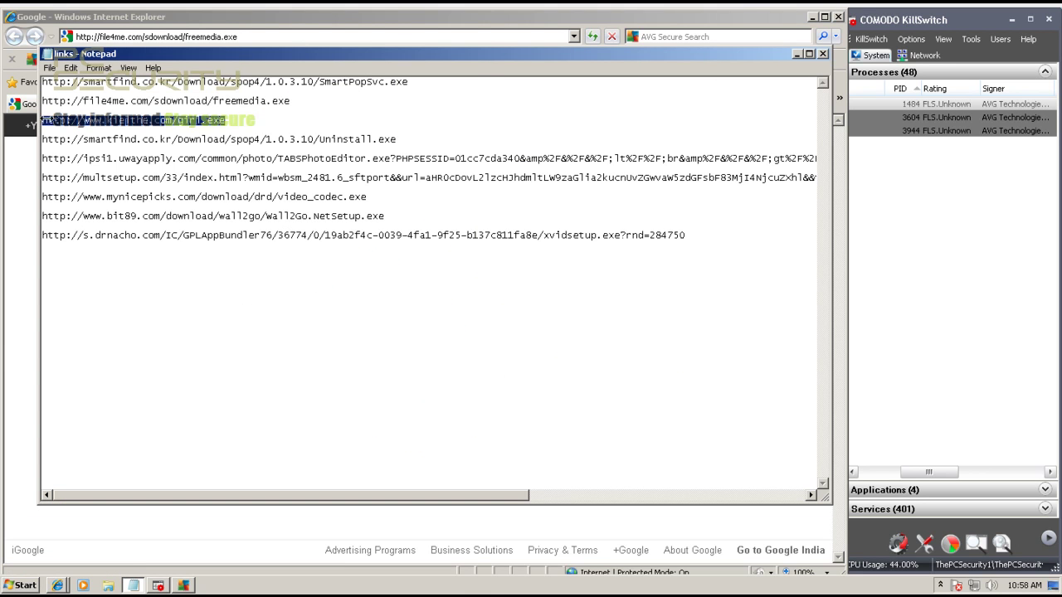
{"action": "left_click", "coordinate": [3, 350]}
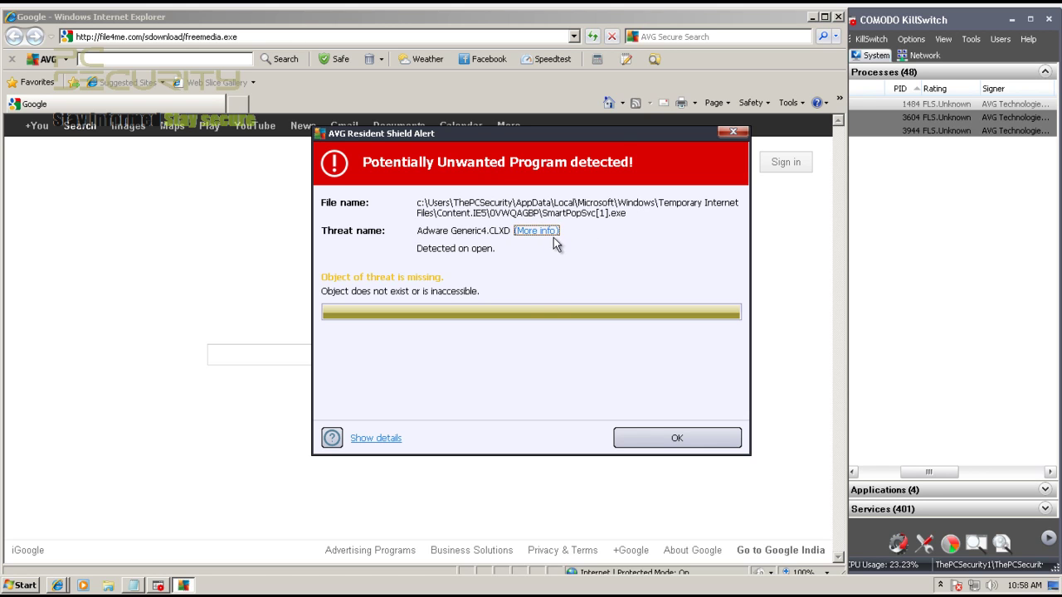
Retry Move to Vault on the SmartPopSvc adware, acknowledging each 'threat missing' message, until the alert closes.
{"action": "left_click", "coordinate": [548, 232]}
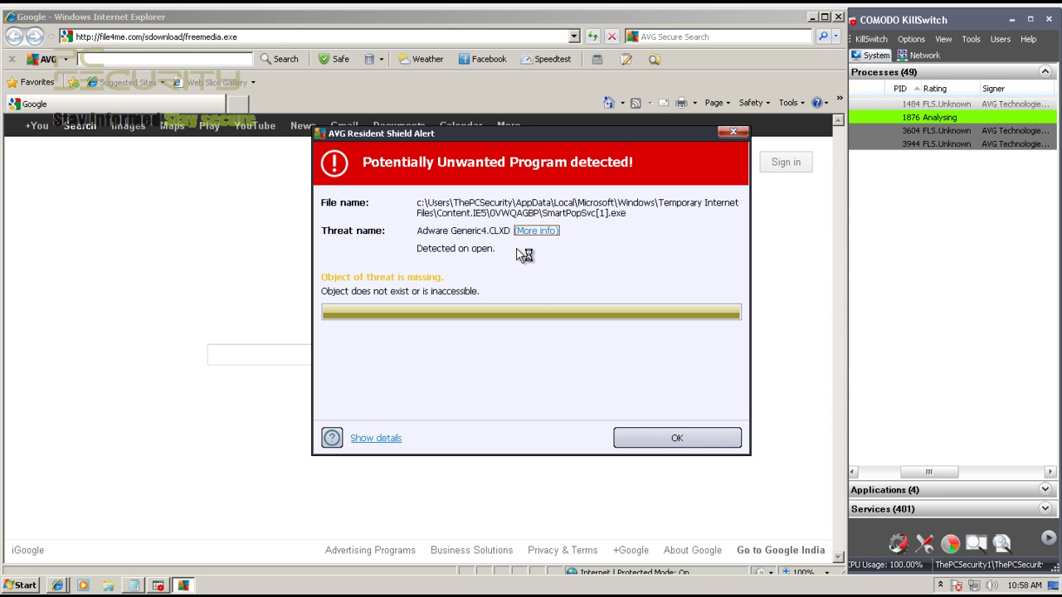
{"action": "left_click", "coordinate": [651, 437]}
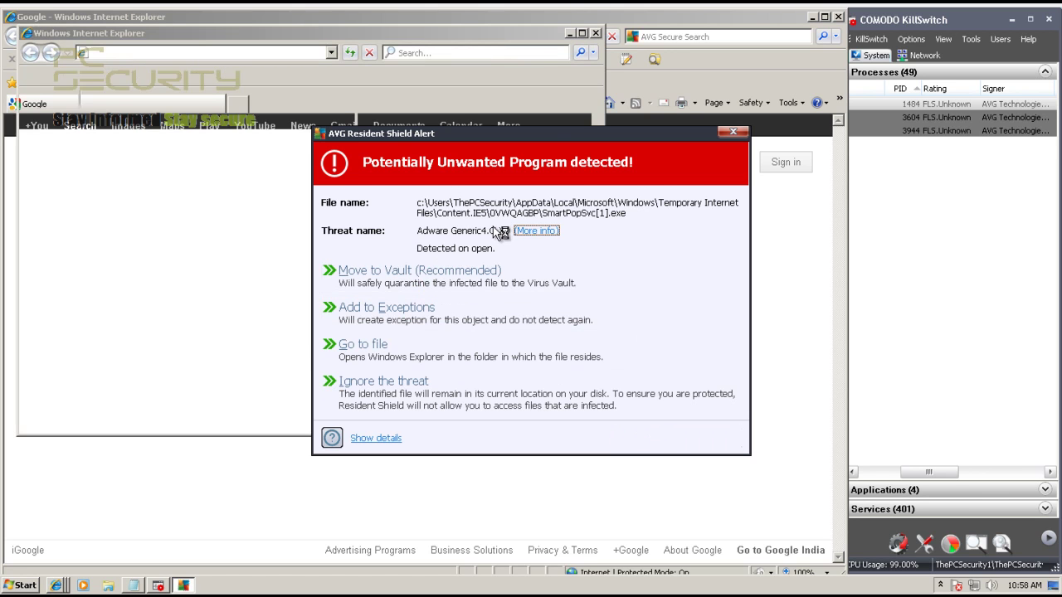
{"action": "left_click", "coordinate": [598, 34]}
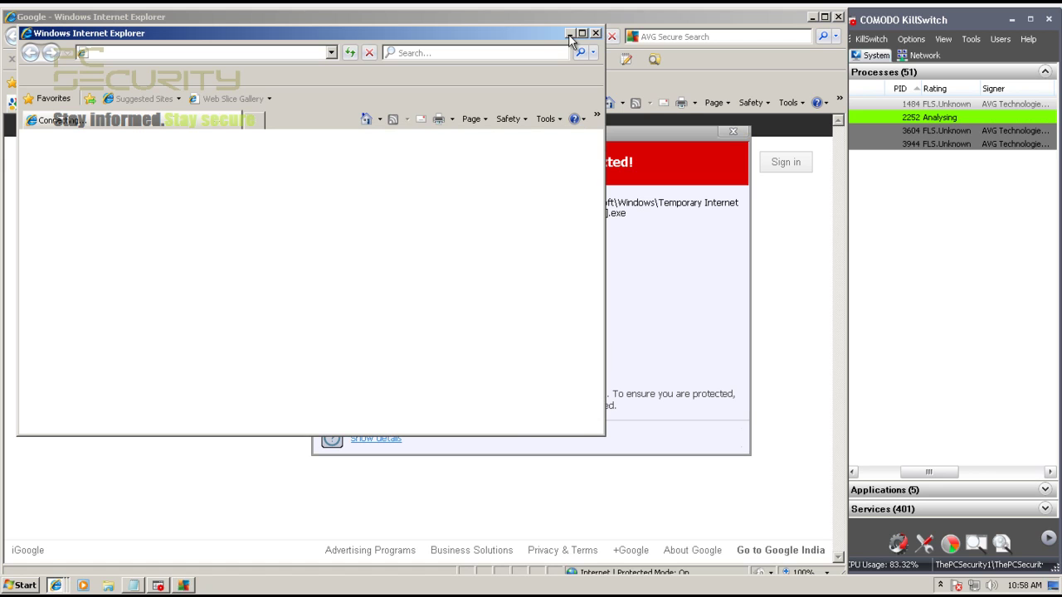
{"action": "left_click", "coordinate": [664, 135]}
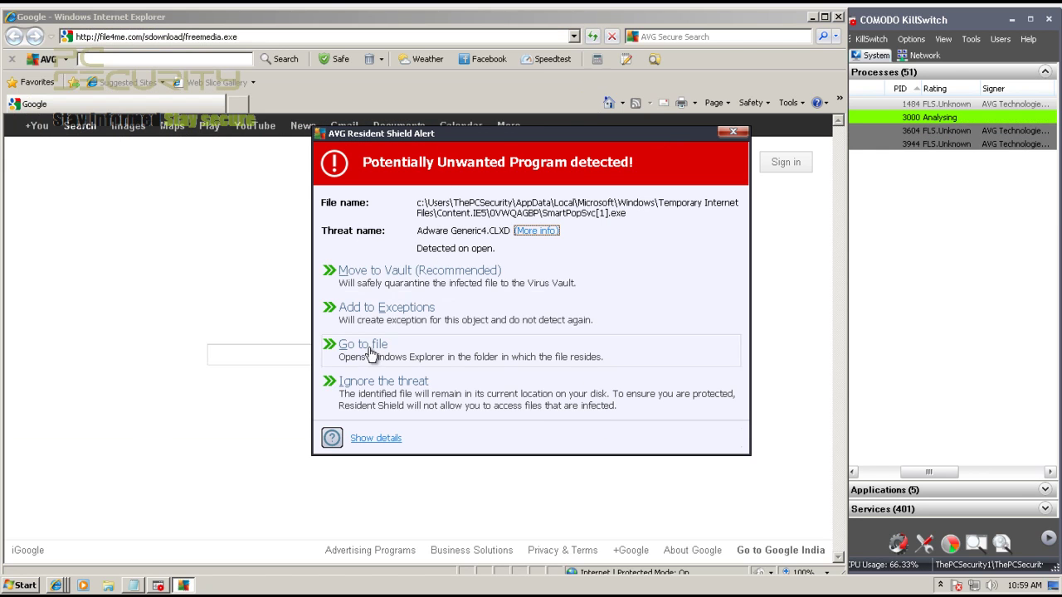
{"action": "left_click", "coordinate": [398, 278]}
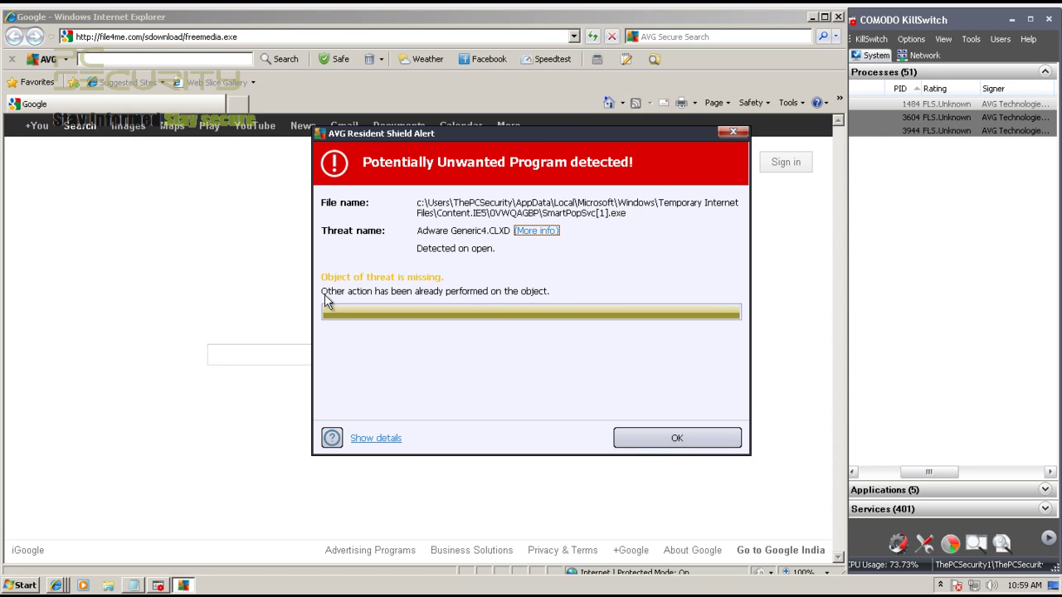
{"action": "left_click", "coordinate": [645, 440]}
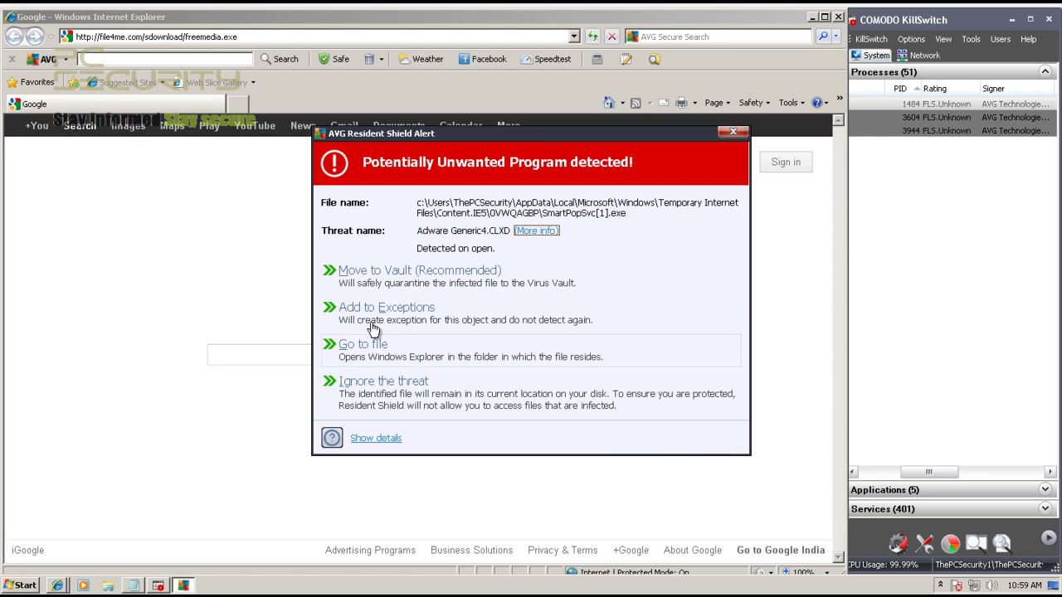
{"action": "left_click", "coordinate": [392, 285]}
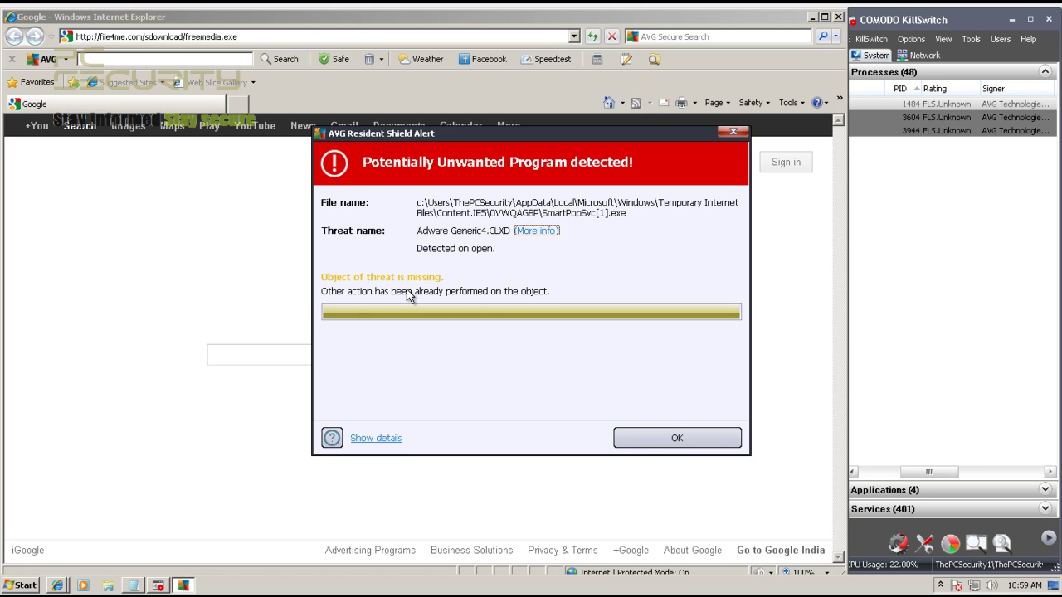
{"action": "left_click", "coordinate": [668, 434]}
{"action": "left_click", "coordinate": [532, 274]}
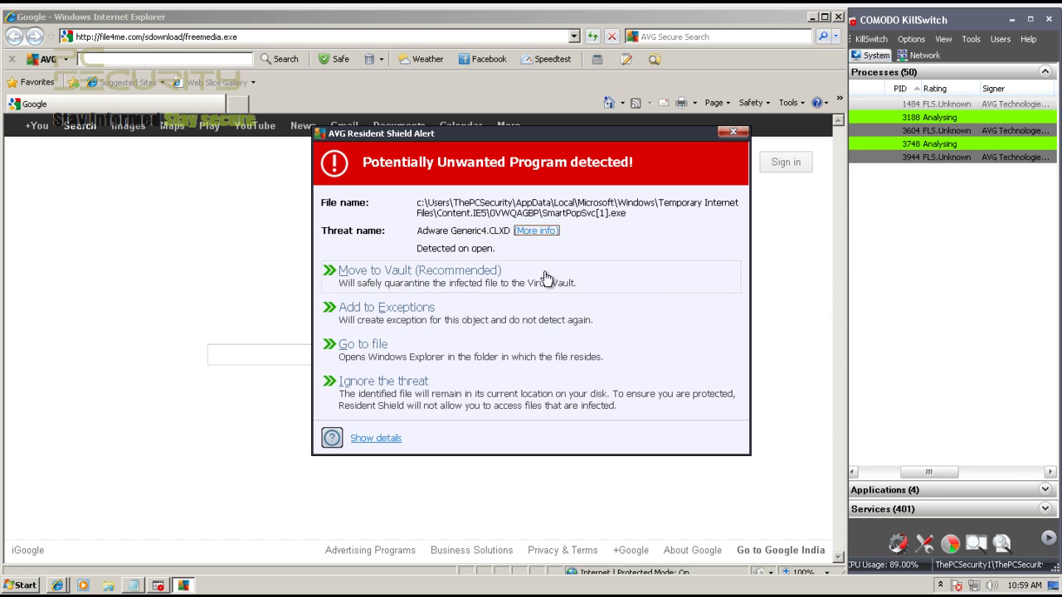
{"action": "left_click", "coordinate": [647, 433]}
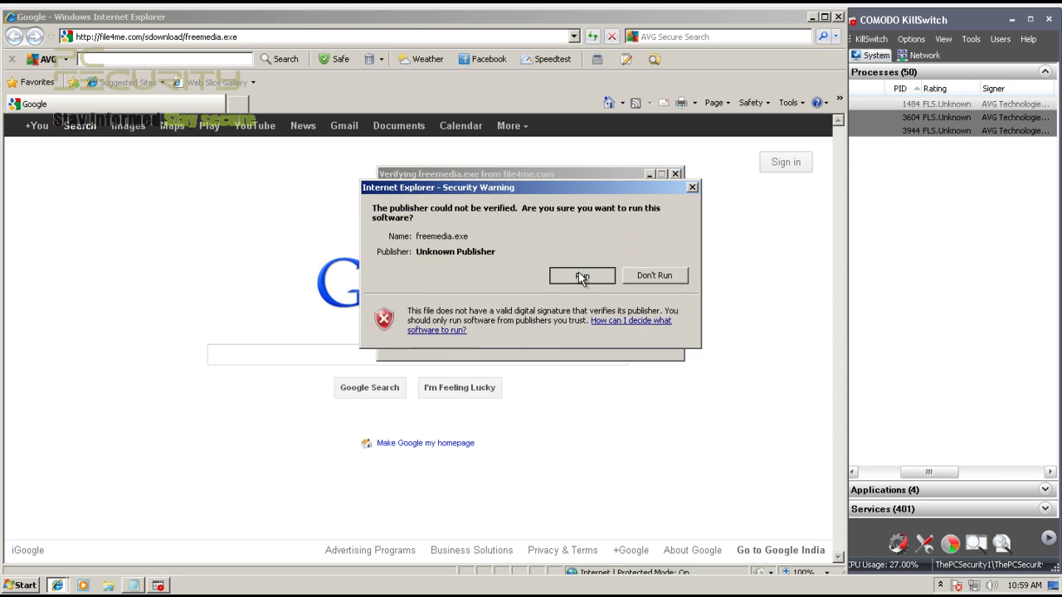
Let the unsigned freemedia.exe run, check its download progress, and return to the links list.
{"action": "left_click", "coordinate": [578, 272]}
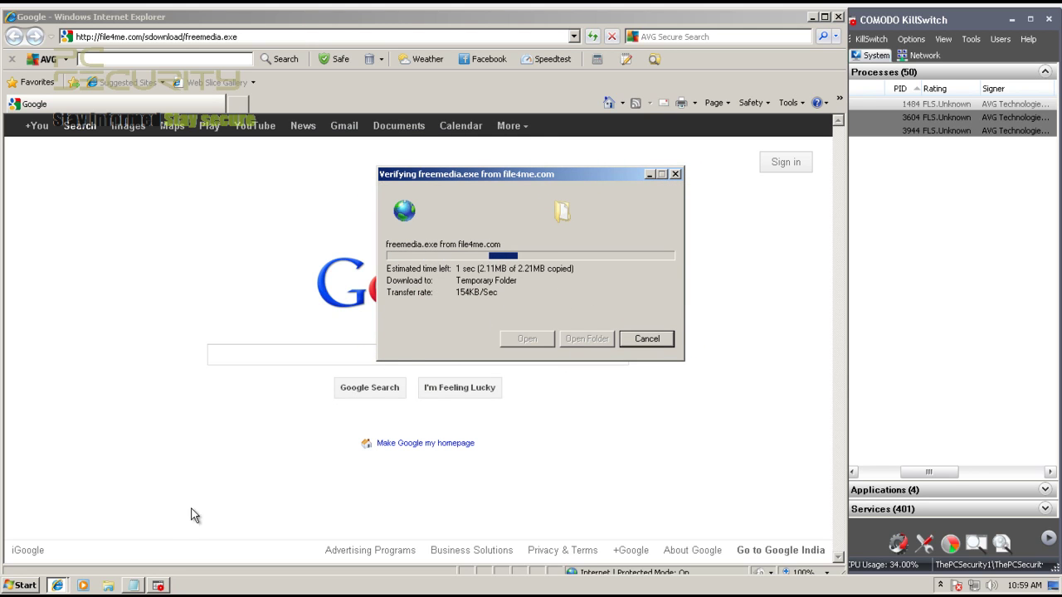
{"action": "left_click", "coordinate": [60, 586]}
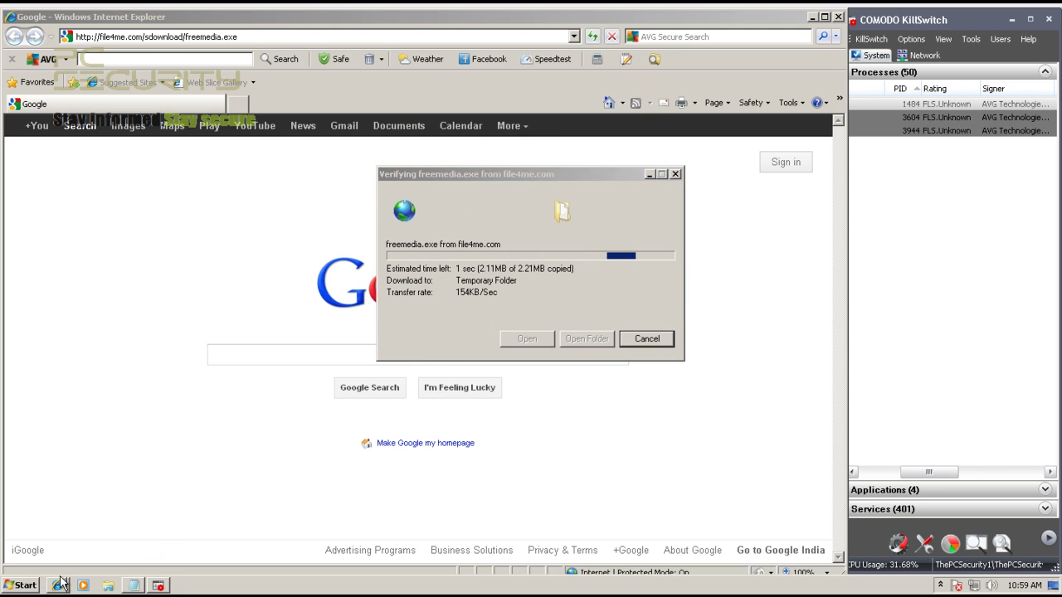
{"action": "left_click", "coordinate": [125, 559]}
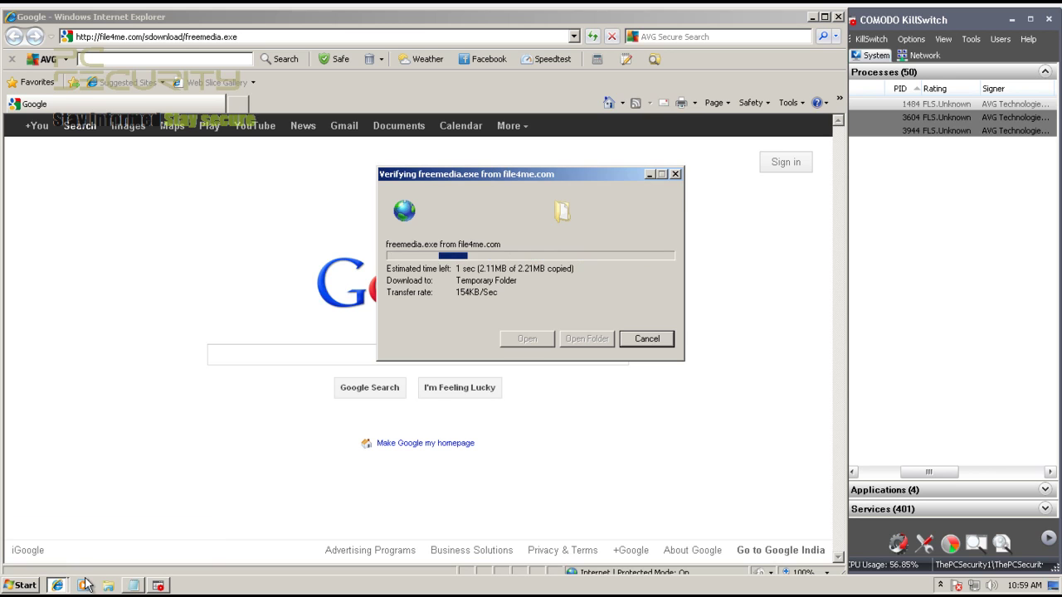
{"action": "left_click", "coordinate": [139, 587]}
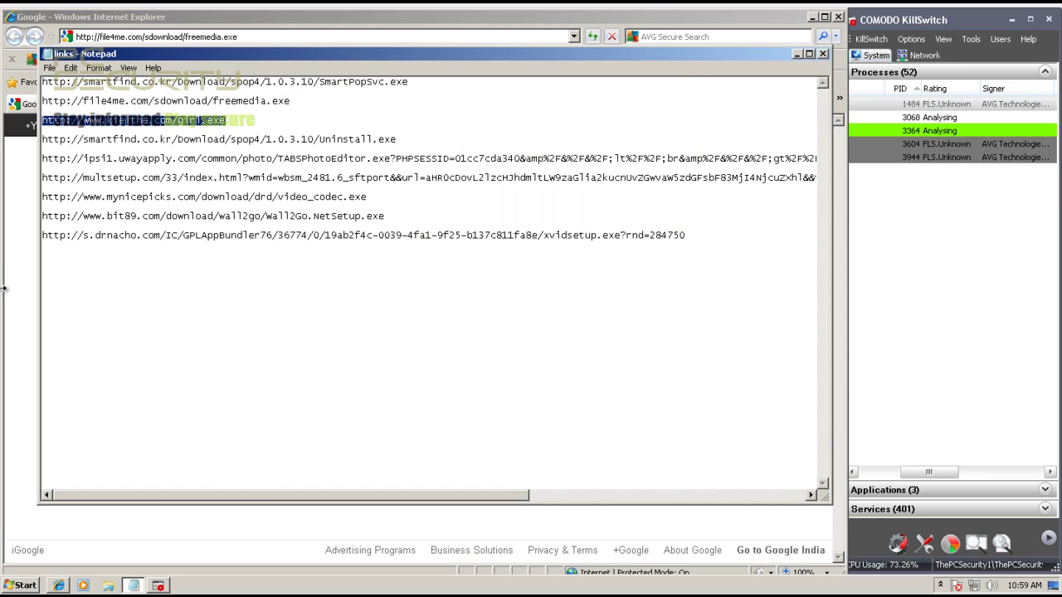
Load the girl.exe link, approve the admin prompt, confirm setup language, and dismiss the runtime error.
{"action": "key", "text": "alt+Tab"}
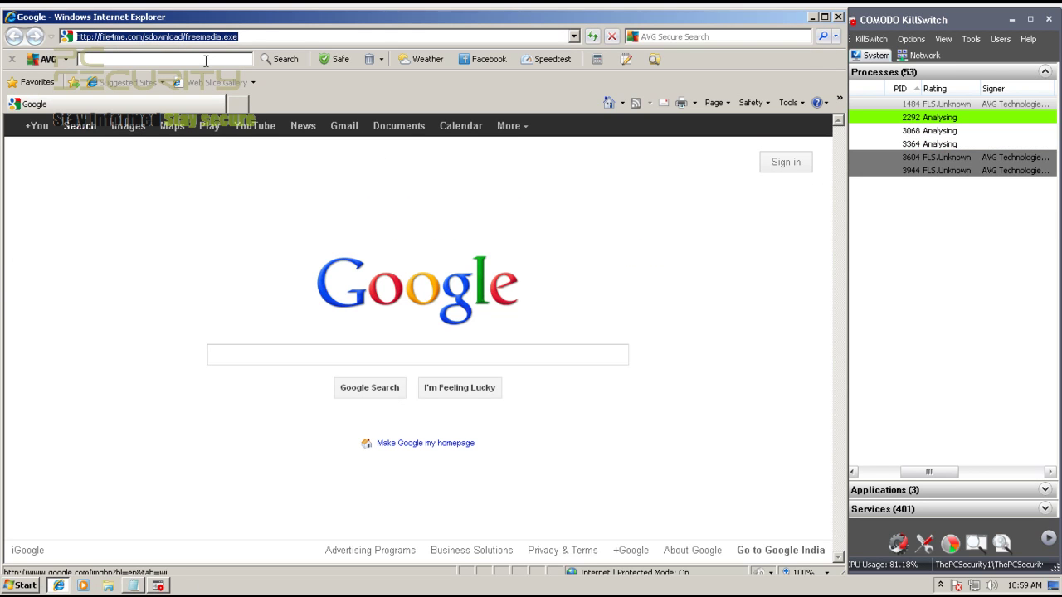
{"action": "type", "text": "http://www.kielthe.com/girl.exe"}
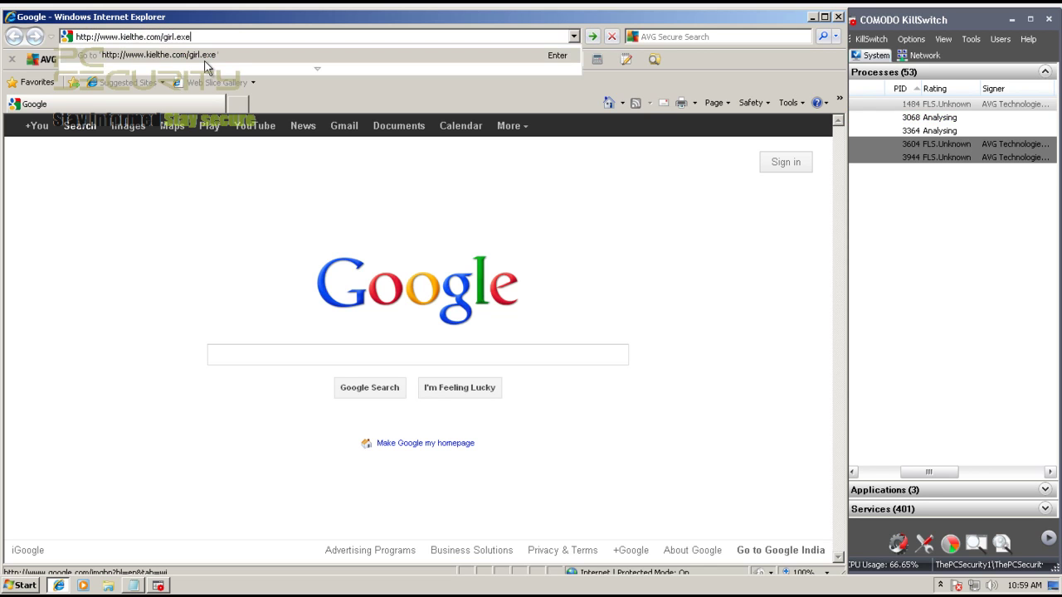
{"action": "key", "text": "Return"}
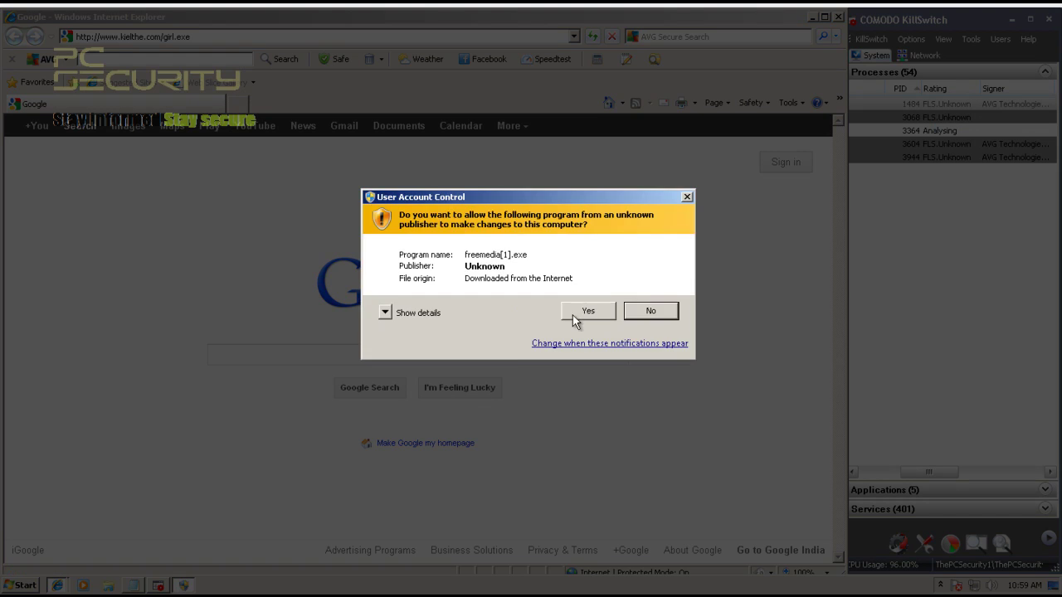
{"action": "left_click", "coordinate": [579, 310]}
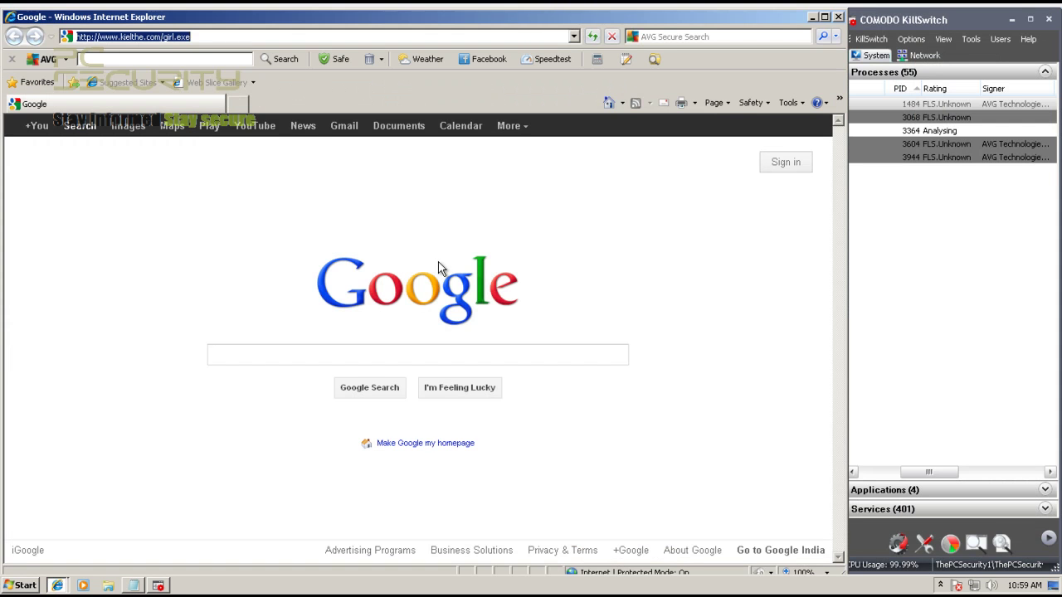
{"action": "left_click", "coordinate": [553, 330]}
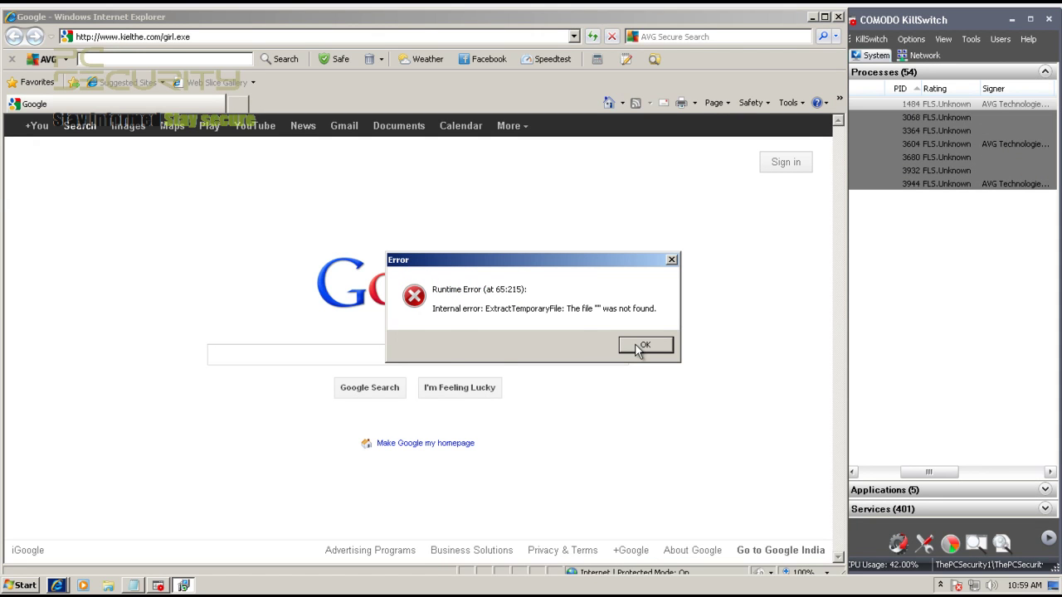
{"action": "left_click", "coordinate": [644, 345]}
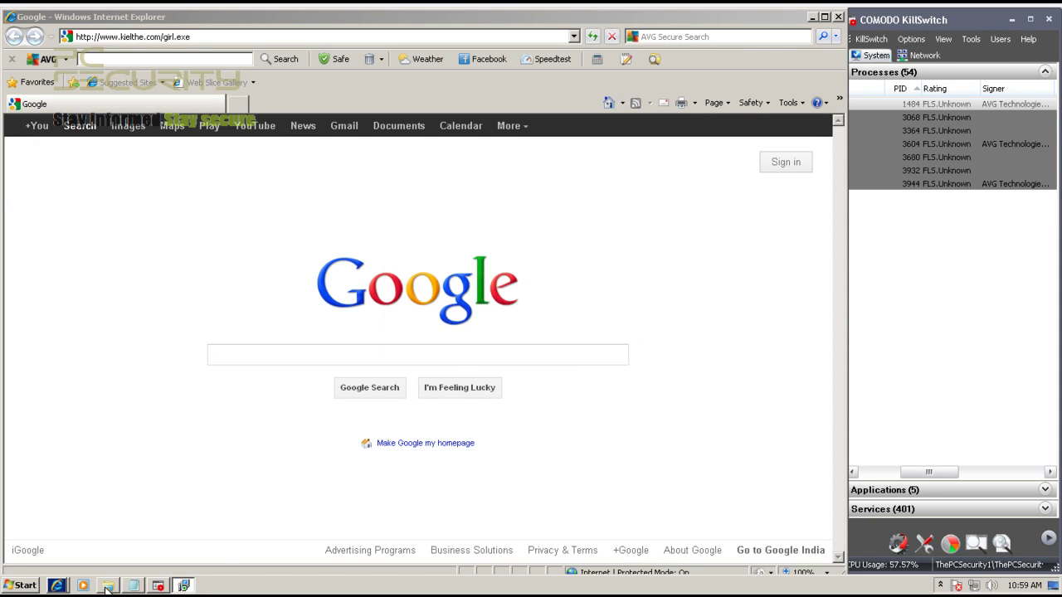
Check the KillSwitch process list, run the downloaded girl.exe, and bring the links list forward.
{"action": "mouse_move", "coordinate": [63, 586]}
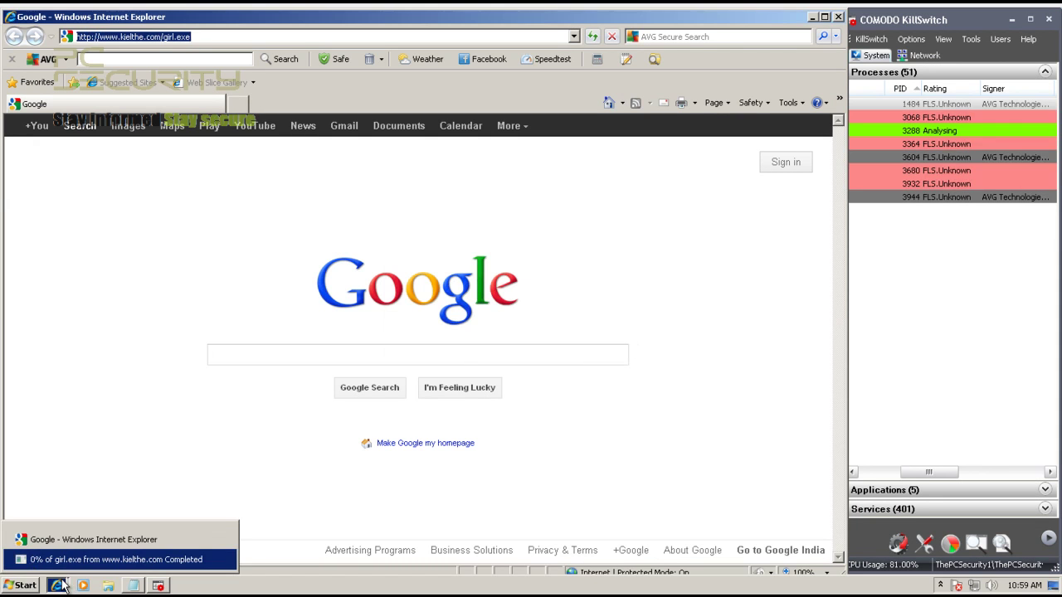
{"action": "left_click", "coordinate": [963, 131]}
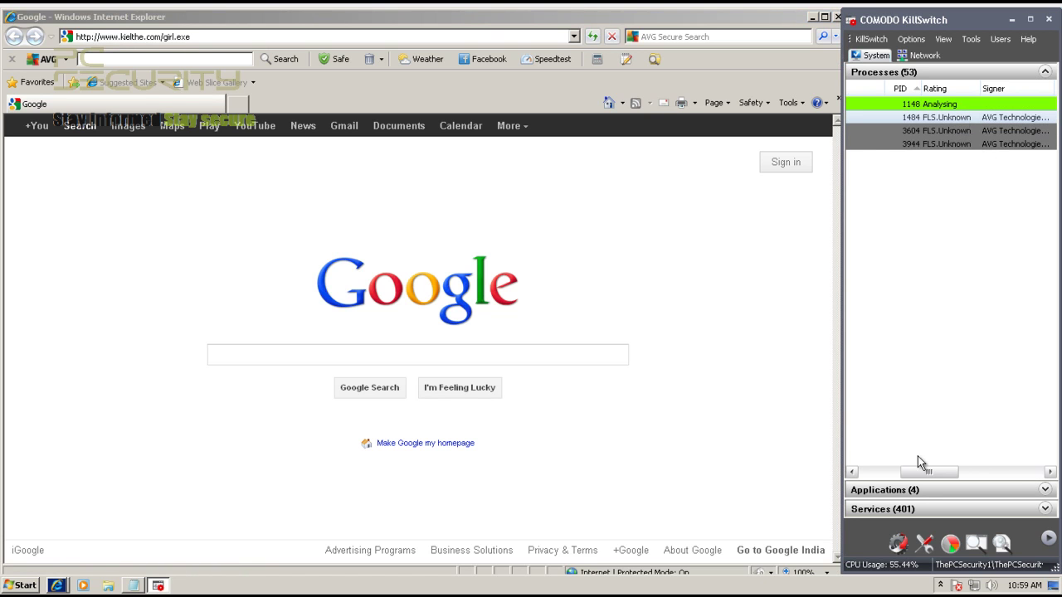
{"action": "left_click_drag", "start_coordinate": [921, 471], "coordinate": [859, 471]}
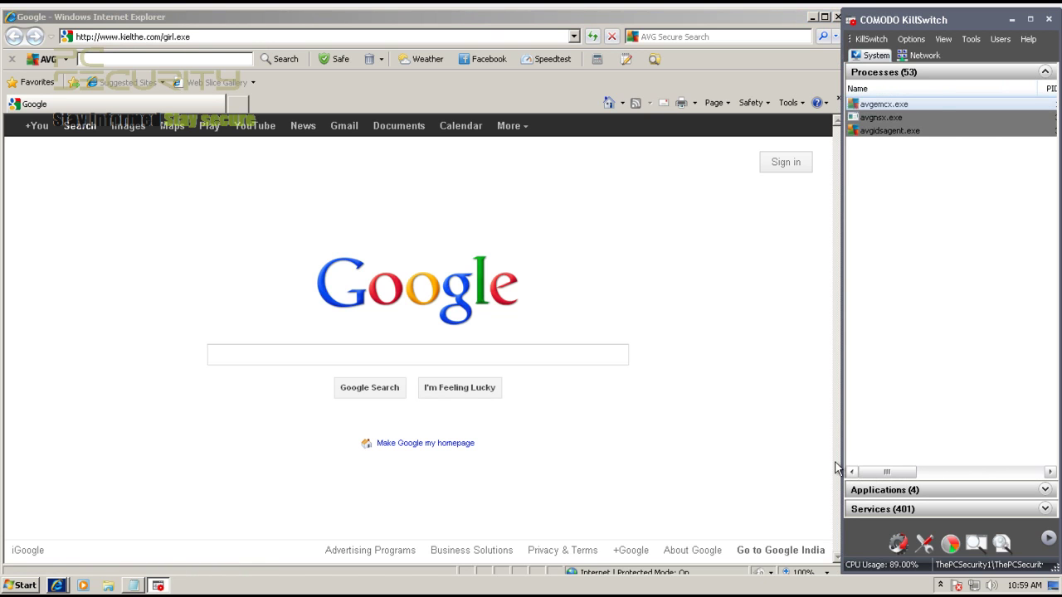
{"action": "left_click", "coordinate": [56, 586]}
{"action": "left_click", "coordinate": [71, 561]}
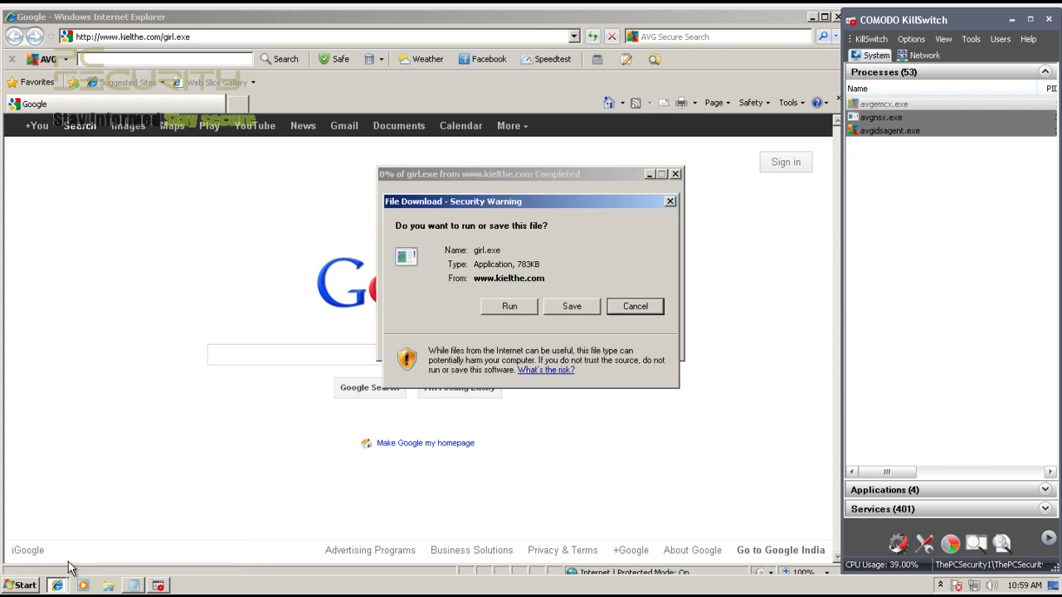
{"action": "left_click", "coordinate": [497, 306]}
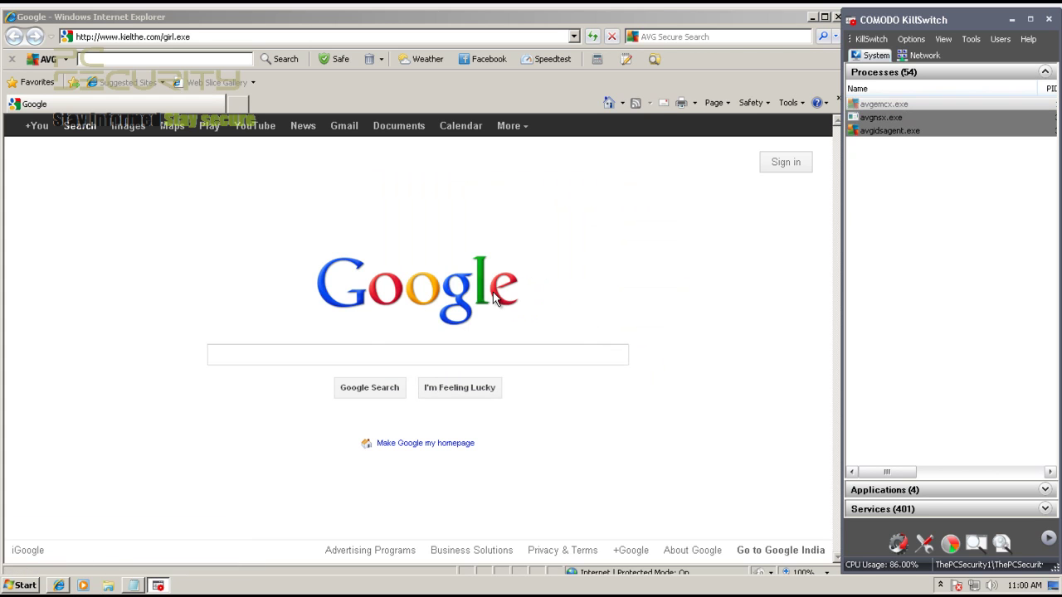
{"action": "left_click", "coordinate": [133, 586]}
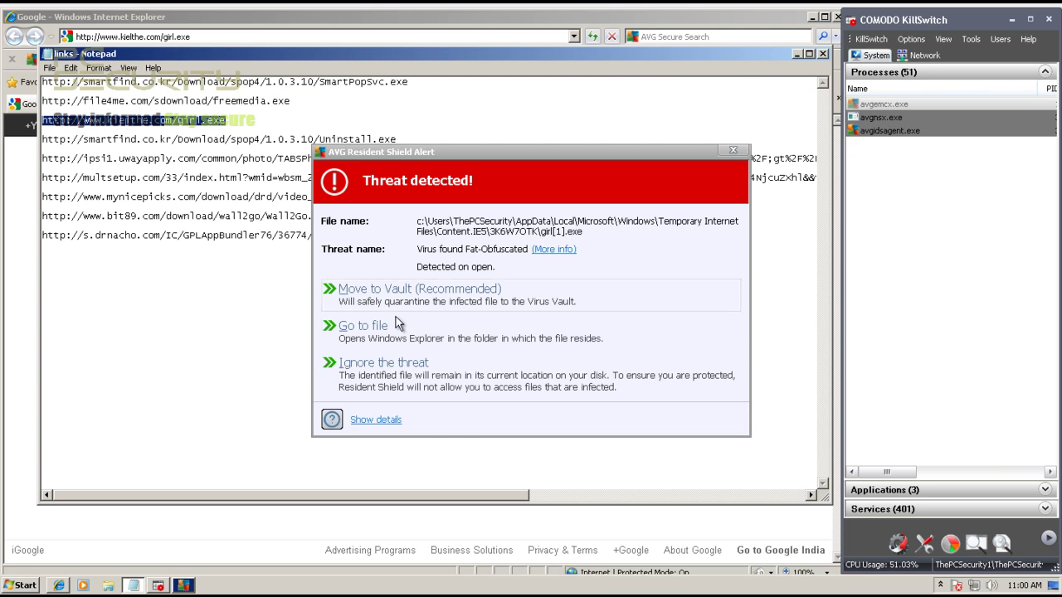
Move the Fat-Obfuscated girl.exe to the Virus Vault, select the Uninstall.exe link, and close the alert.
{"action": "left_click", "coordinate": [448, 304]}
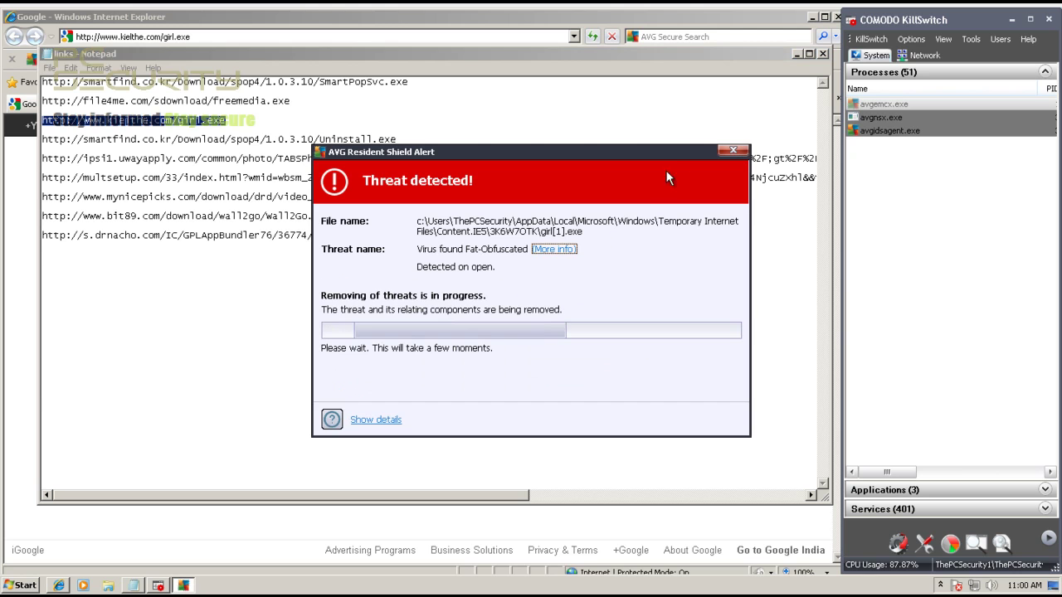
{"action": "double_click", "coordinate": [233, 139]}
{"action": "key", "text": "ctrl+c"}
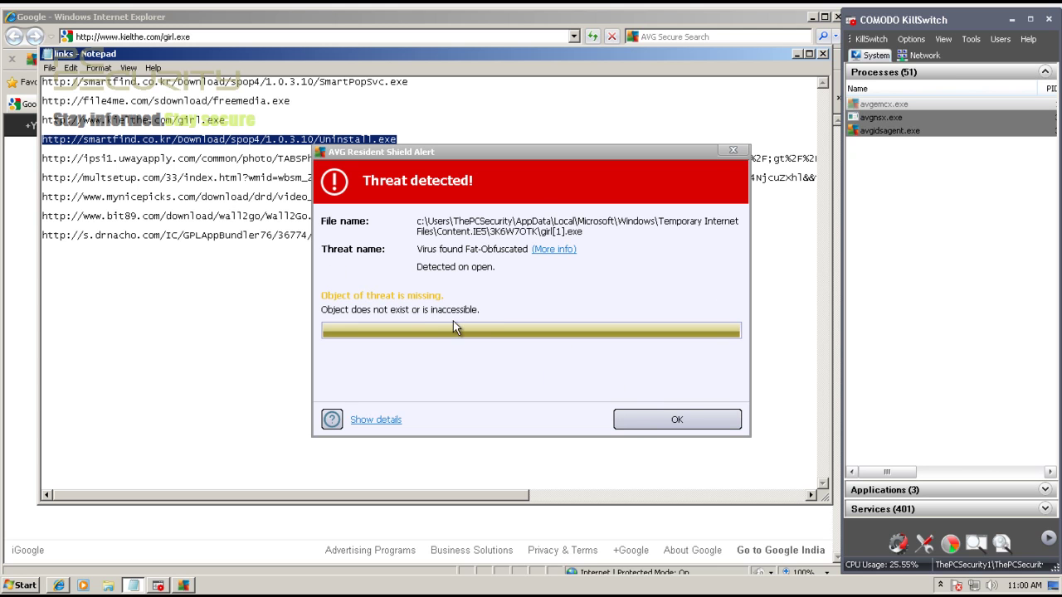
{"action": "left_click", "coordinate": [671, 418]}
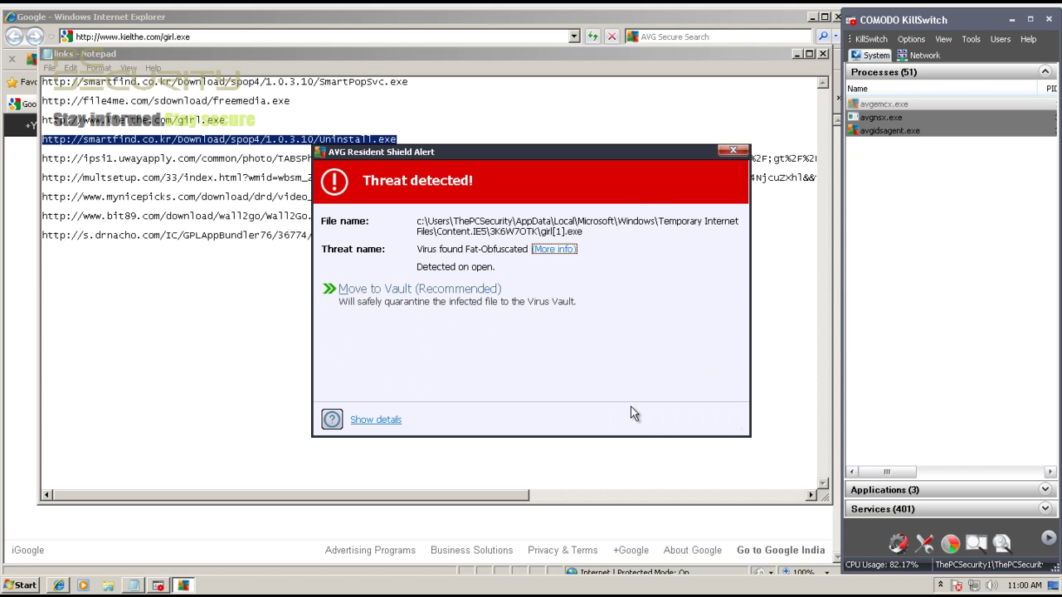
{"action": "left_click", "coordinate": [732, 151]}
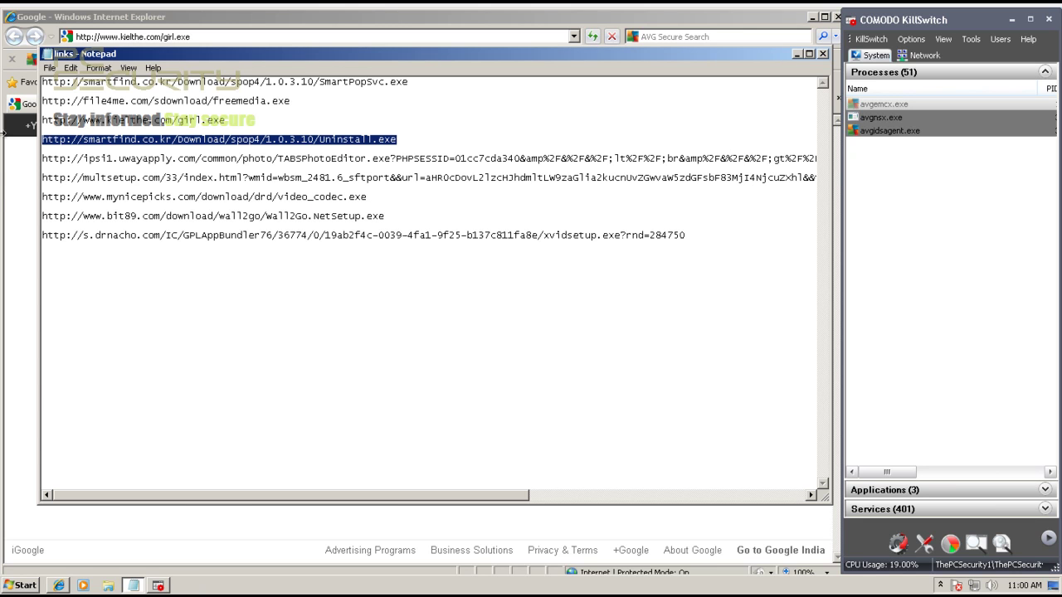
Load and run smartfind's Uninstall.exe, then select the TABSPhotoEditor link in the Notepad list.
{"action": "left_click", "coordinate": [5, 197]}
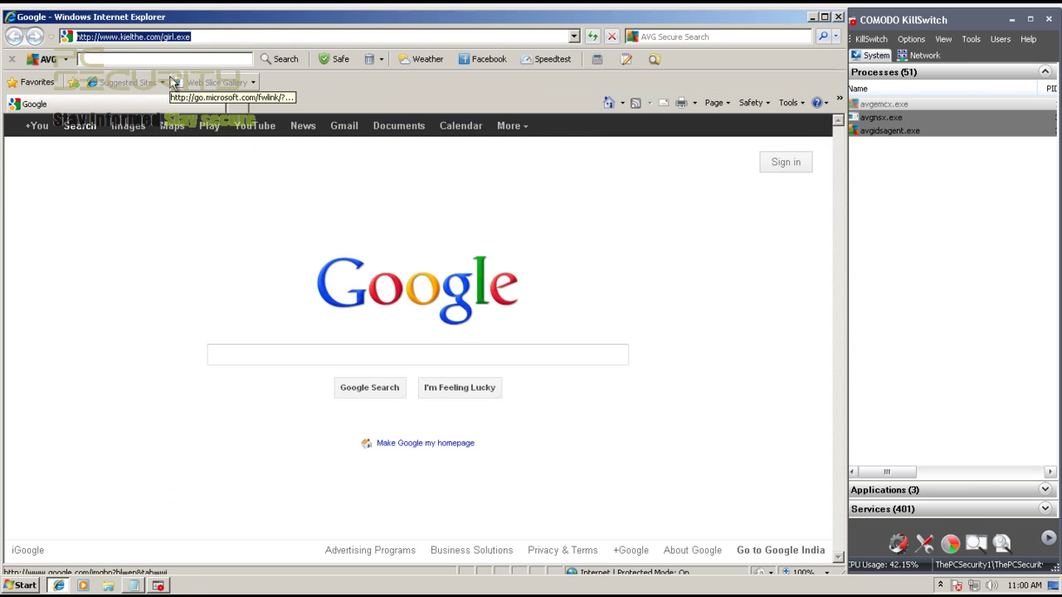
{"action": "key", "text": "ctrl+v"}
{"action": "key", "text": "Return"}
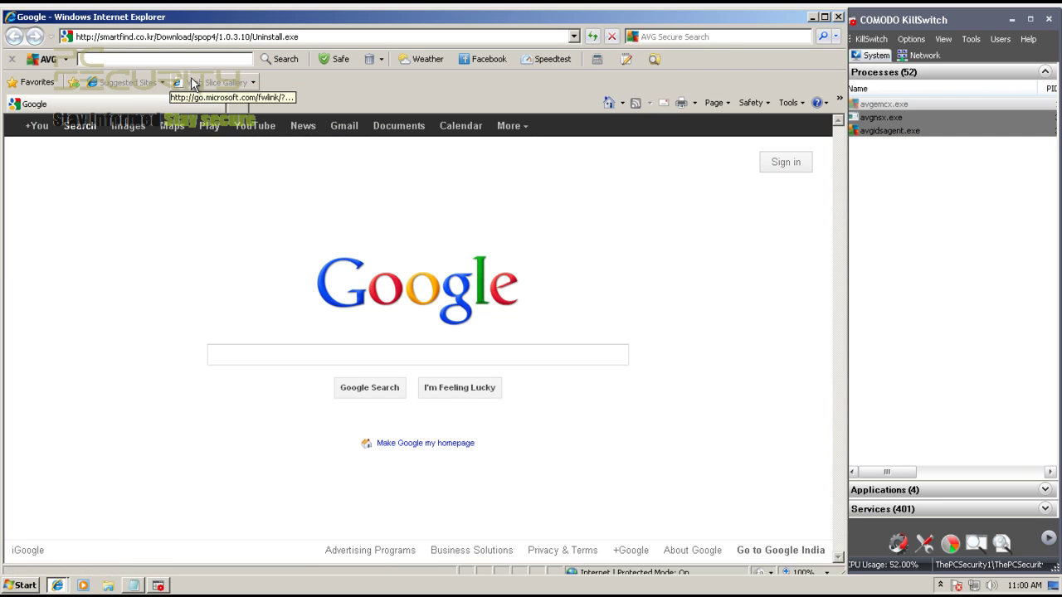
{"action": "mouse_move", "coordinate": [58, 584]}
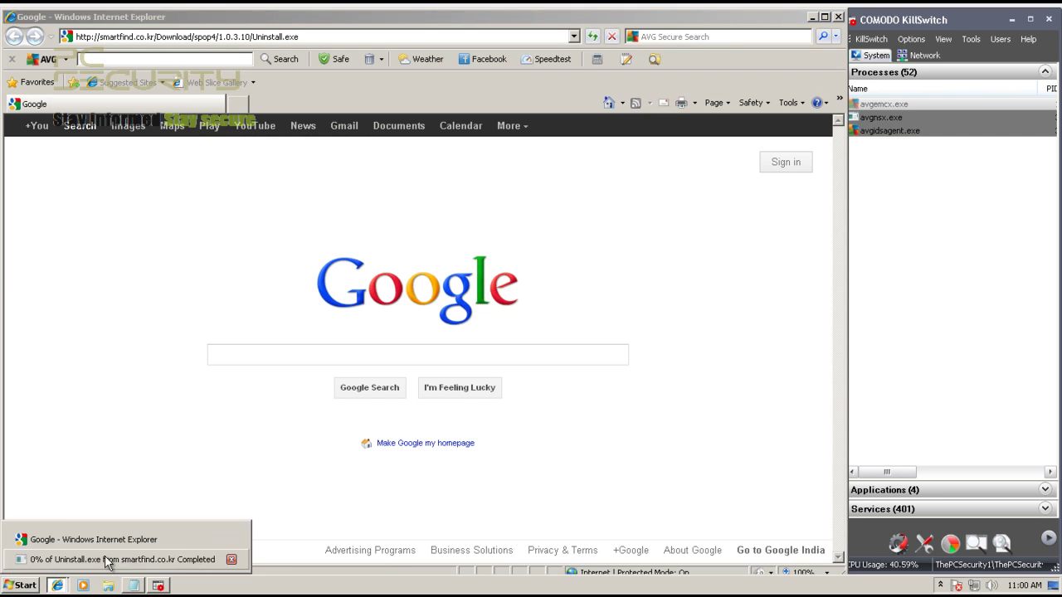
{"action": "left_click", "coordinate": [109, 560]}
{"action": "left_click", "coordinate": [501, 308]}
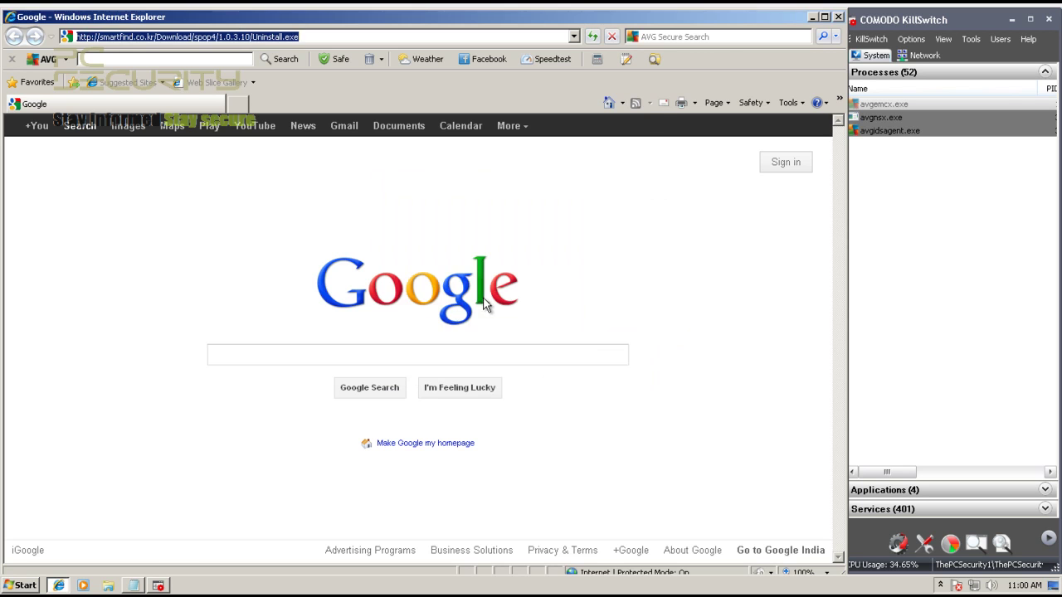
{"action": "left_click", "coordinate": [135, 586]}
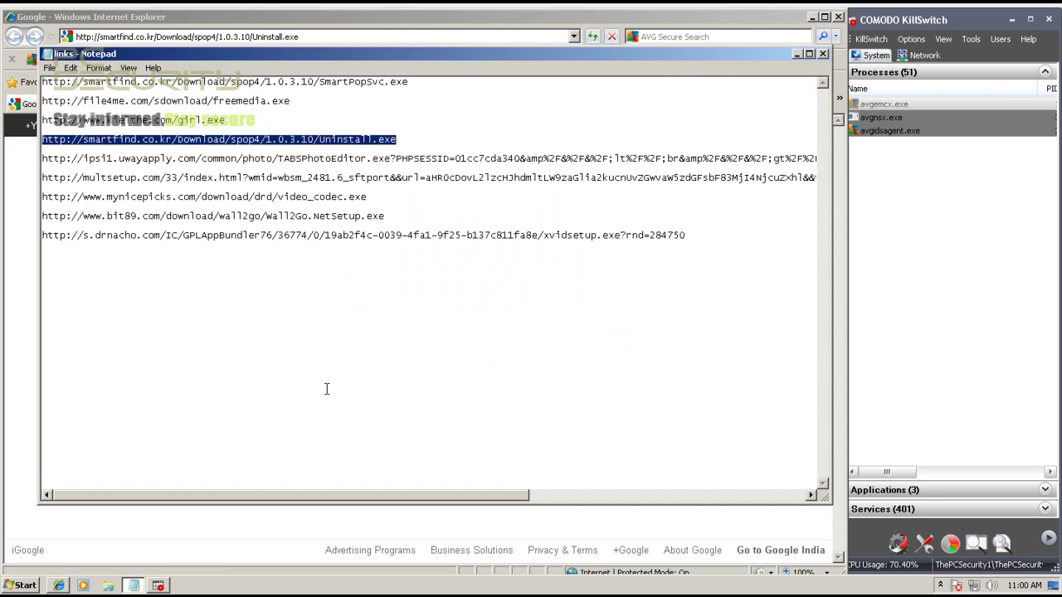
{"action": "triple_click", "coordinate": [330, 157]}
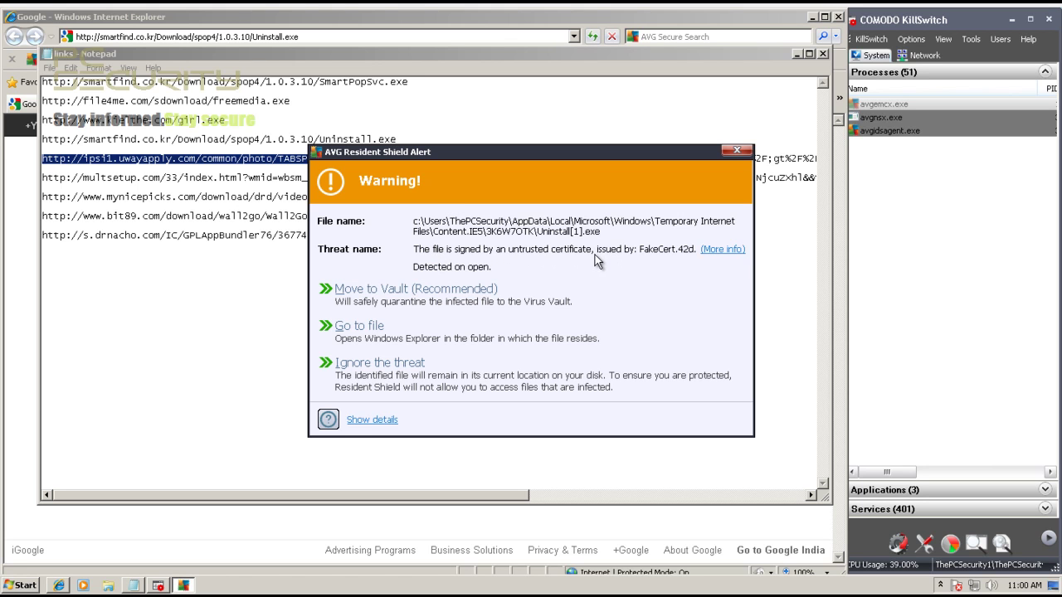
Move the Uninstall.exe threat flagged by AVG into the Virus Vault.
{"action": "left_click", "coordinate": [706, 253]}
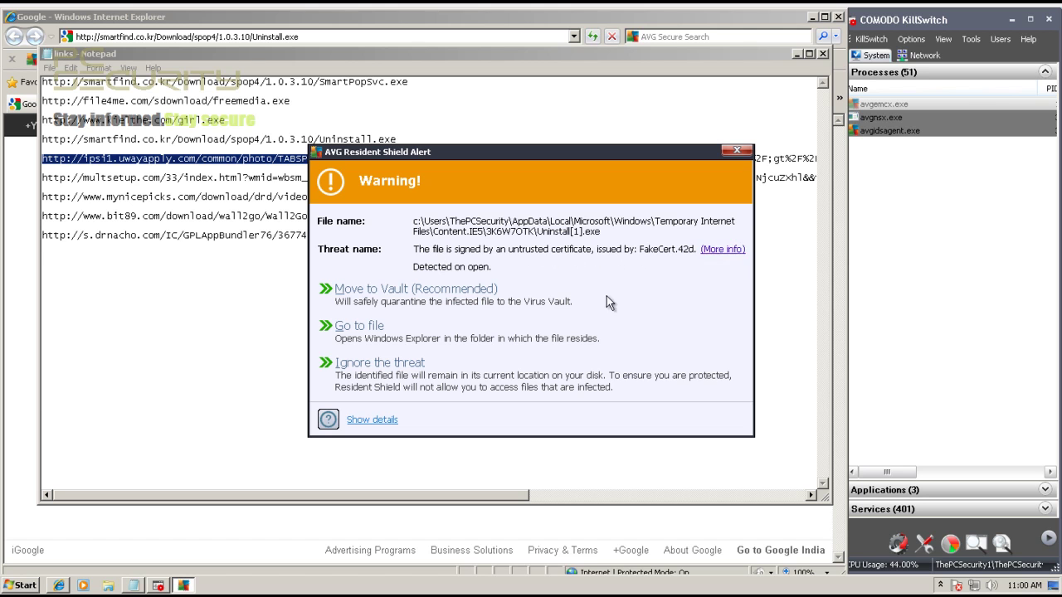
{"action": "left_click", "coordinate": [414, 290]}
{"action": "left_click", "coordinate": [184, 336]}
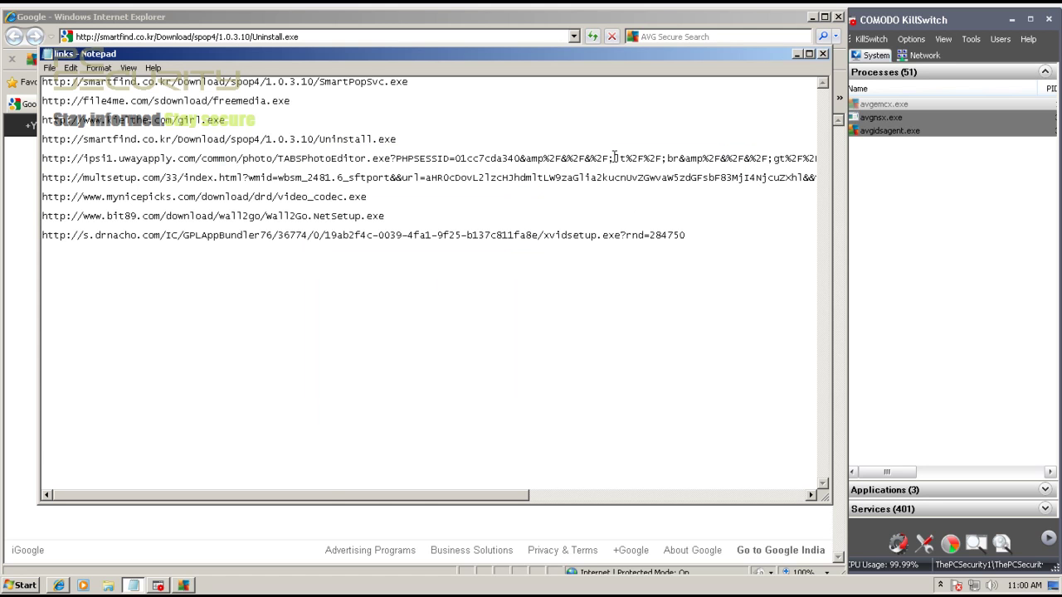
Select the whole uwayapply.com TABSPhotoEditor.exe link line in Notepad.
{"action": "left_click_drag", "start_coordinate": [709, 158], "coordinate": [904, 169]}
{"action": "left_click", "coordinate": [802, 157]}
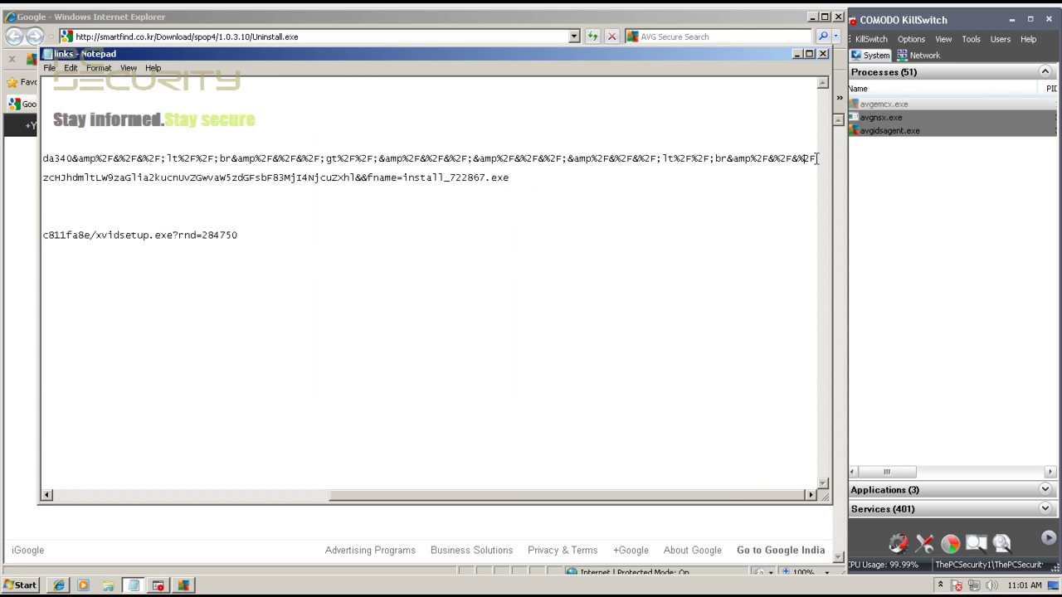
{"action": "left_click_drag", "start_coordinate": [817, 158], "coordinate": [52, 161]}
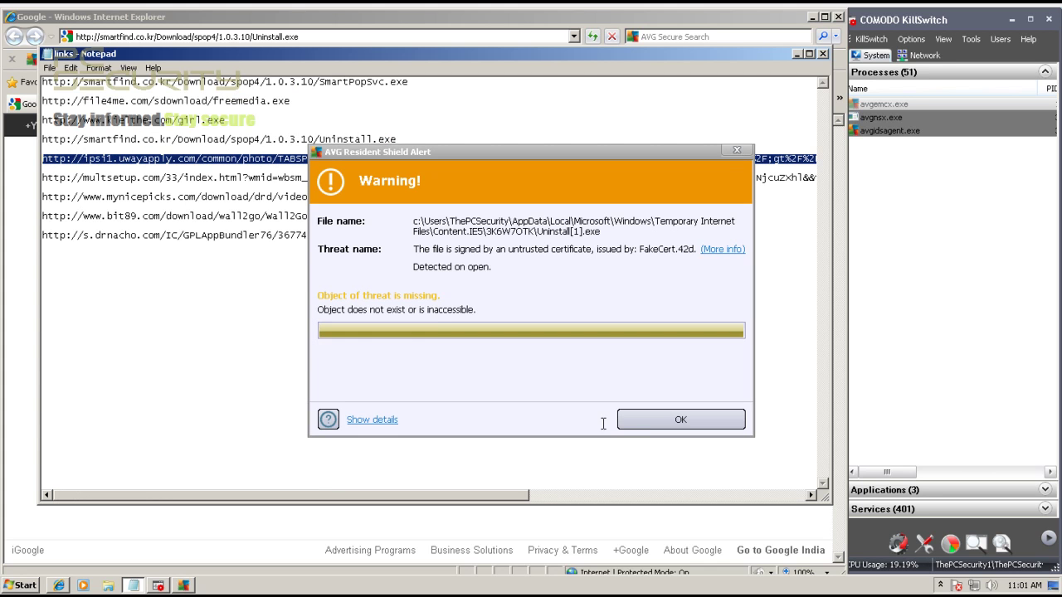
Dismiss the repeated AVG alerts and paste the TABSPhotoEditor link into Internet Explorer's address bar.
{"action": "left_click", "coordinate": [633, 415]}
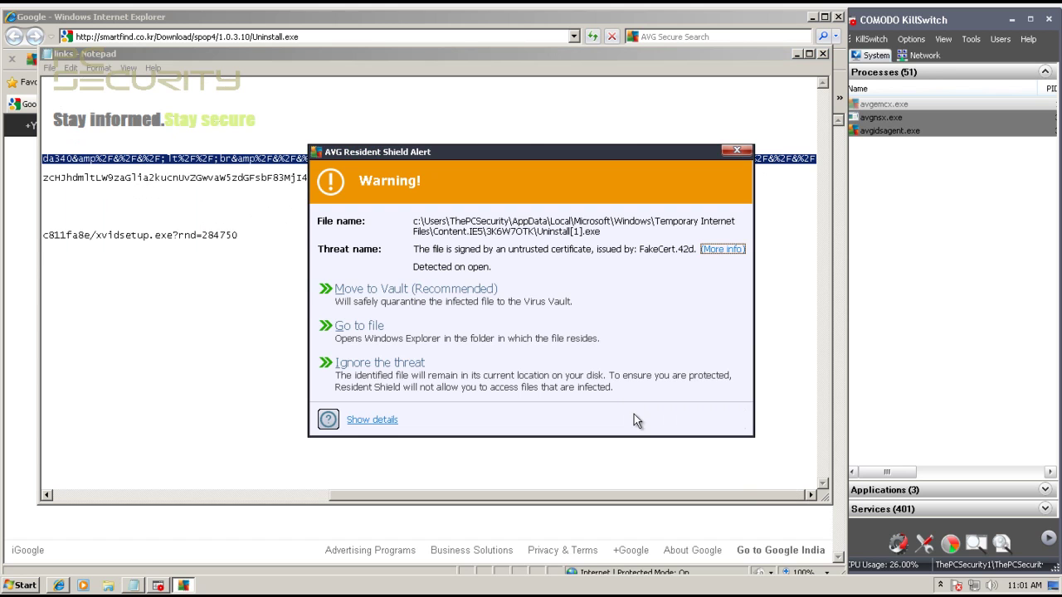
{"action": "left_click", "coordinate": [428, 303]}
{"action": "left_click", "coordinate": [679, 420]}
{"action": "left_click", "coordinate": [737, 150]}
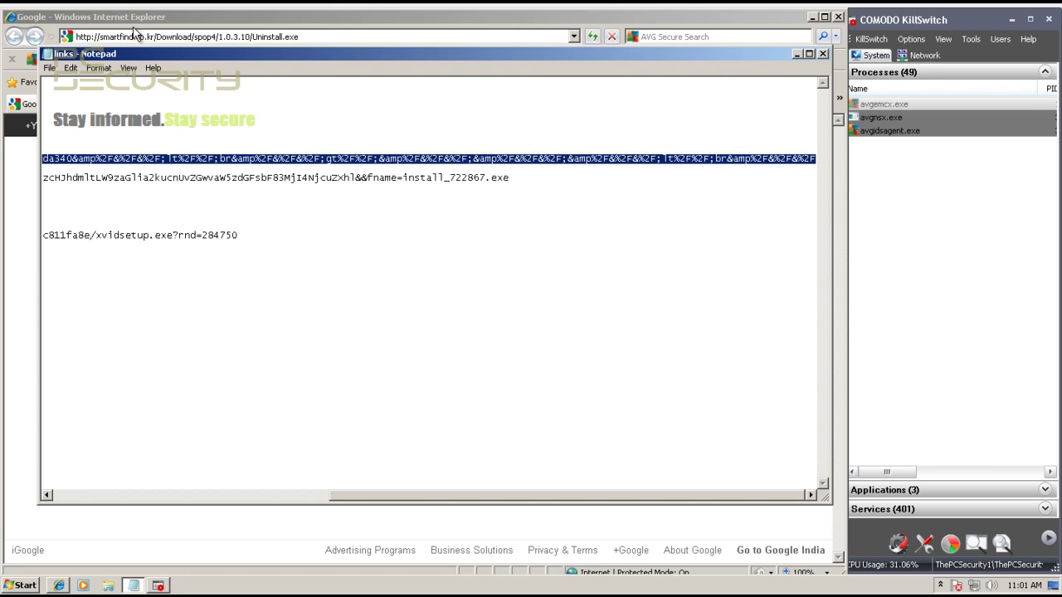
{"action": "left_click", "coordinate": [137, 37]}
{"action": "key", "text": "ctrl+v"}
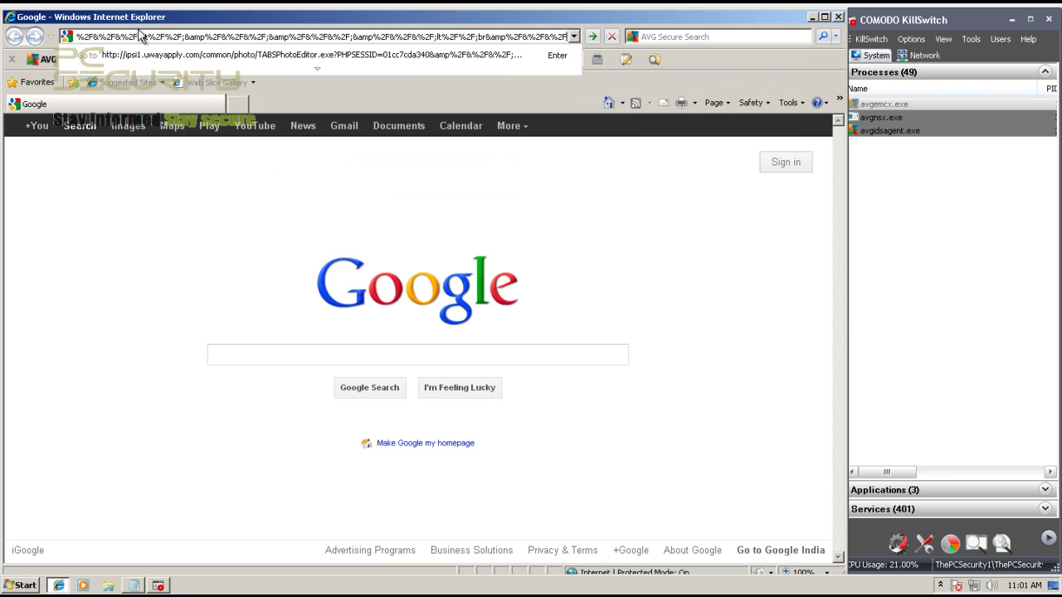
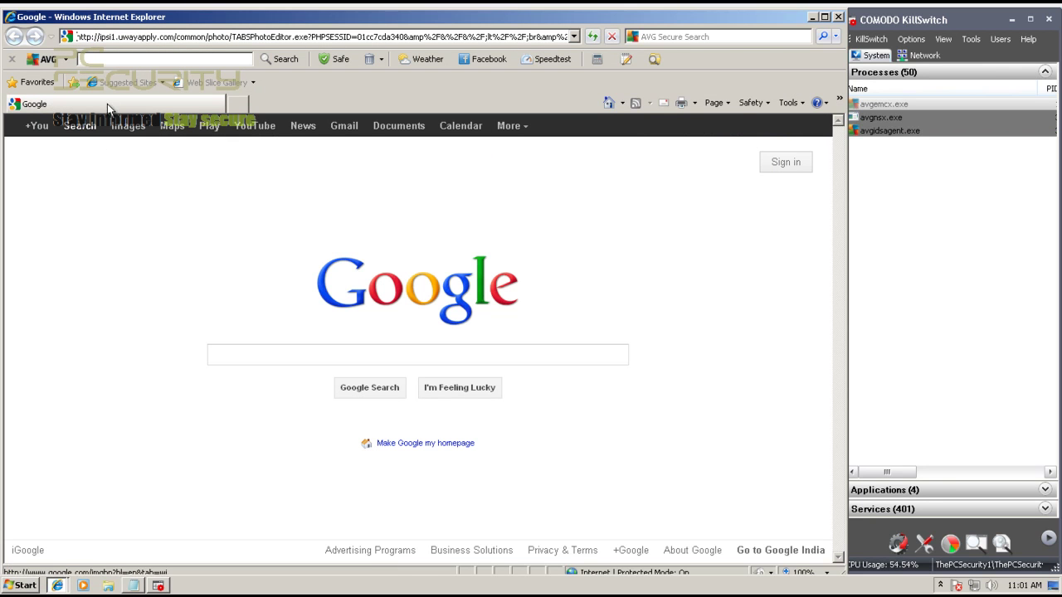
Save the TABSPhotoEditor download to Downloads as TABSPhotoEditor.exe and run it.
{"action": "left_click", "coordinate": [57, 586]}
{"action": "left_click", "coordinate": [76, 566]}
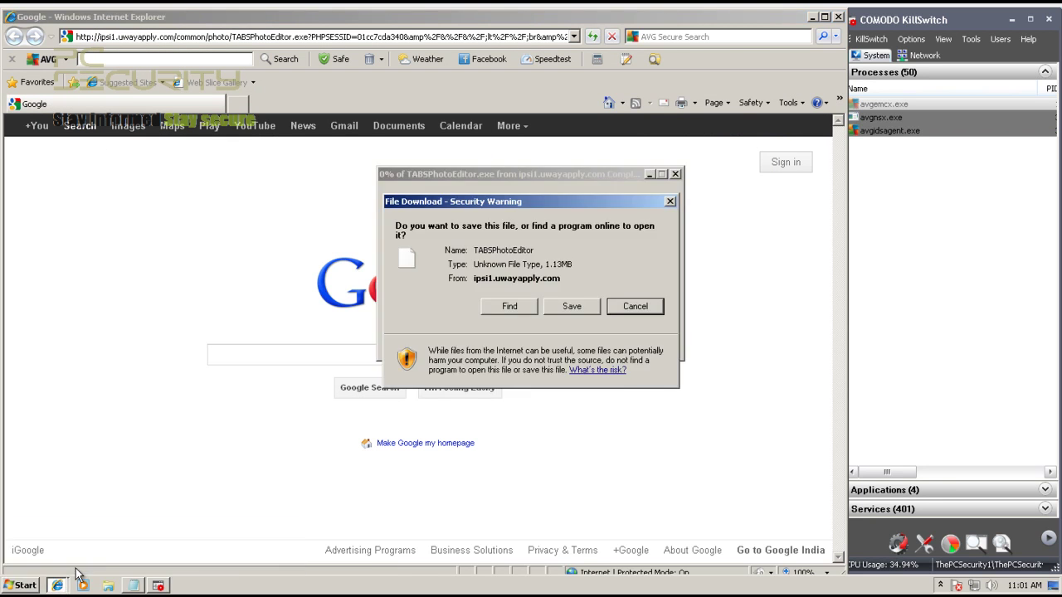
{"action": "left_click", "coordinate": [568, 308]}
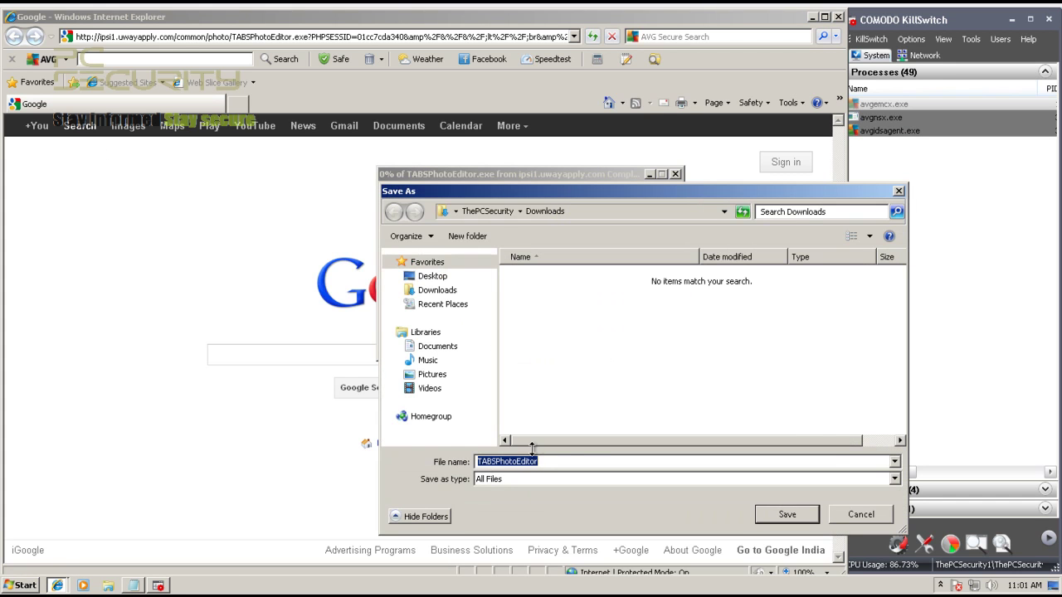
{"action": "left_click", "coordinate": [560, 466]}
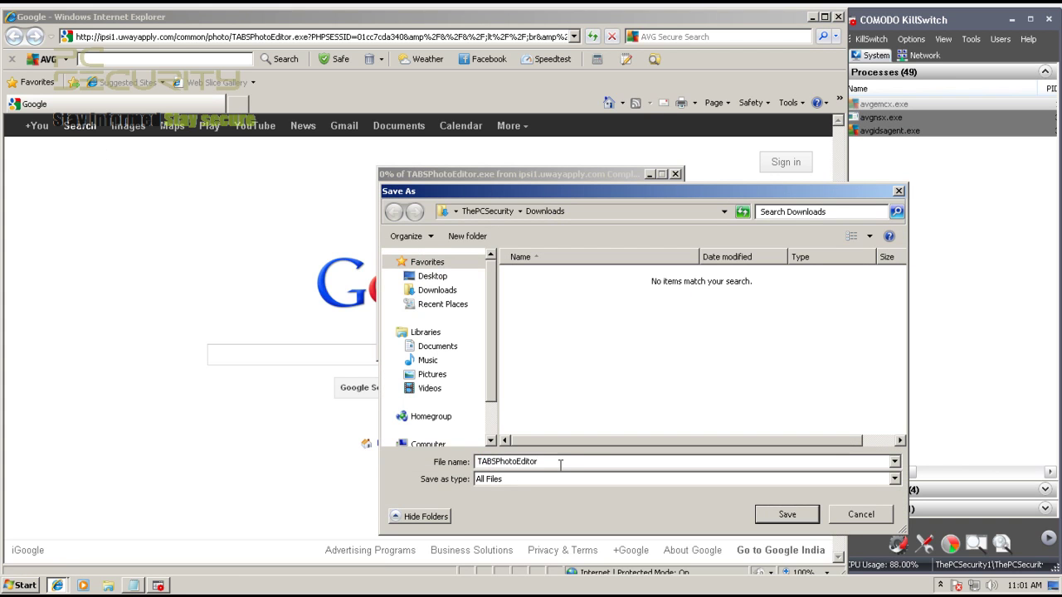
{"action": "type", "text": ".exe"}
{"action": "key", "text": "Return"}
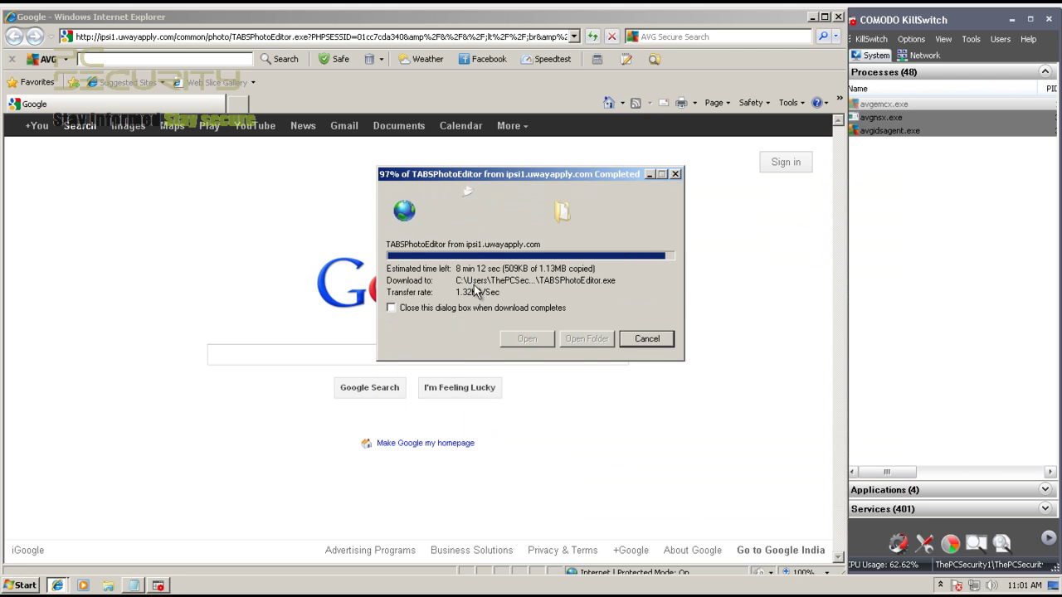
{"action": "left_click", "coordinate": [523, 340]}
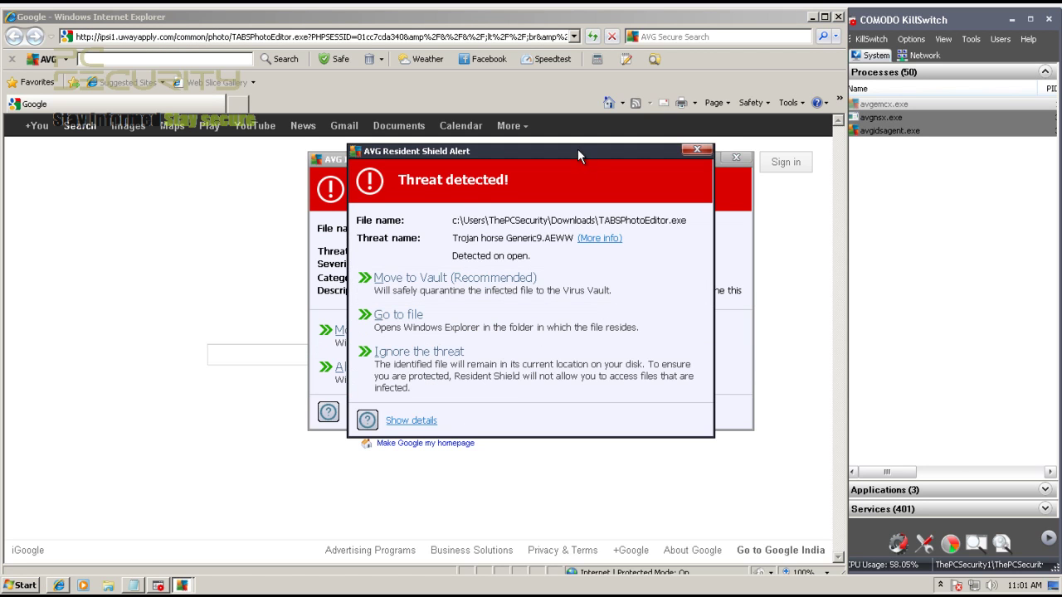
Separate the two AVG alerts and move the Generic9.AEWW trojan to the Virus Vault.
{"action": "left_click_drag", "start_coordinate": [578, 155], "coordinate": [823, 161]}
{"action": "left_click_drag", "start_coordinate": [417, 157], "coordinate": [274, 154]}
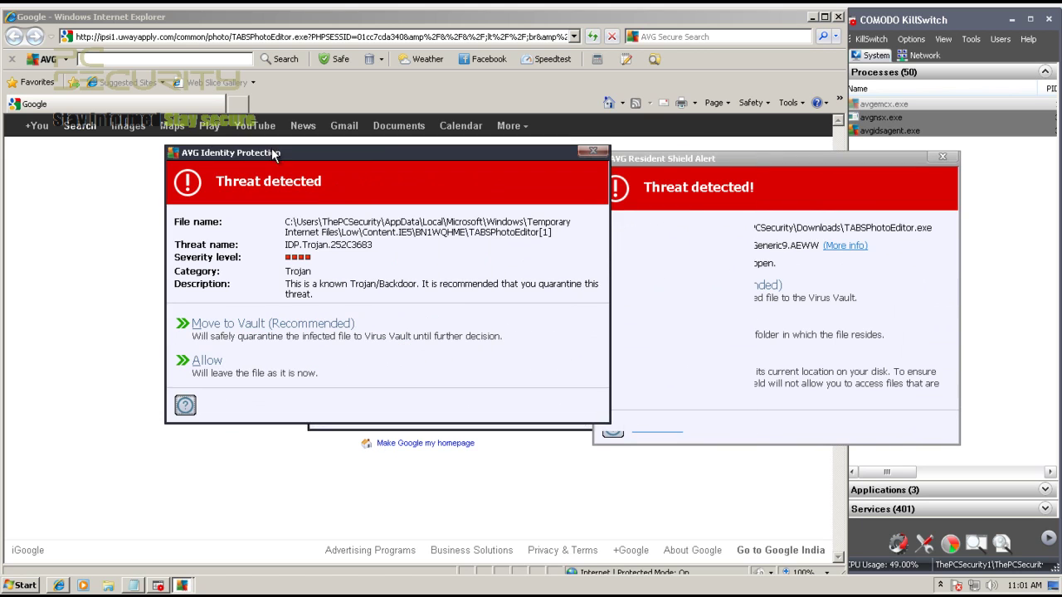
{"action": "left_click", "coordinate": [724, 162]}
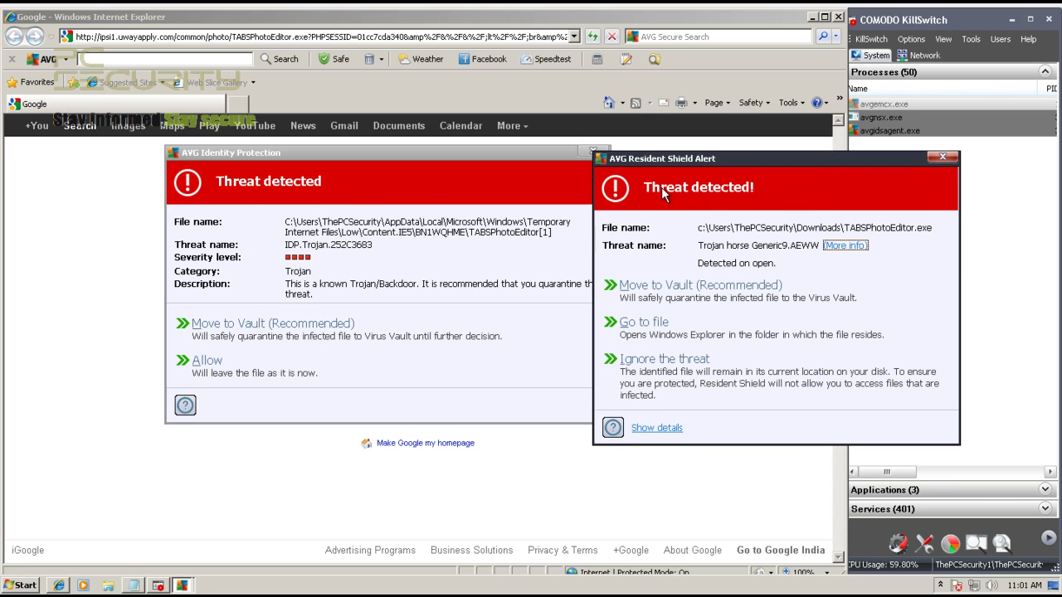
{"action": "left_click", "coordinate": [370, 174]}
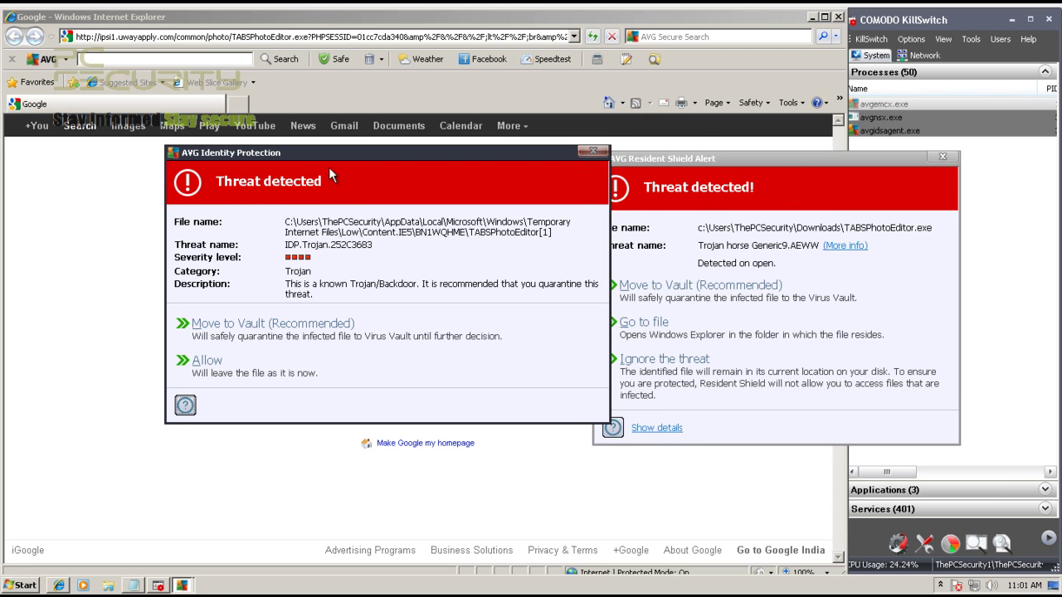
{"action": "left_click", "coordinate": [816, 156]}
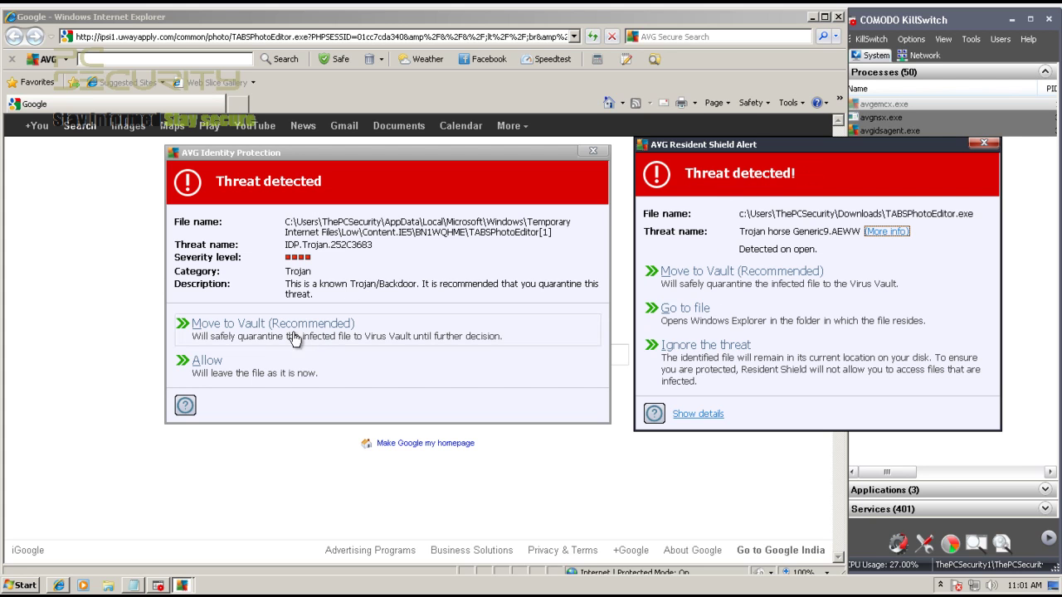
{"action": "left_click", "coordinate": [707, 278]}
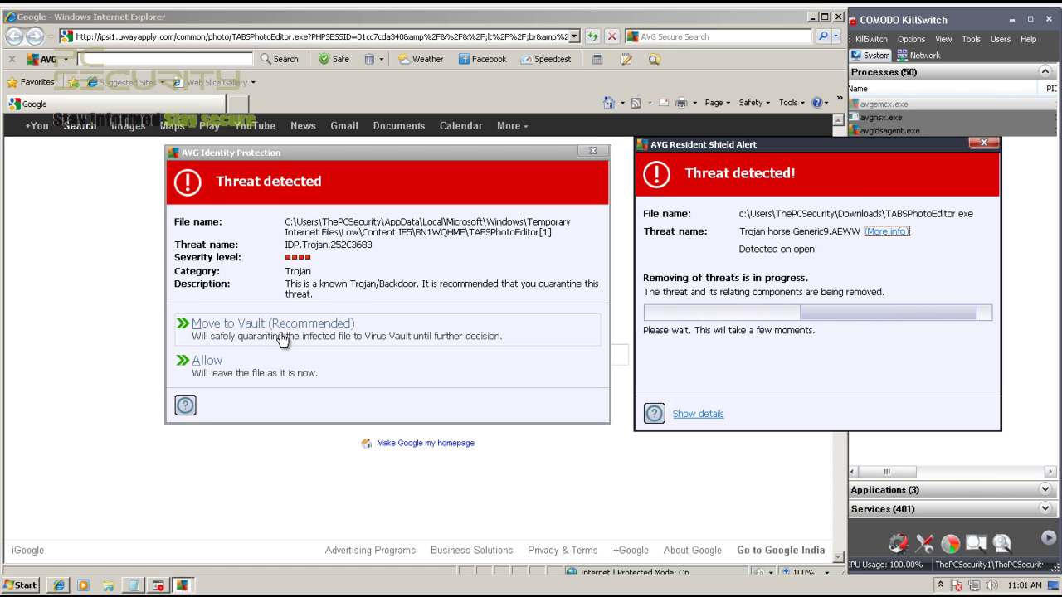
{"action": "left_click", "coordinate": [882, 415]}
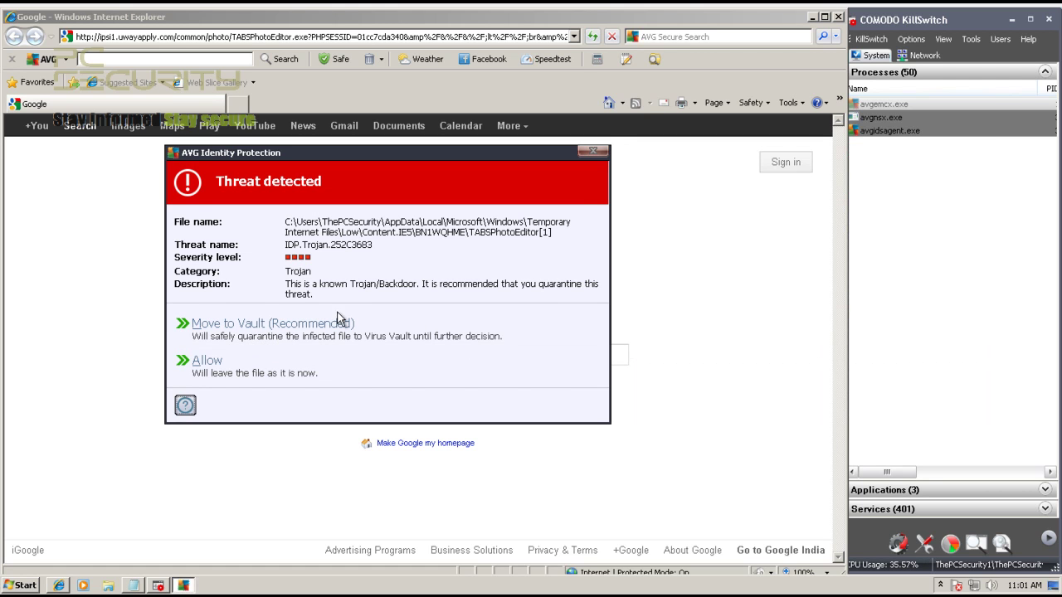
Vault the Identity Protection trojan, confirm saving open files, and dismiss the removal notices.
{"action": "left_click", "coordinate": [330, 323]}
{"action": "left_click", "coordinate": [386, 308]}
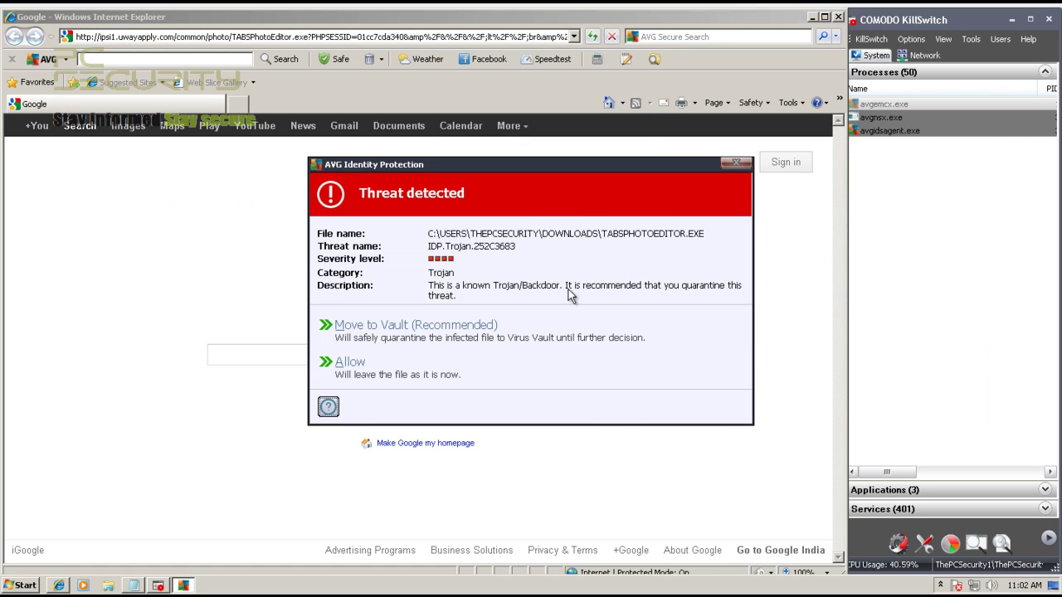
{"action": "left_click", "coordinate": [484, 338]}
{"action": "left_click", "coordinate": [539, 311]}
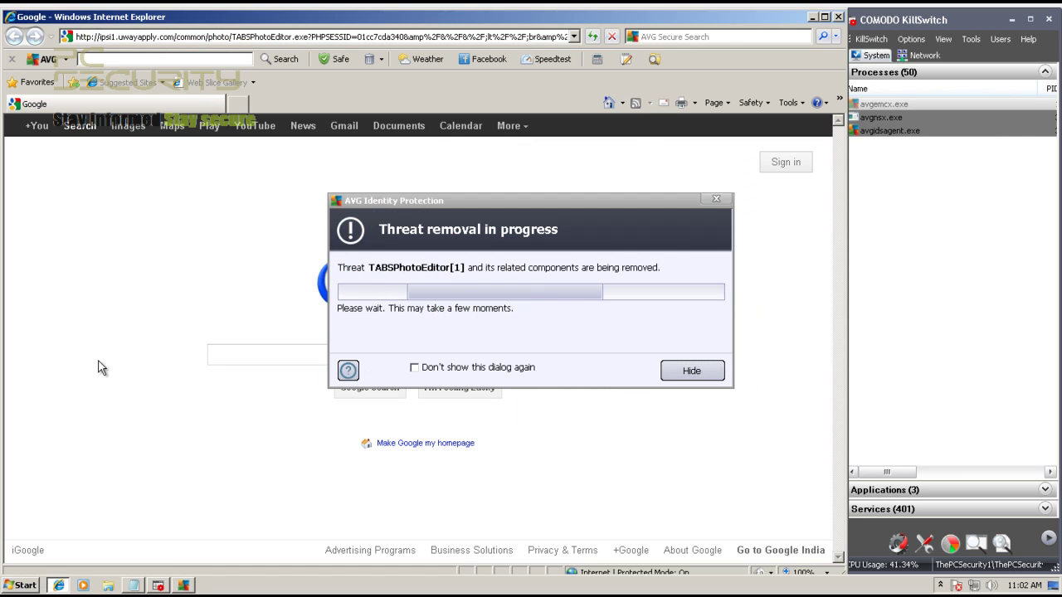
{"action": "left_click", "coordinate": [685, 373]}
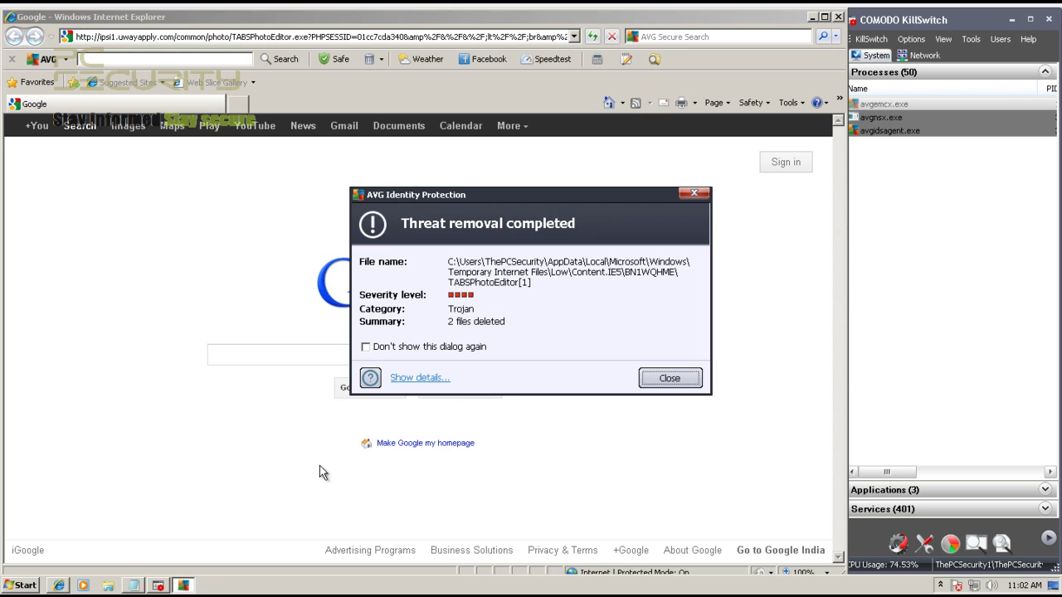
{"action": "left_click", "coordinate": [667, 378]}
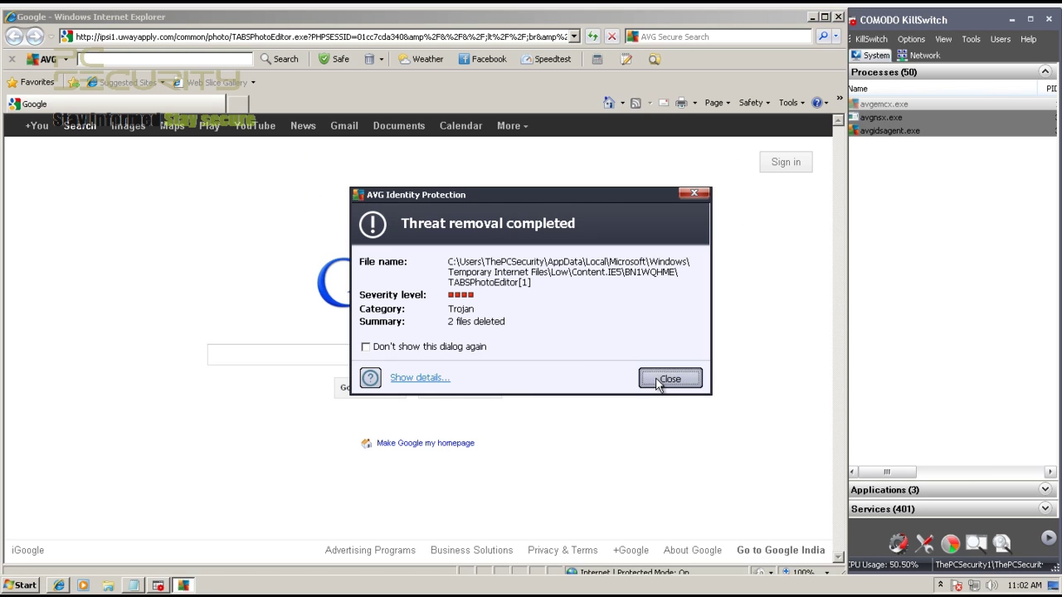
Copy the multsetup.com link from Notepad and load it in Internet Explorer.
{"action": "left_click", "coordinate": [134, 585]}
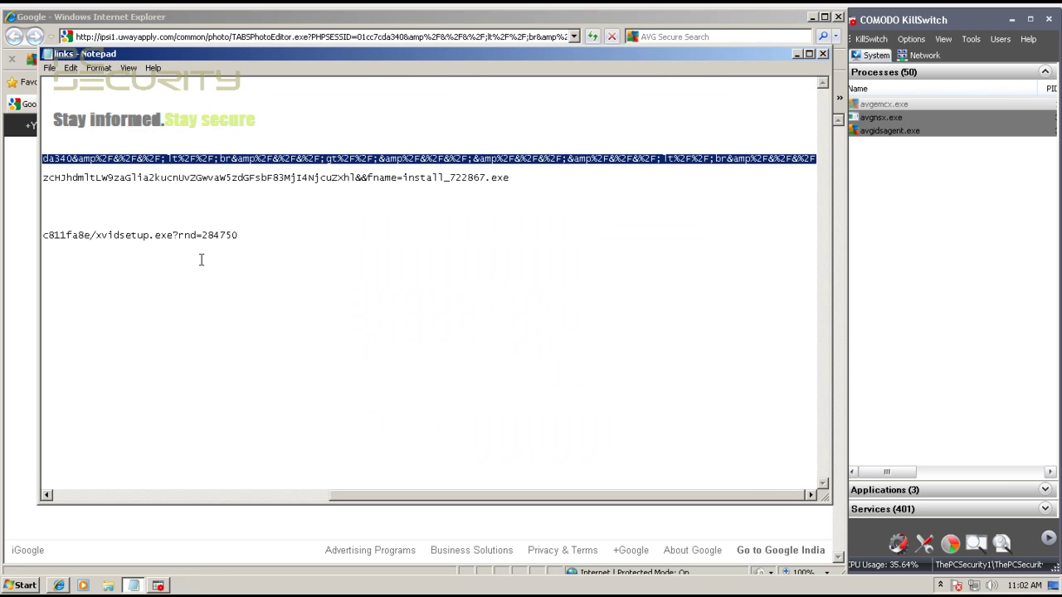
{"action": "left_click", "coordinate": [45, 178], "text": "shift"}
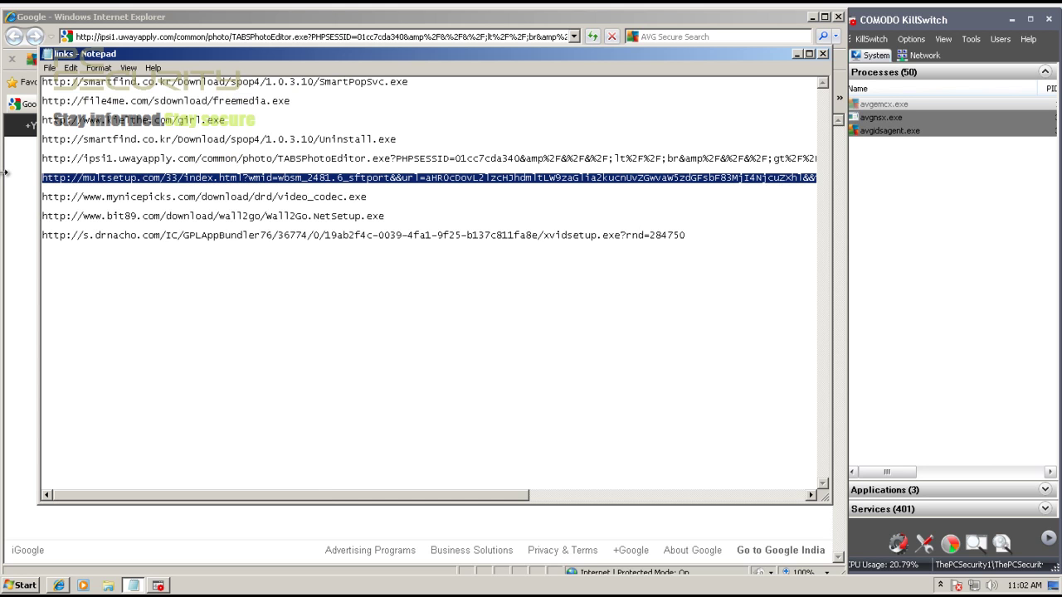
{"action": "left_click", "coordinate": [32, 108]}
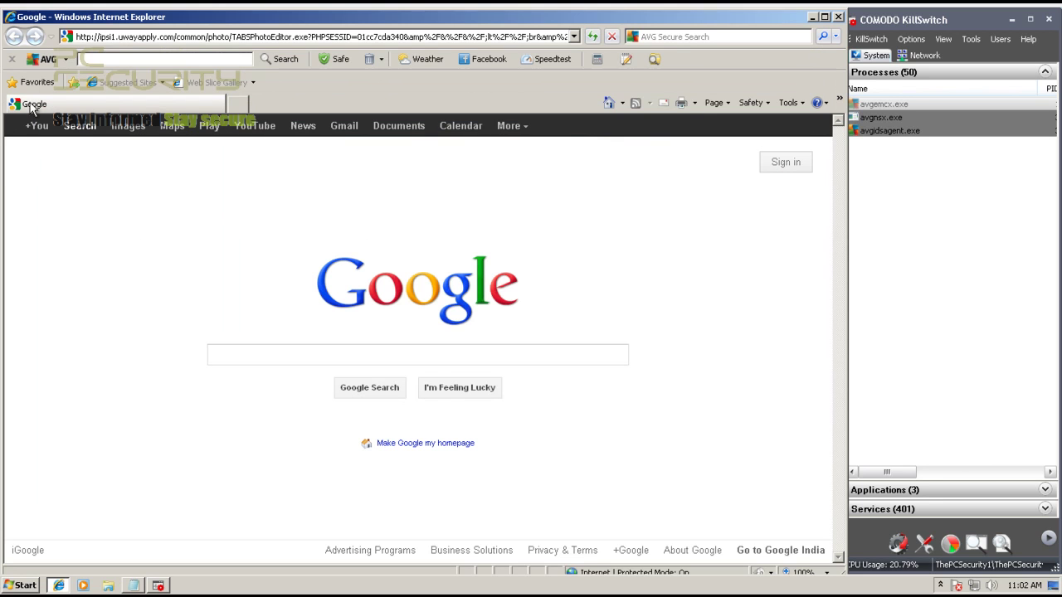
{"action": "left_click", "coordinate": [130, 39]}
{"action": "key", "text": "ctrl+v"}
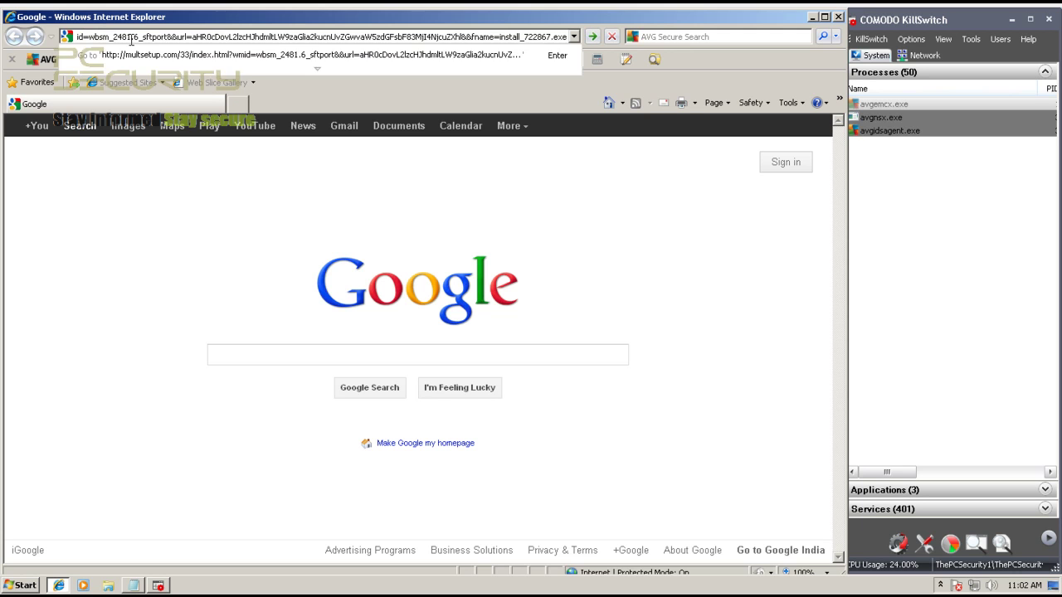
{"action": "key", "text": "Return"}
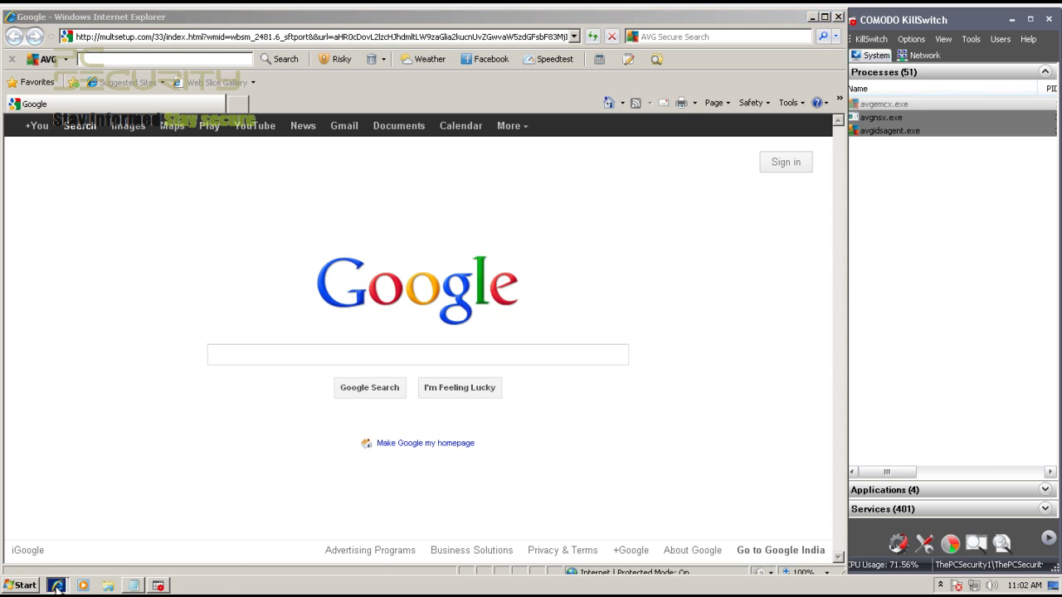
Run the index.html download and quarantine the Downloader.Delf.FSI trojan to the vault.
{"action": "left_click", "coordinate": [107, 559]}
{"action": "left_click", "coordinate": [507, 307]}
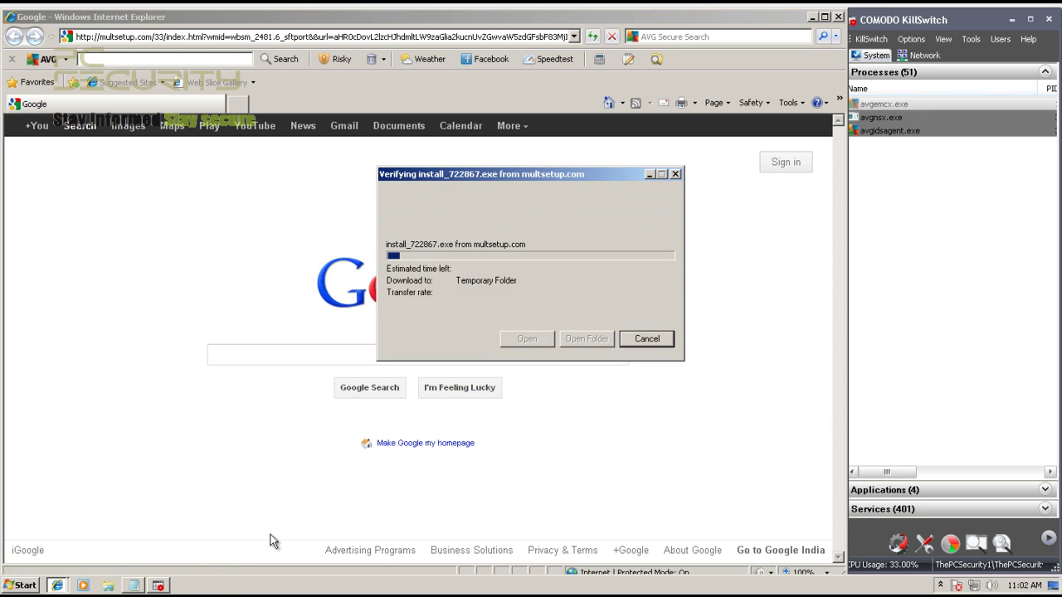
{"action": "mouse_move", "coordinate": [135, 585]}
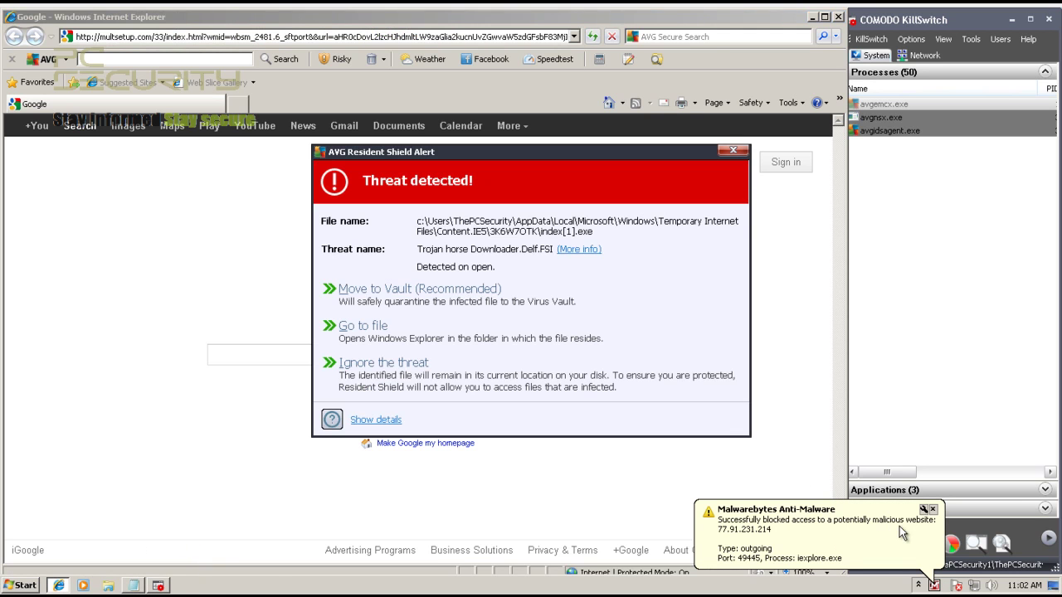
{"action": "left_click", "coordinate": [941, 586]}
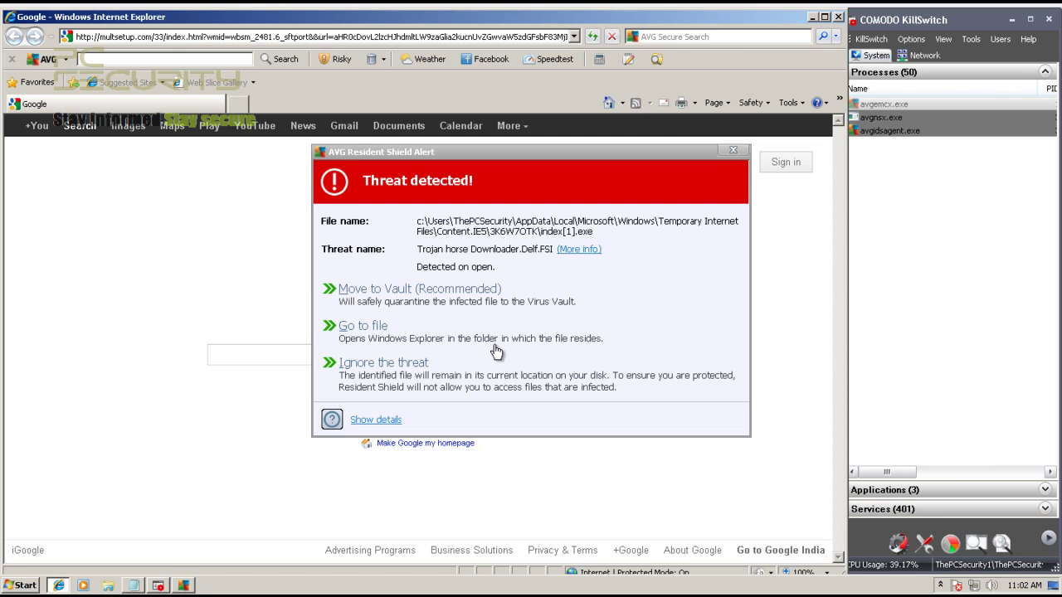
{"action": "left_click", "coordinate": [425, 292]}
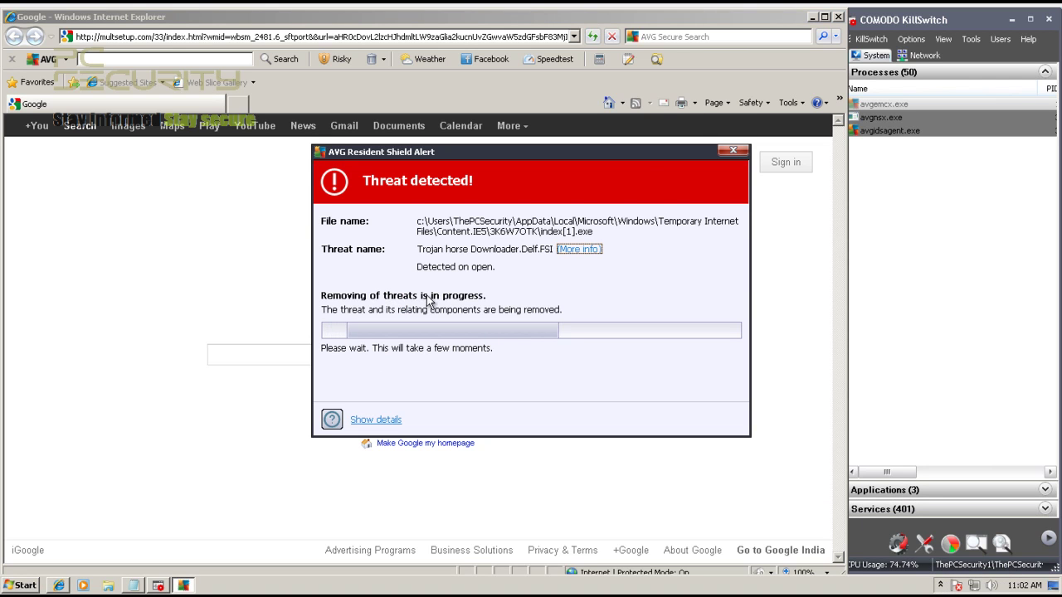
Copy the mynicepicks link from Notepad, close the AVG alert, and return to the browser.
{"action": "left_click", "coordinate": [133, 586]}
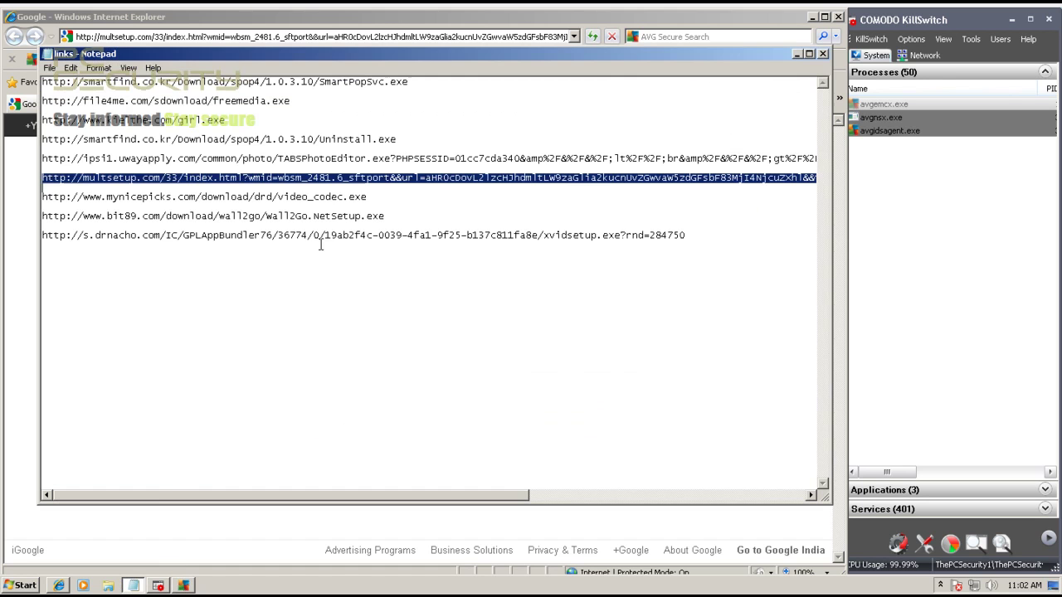
{"action": "left_click", "coordinate": [342, 193]}
{"action": "double_click", "coordinate": [342, 197]}
{"action": "key", "text": "ctrl+c"}
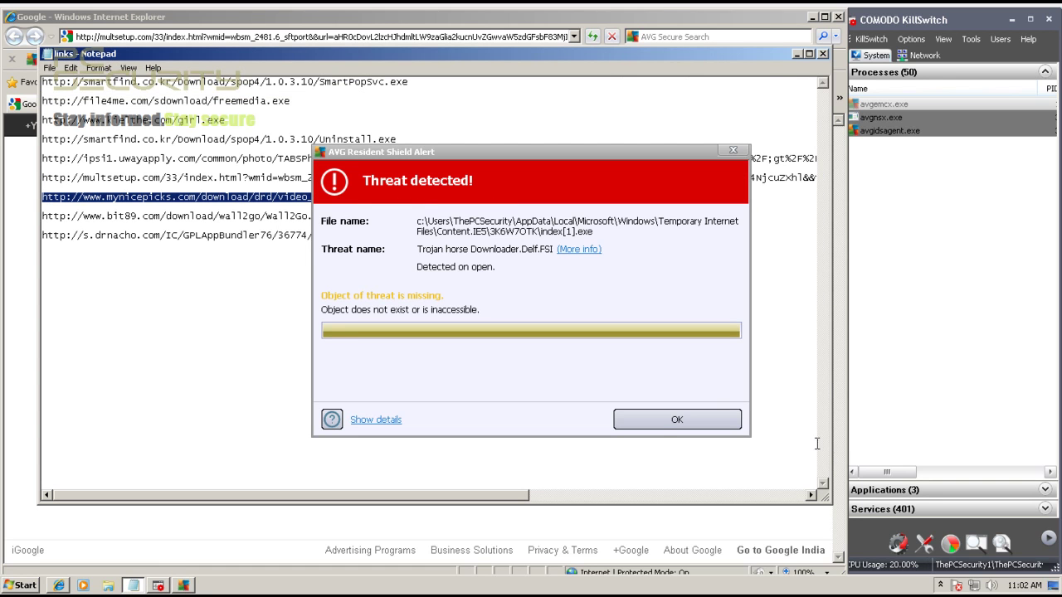
{"action": "left_click", "coordinate": [670, 418]}
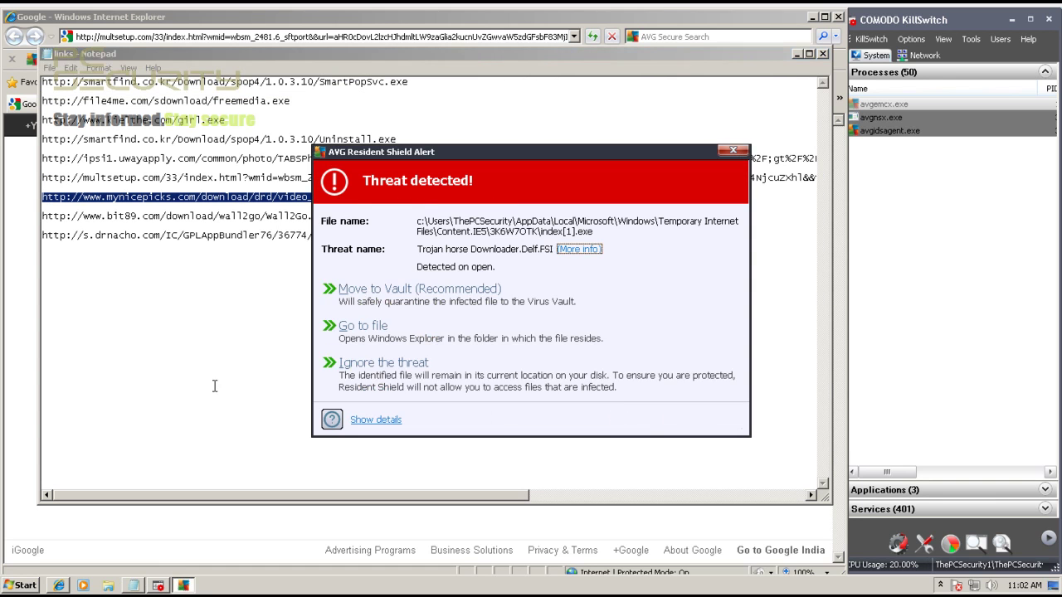
{"action": "left_click", "coordinate": [732, 150]}
{"action": "left_click", "coordinate": [25, 178]}
Load and run the mynicepicks video_codec.exe link, quarantining it as Adware.Bundler in Malwarebytes.
{"action": "left_click", "coordinate": [146, 36]}
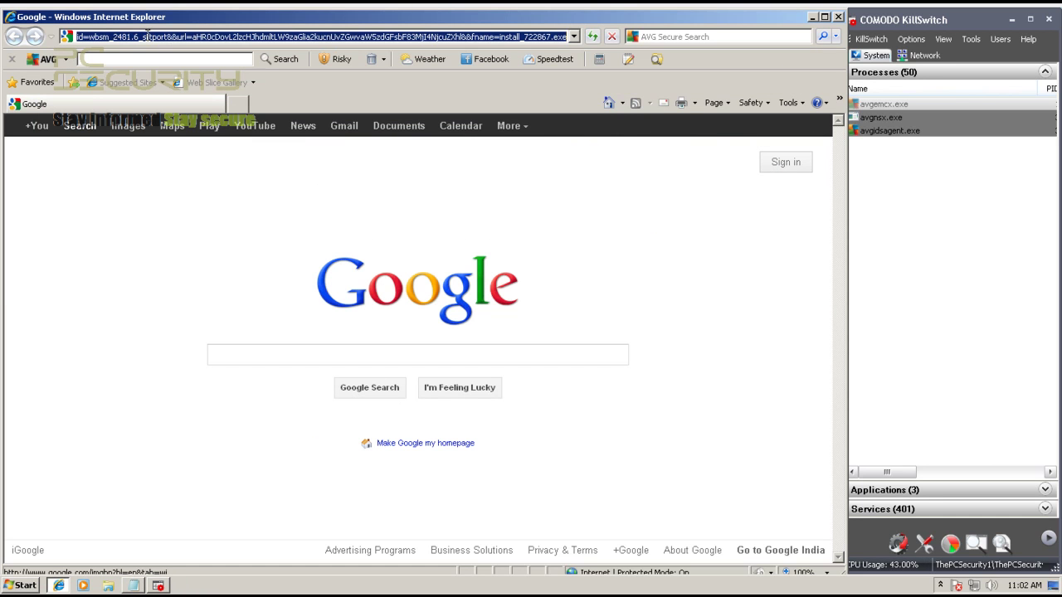
{"action": "key", "text": "ctrl+v"}
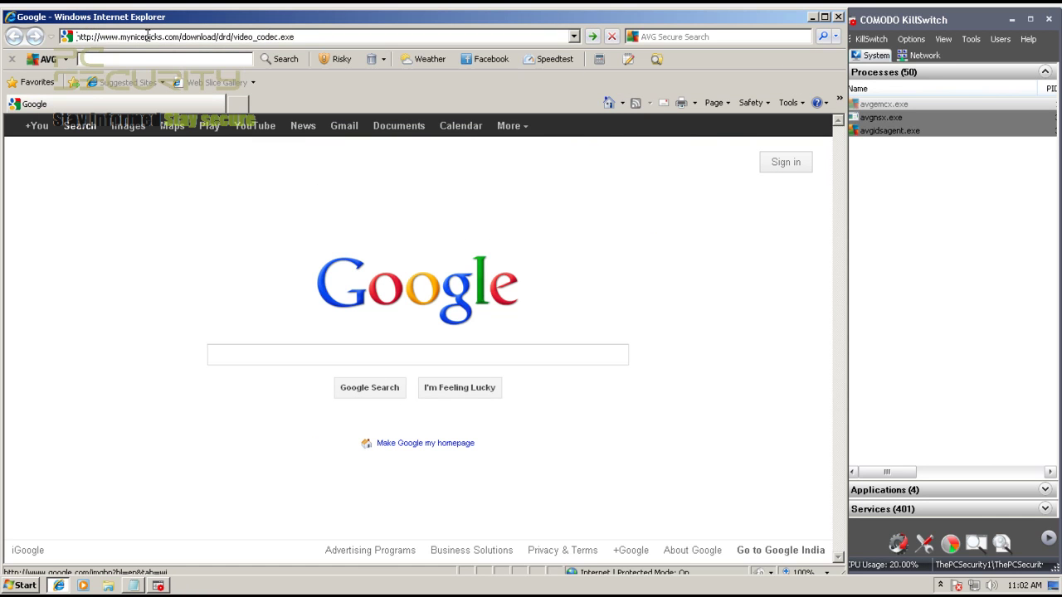
{"action": "key", "text": "Return"}
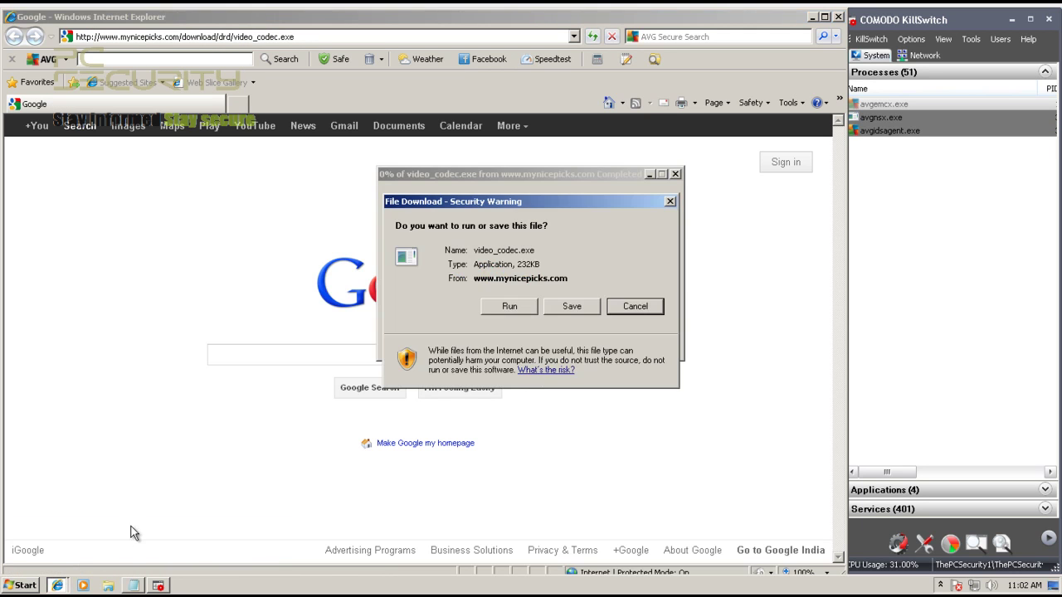
{"action": "left_click", "coordinate": [495, 310]}
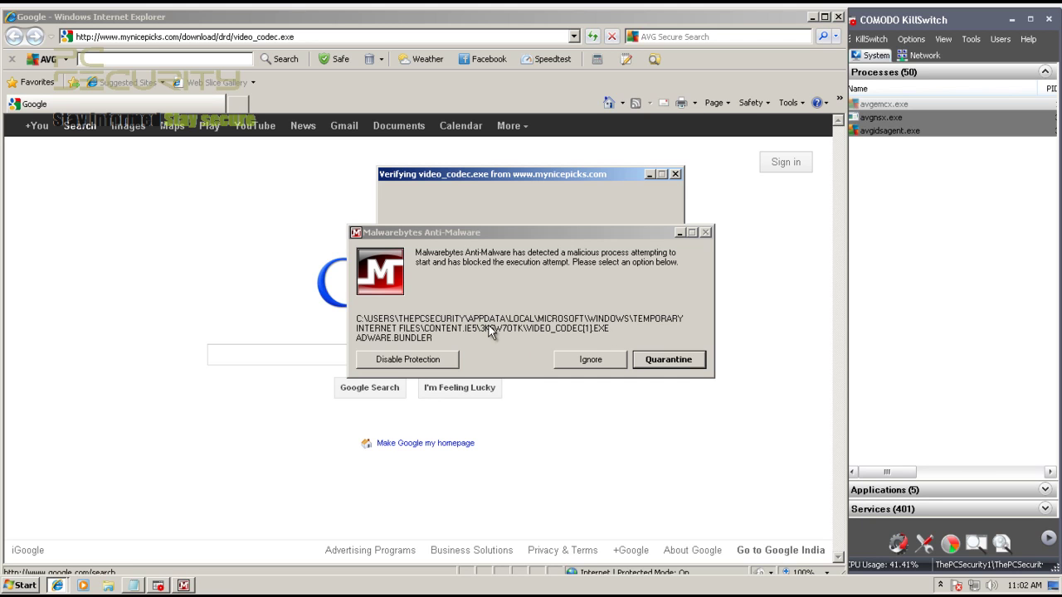
{"action": "left_click", "coordinate": [419, 235]}
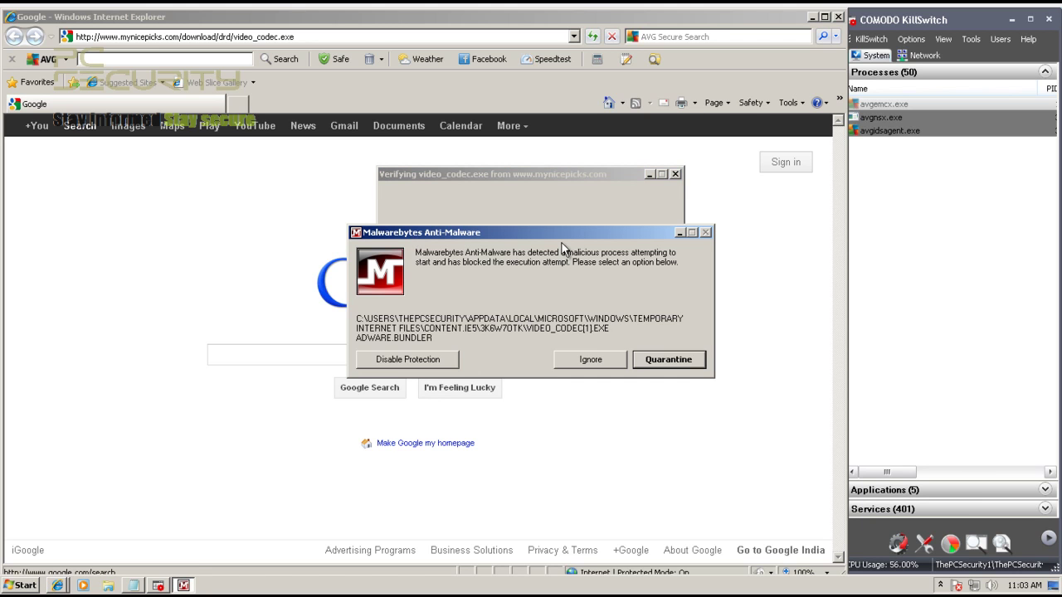
{"action": "left_click", "coordinate": [646, 363]}
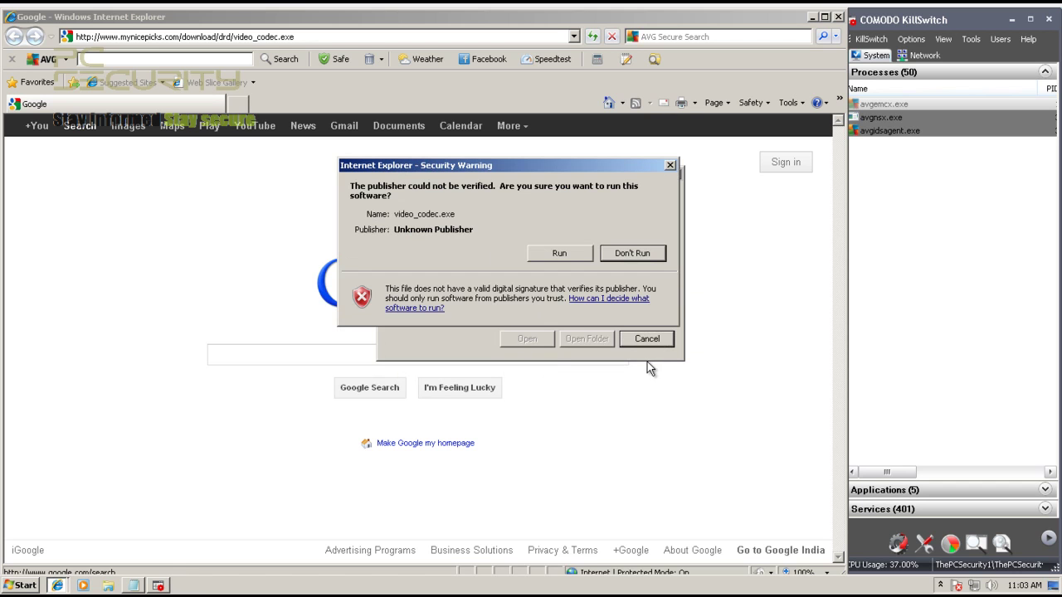
{"action": "left_click", "coordinate": [554, 253]}
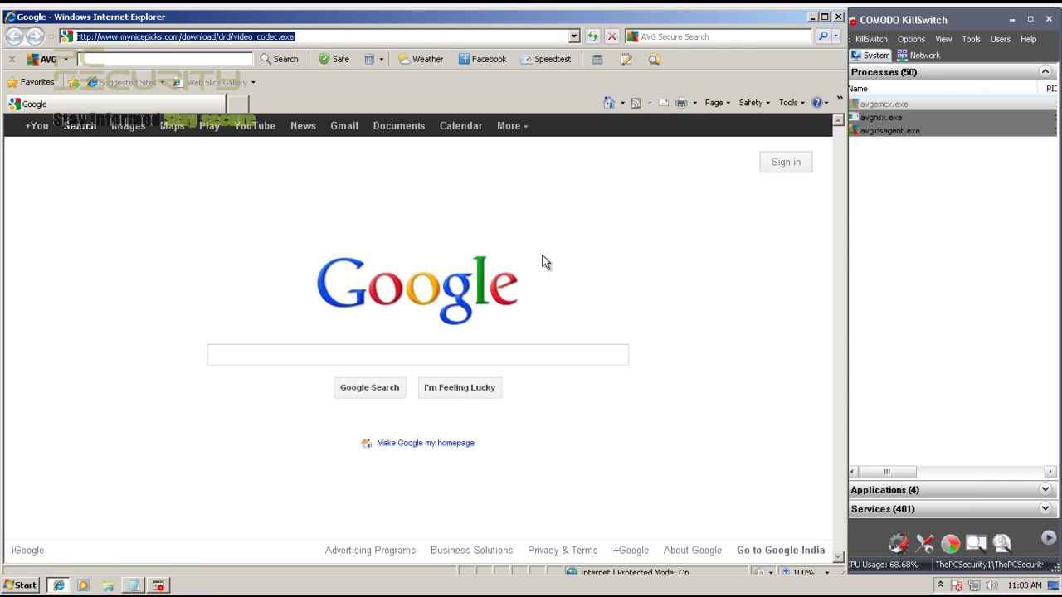
Copy the bit89 Wall2Go link from Notepad and load it in Internet Explorer.
{"action": "left_click", "coordinate": [136, 585]}
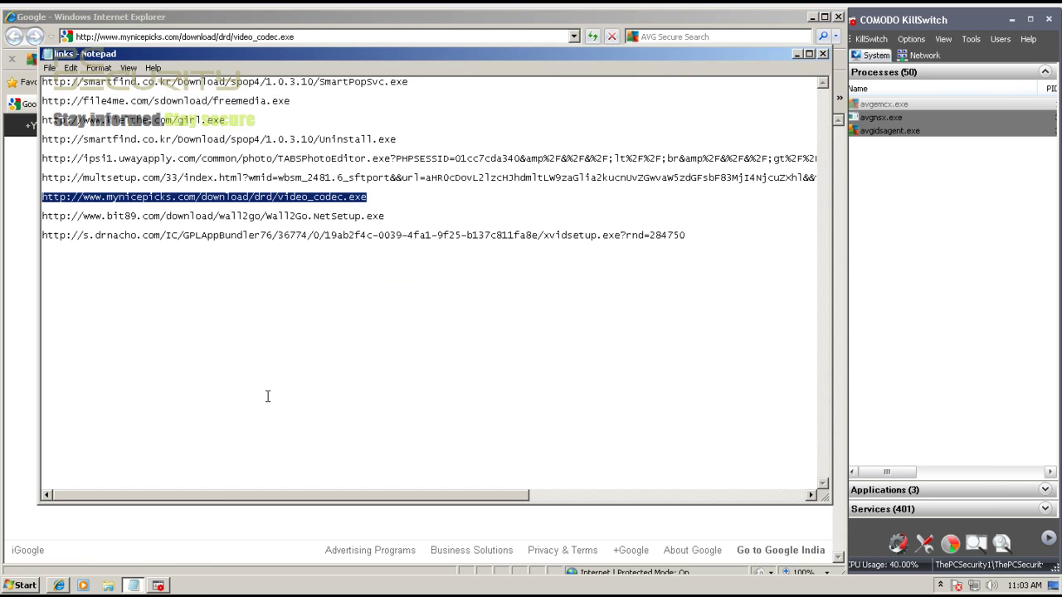
{"action": "double_click", "coordinate": [346, 218]}
{"action": "key", "text": "ctrl+c"}
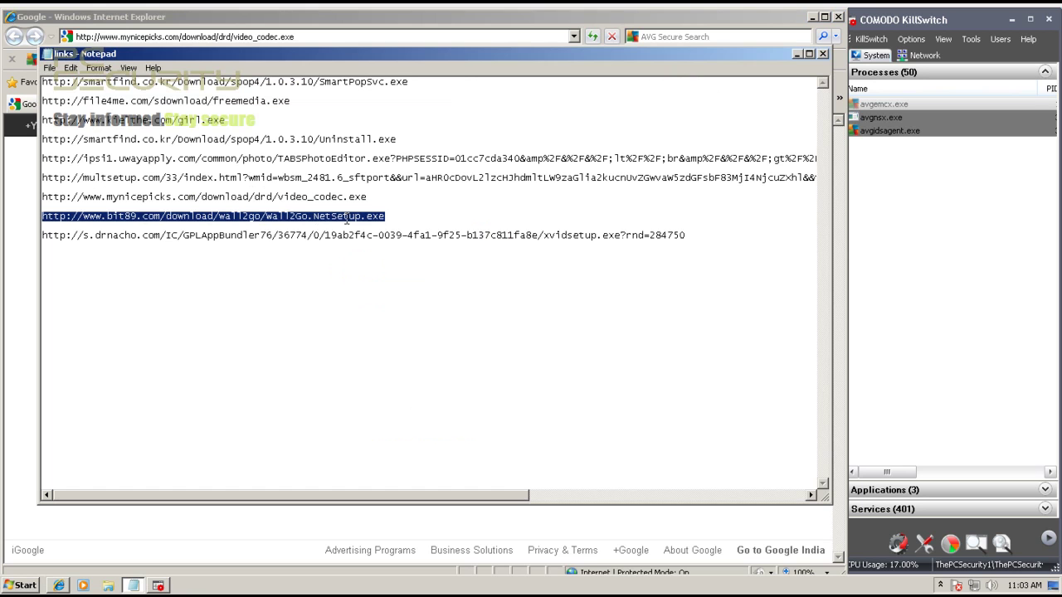
{"action": "left_click", "coordinate": [193, 15]}
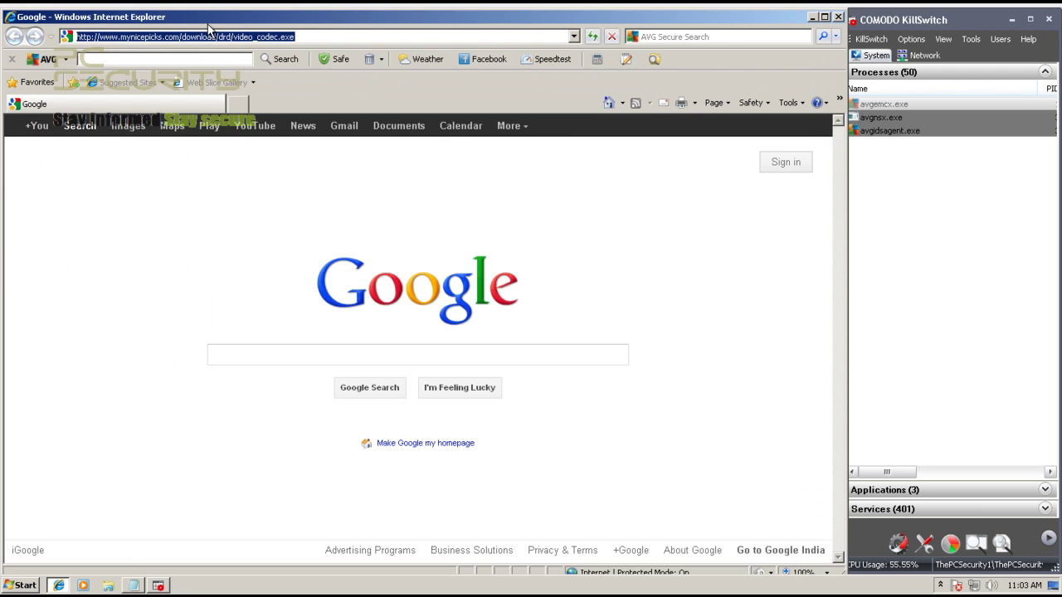
{"action": "key", "text": "ctrl+v"}
{"action": "key", "text": "Return"}
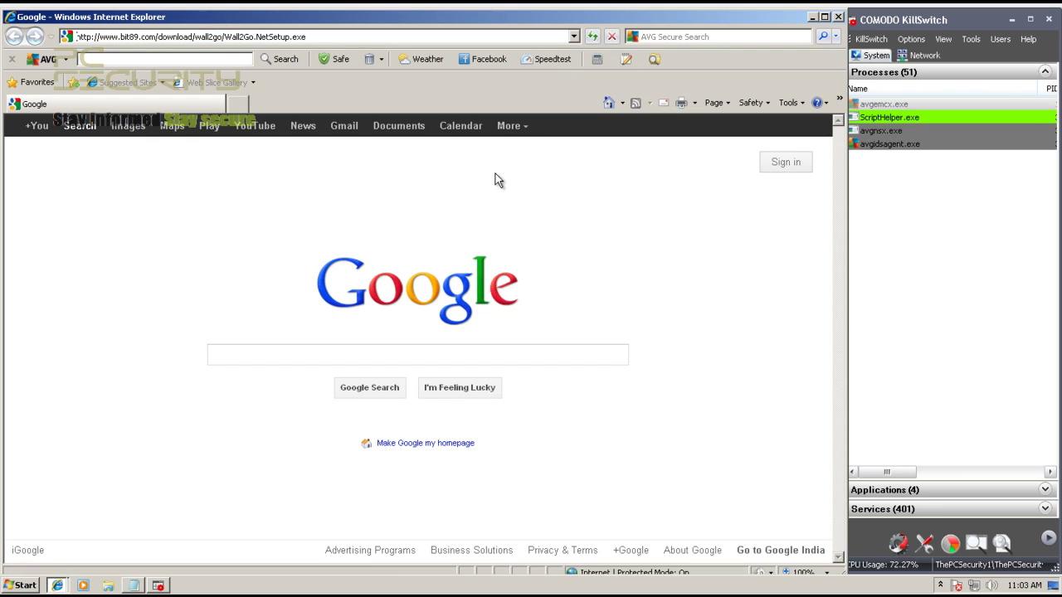
Run Wall2Go.NetSetup.exe with UAC approval, then copy the drnacho xvidsetup link from Notepad.
{"action": "mouse_move", "coordinate": [60, 585]}
{"action": "left_click", "coordinate": [68, 566]}
{"action": "left_click", "coordinate": [501, 302]}
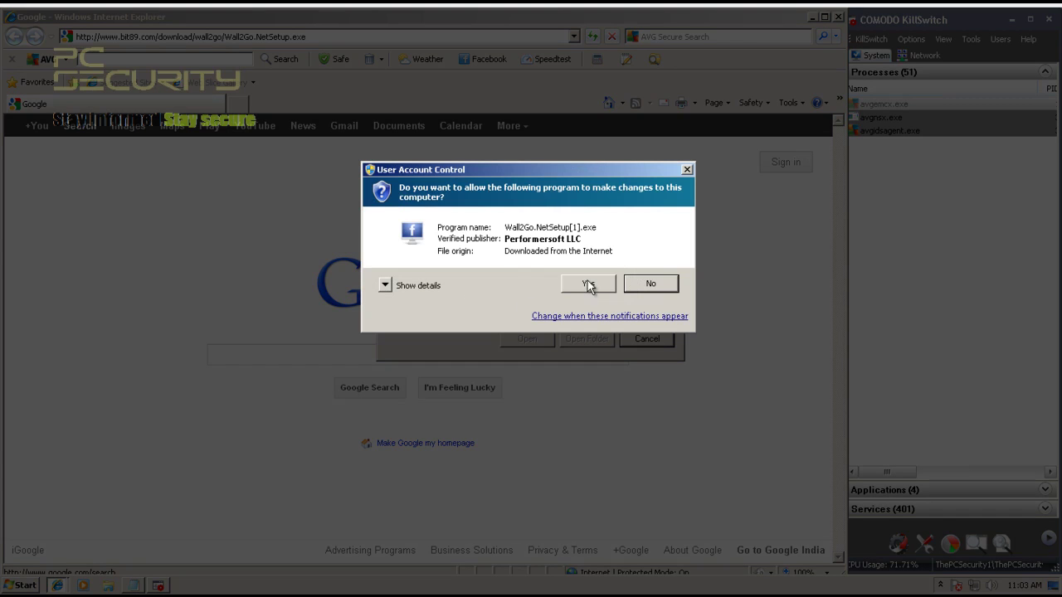
{"action": "left_click", "coordinate": [587, 286]}
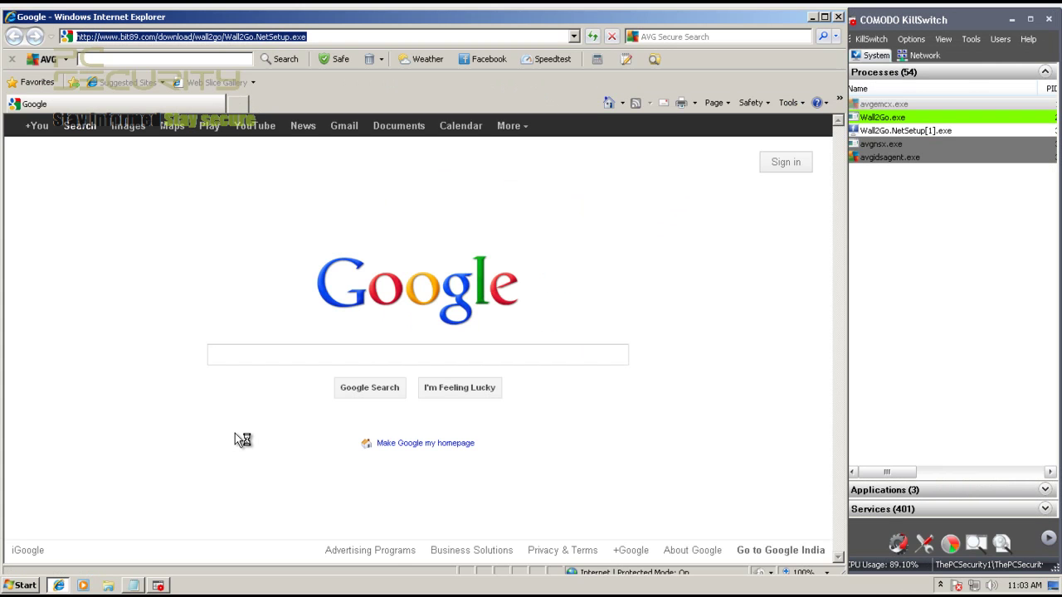
{"action": "left_click", "coordinate": [135, 586]}
{"action": "left_click_drag", "start_coordinate": [720, 235], "coordinate": [2, 237]}
{"action": "key", "text": "ctrl+c"}
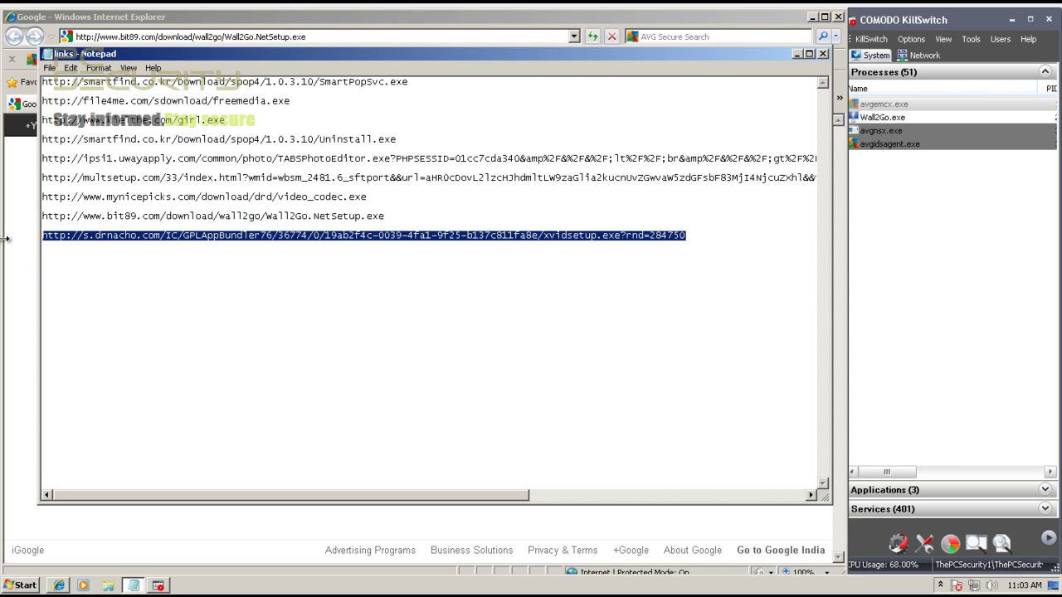
Load the s.drnacho.com xvidsetup.exe link in Internet Explorer.
{"action": "left_click", "coordinate": [3, 296]}
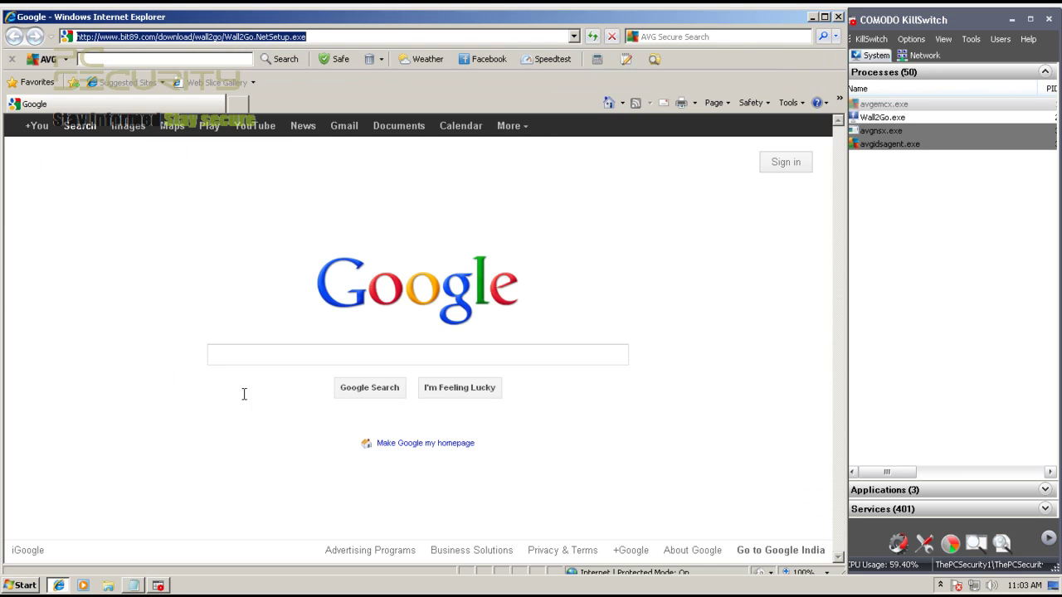
{"action": "left_click", "coordinate": [135, 585]}
{"action": "left_click", "coordinate": [138, 586]}
{"action": "key", "text": "ctrl+v"}
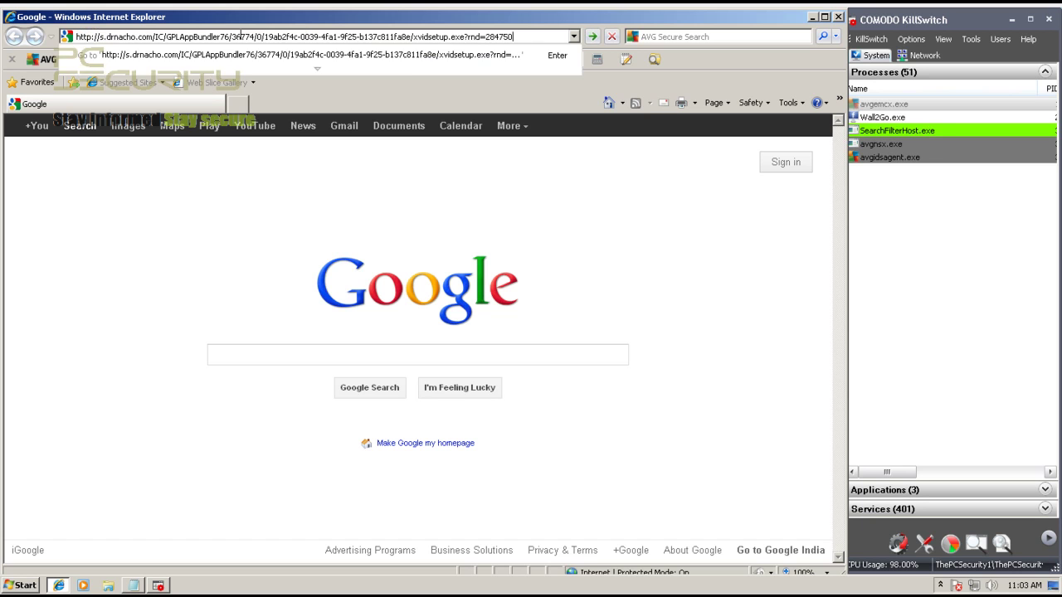
{"action": "key", "text": "Return"}
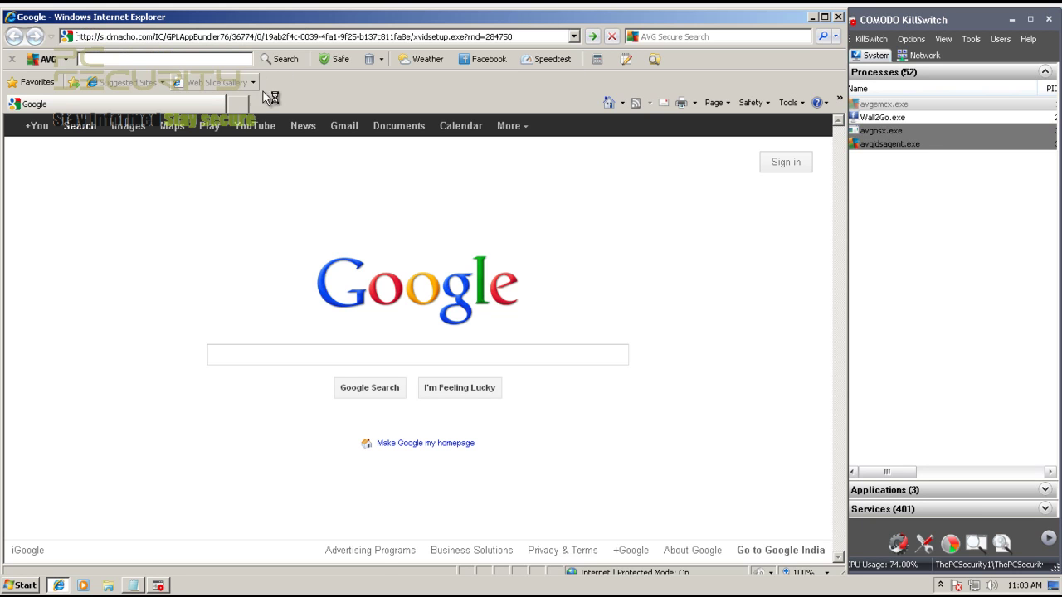
Check the KillSwitch process monitor and close the Wall2Go window.
{"action": "left_click", "coordinate": [871, 521]}
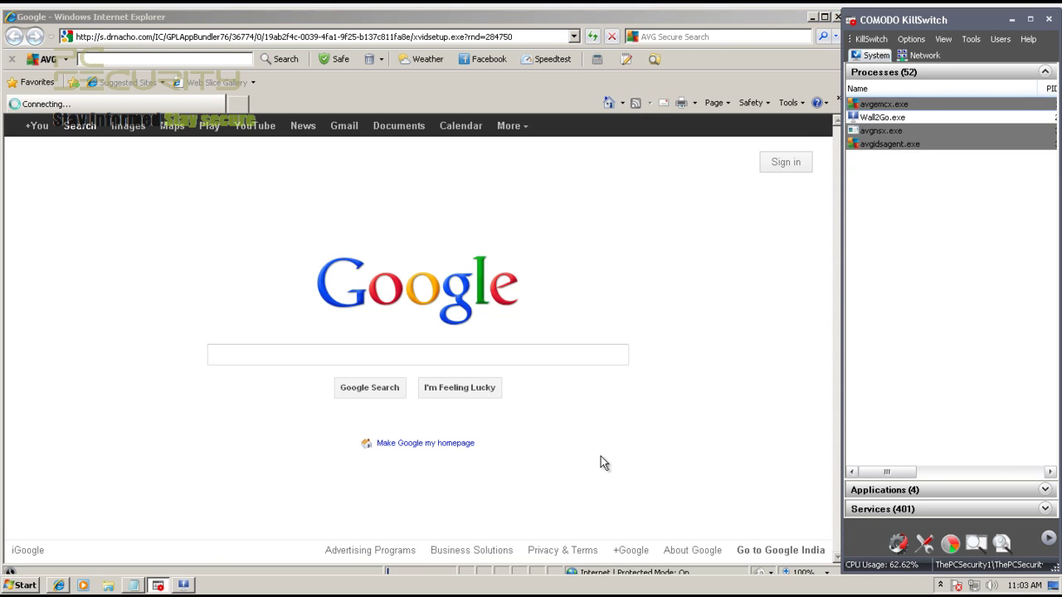
{"action": "left_click", "coordinate": [184, 586]}
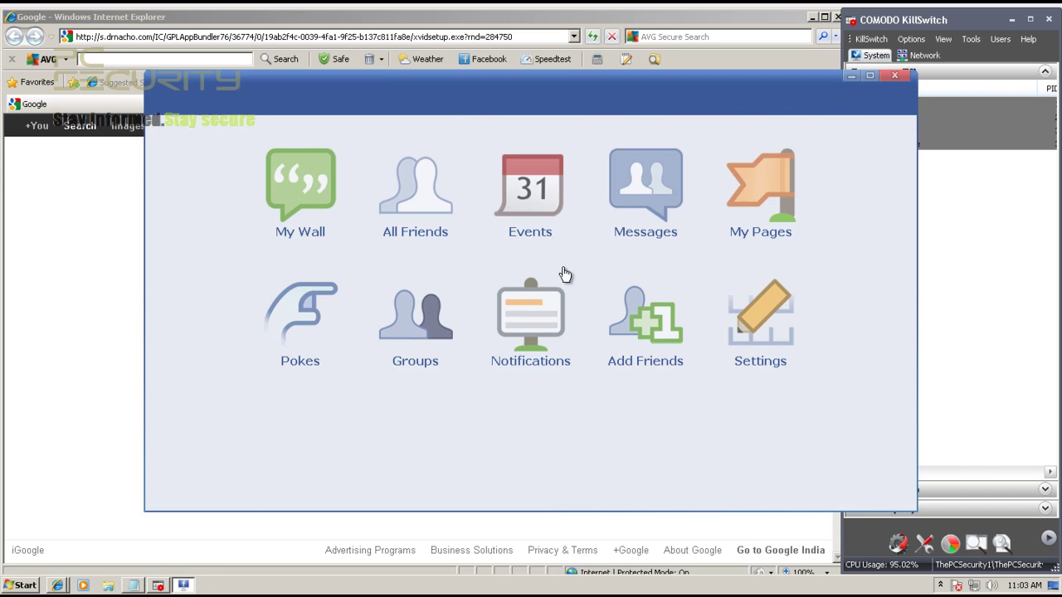
{"action": "left_click", "coordinate": [894, 76]}
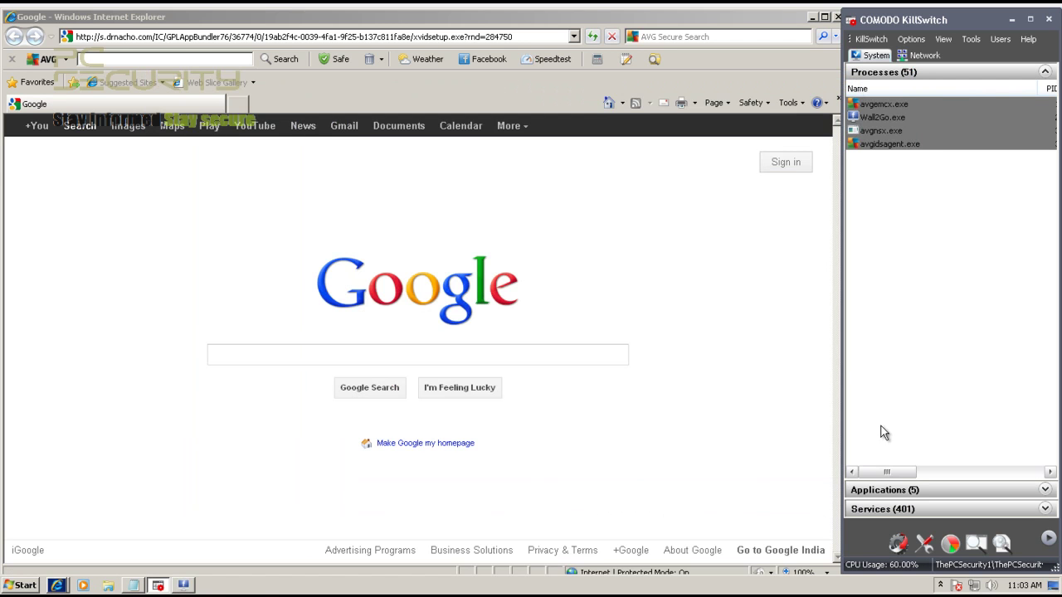
{"action": "left_click_drag", "start_coordinate": [889, 472], "coordinate": [834, 474]}
Save the xvidsetup download as xvidsetup.exe.
{"action": "left_click", "coordinate": [66, 585]}
{"action": "left_click", "coordinate": [90, 561]}
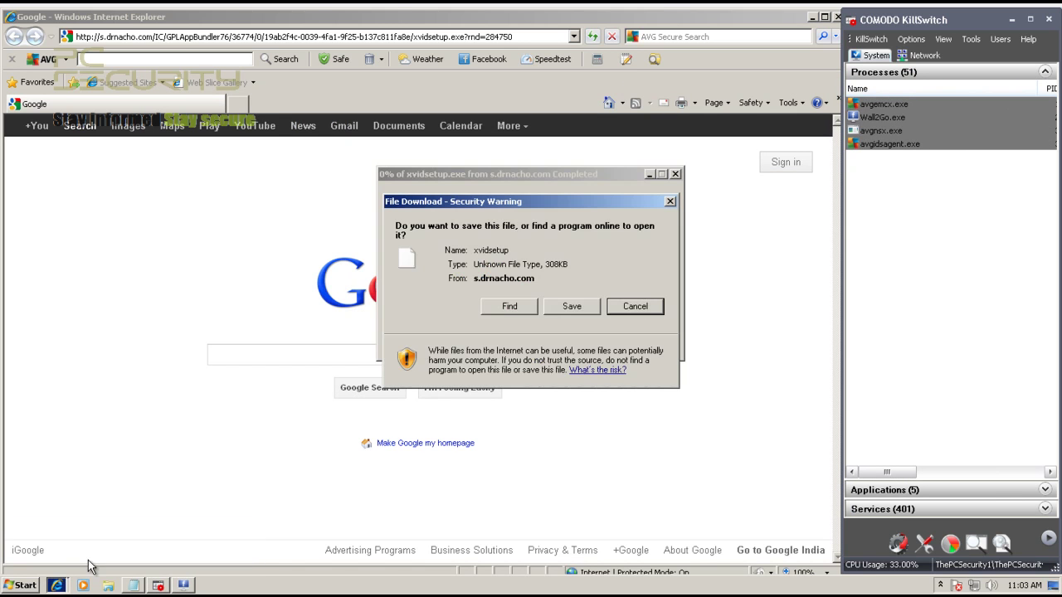
{"action": "left_click", "coordinate": [572, 306]}
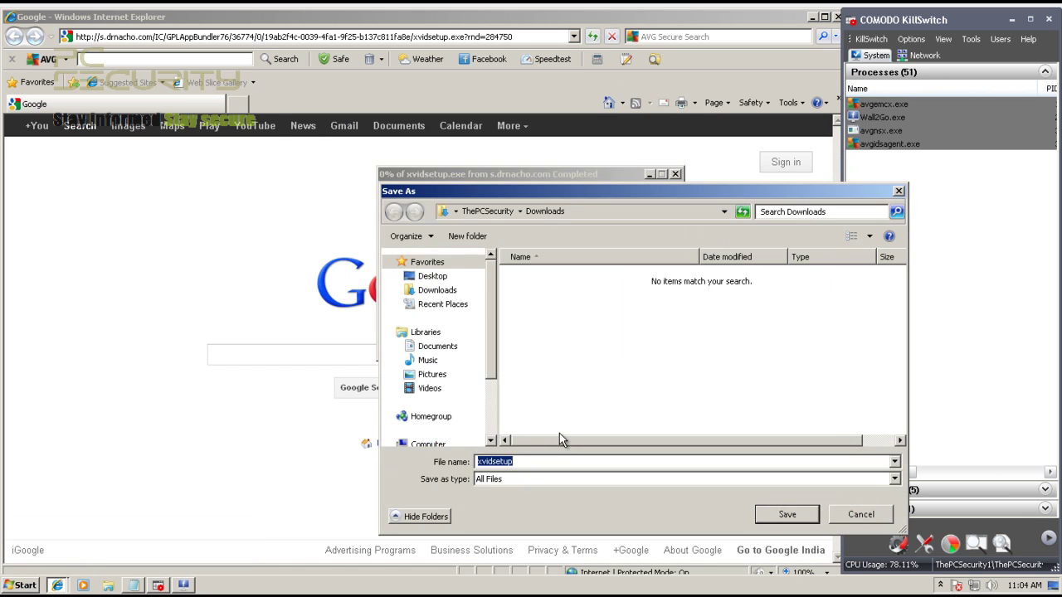
{"action": "key", "text": "End"}
{"action": "type", "text": ".exe"}
{"action": "key", "text": "Return"}
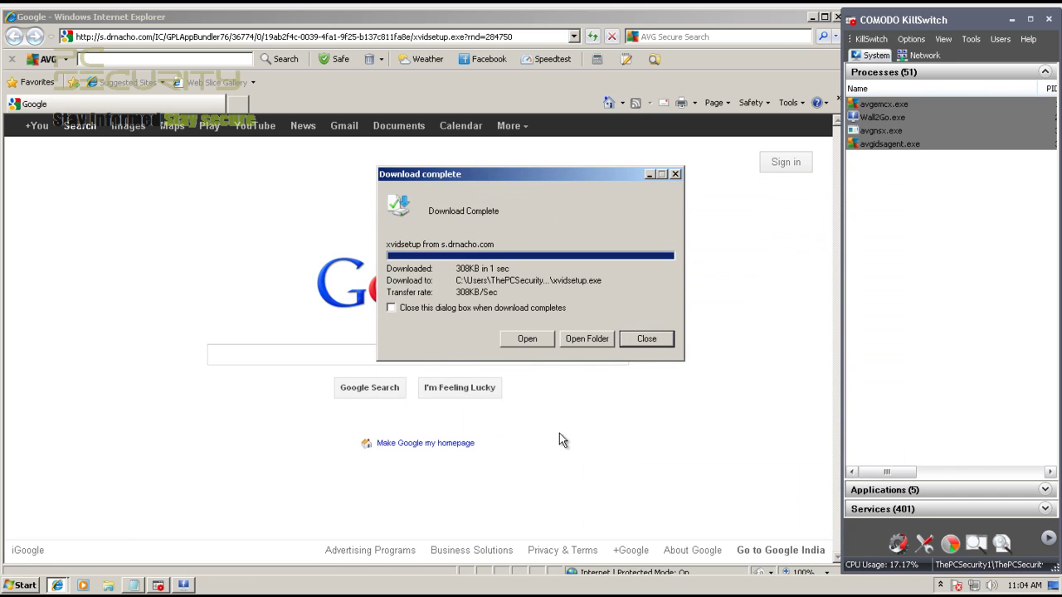
Run xvidsetup.exe, quarantine it as Adware.Agent in Malwarebytes, and approve the run warning.
{"action": "left_click", "coordinate": [527, 340]}
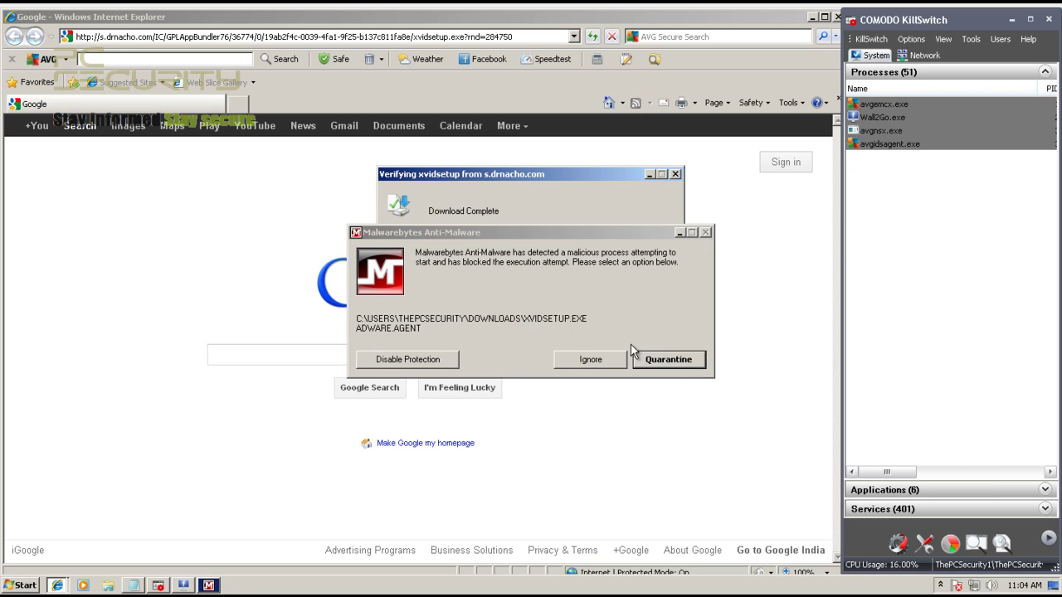
{"action": "left_click", "coordinate": [655, 359]}
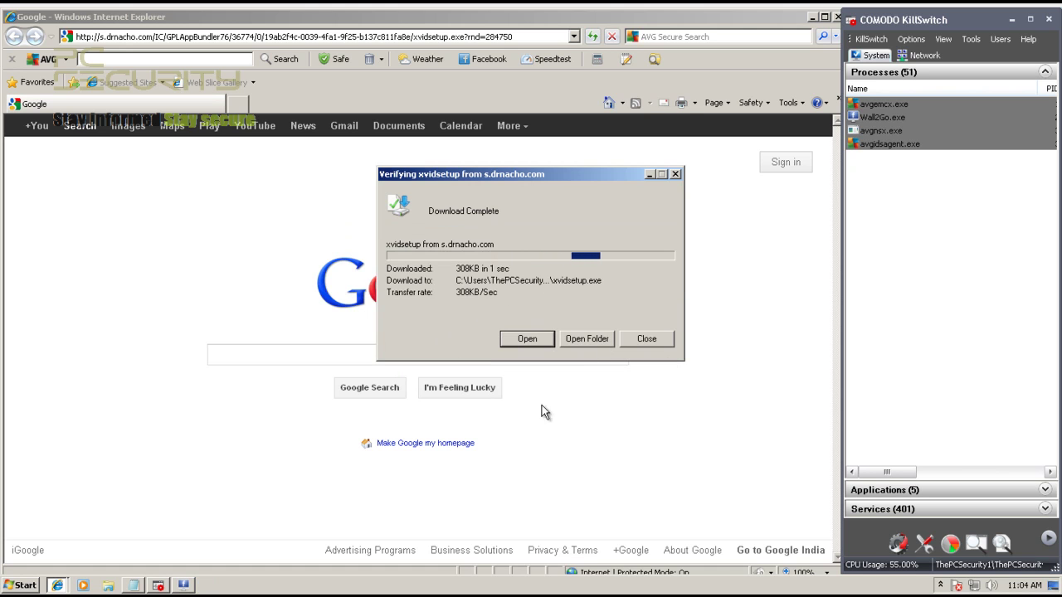
{"action": "left_click", "coordinate": [562, 226]}
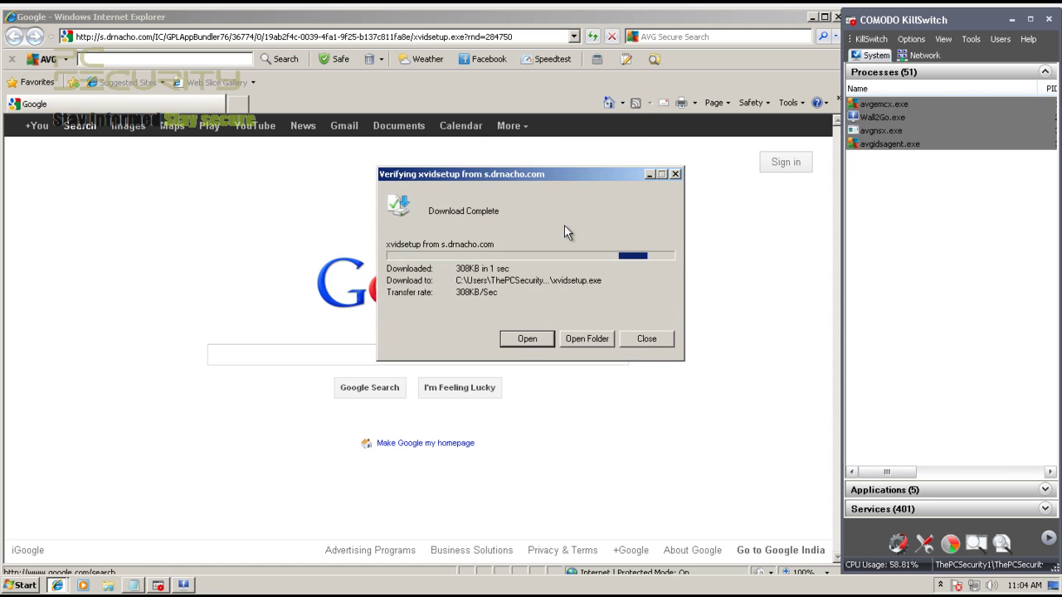
Close Internet Explorer and the KillSwitch process monitor.
{"action": "left_click", "coordinate": [837, 17]}
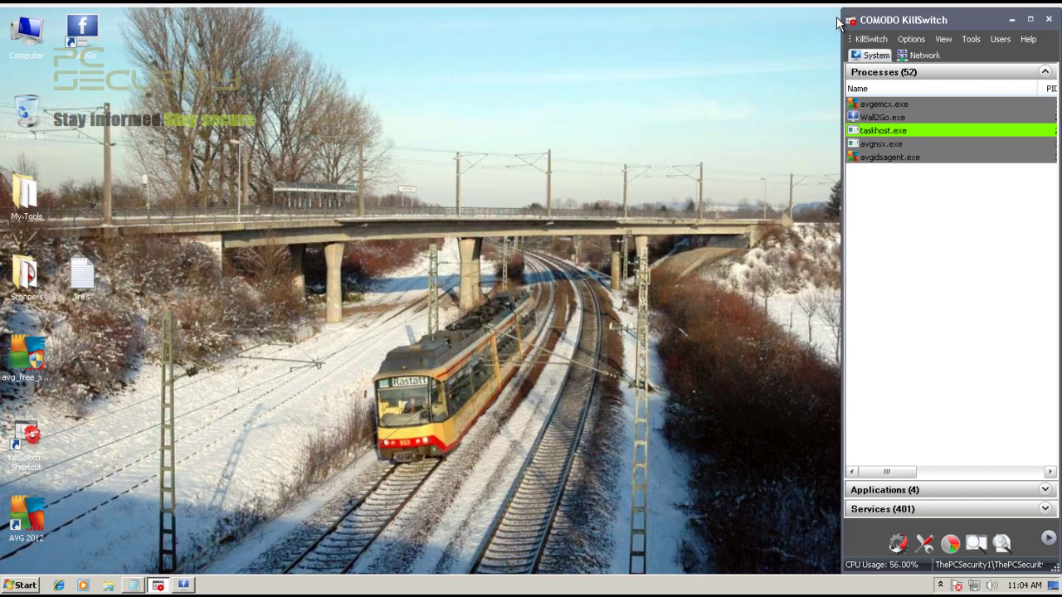
{"action": "left_click_drag", "start_coordinate": [967, 20], "coordinate": [697, 19]}
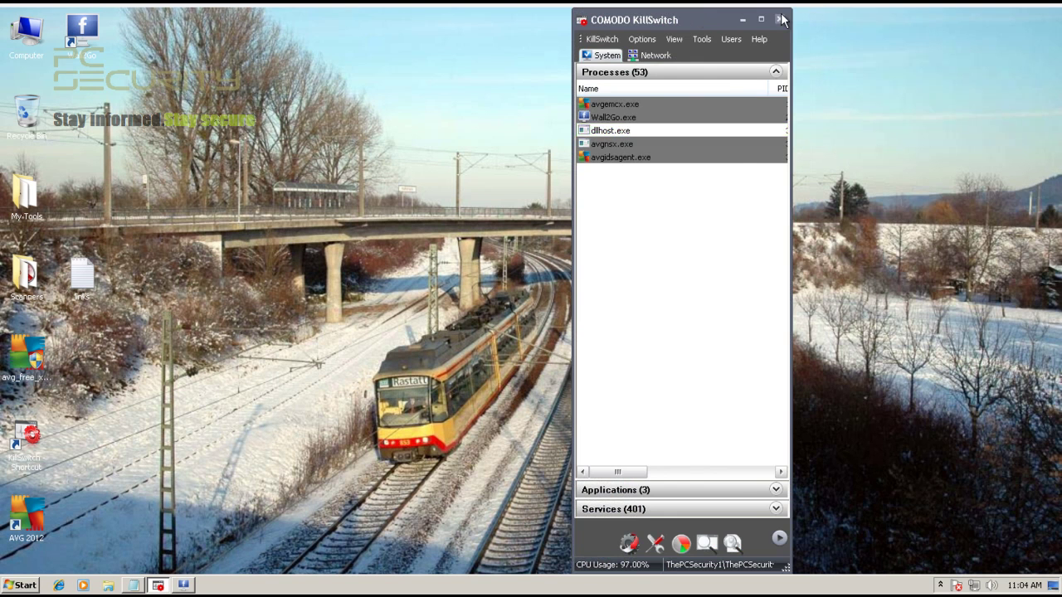
{"action": "left_click", "coordinate": [779, 19]}
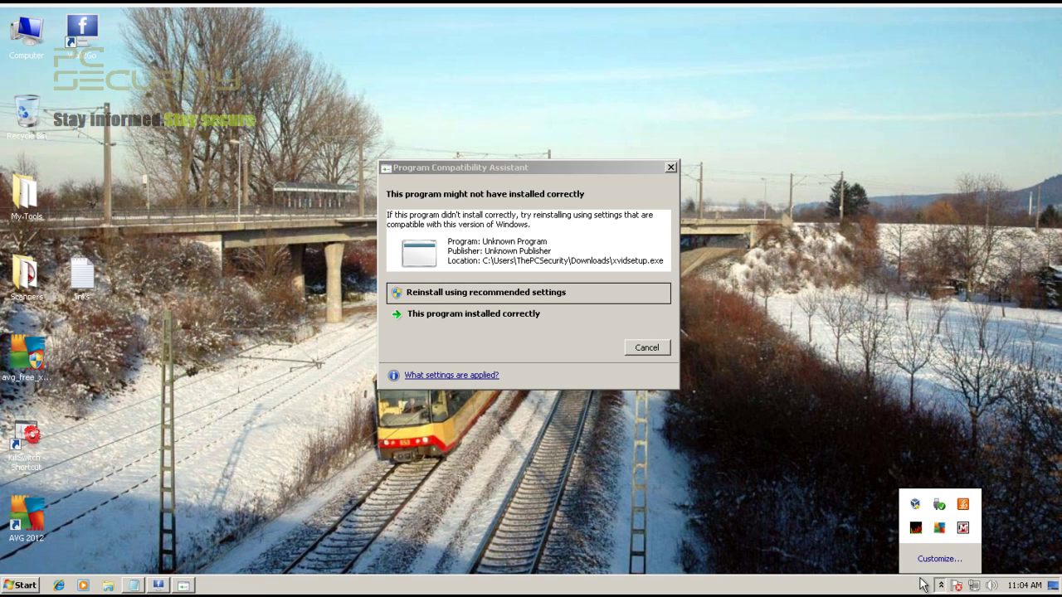
Cancel the compatibility prompt, launch Wall2Go, and close the crashed Cleaning Essentials.
{"action": "left_click", "coordinate": [646, 347]}
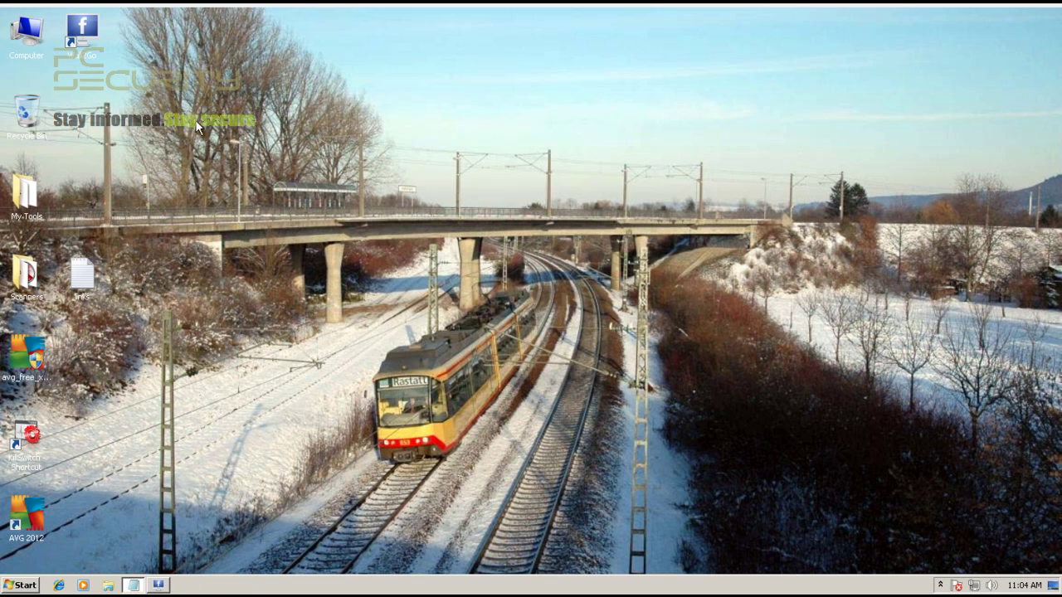
{"action": "double_click", "coordinate": [96, 35]}
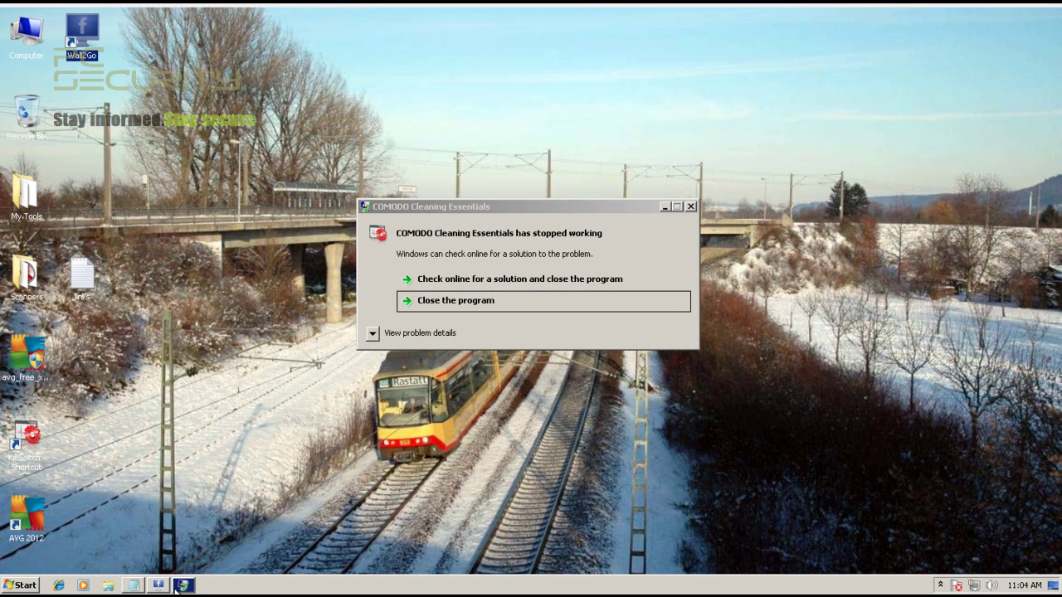
{"action": "left_click", "coordinate": [436, 301]}
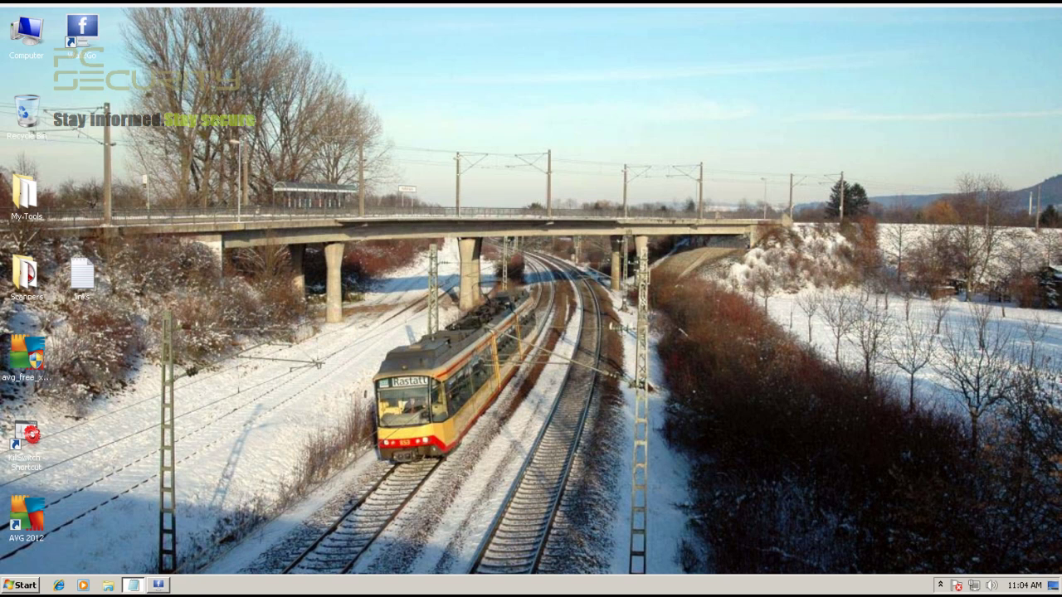
Show the Wall2Go Facebook app window, check the tray icons, then minimize it.
{"action": "left_click", "coordinate": [158, 585]}
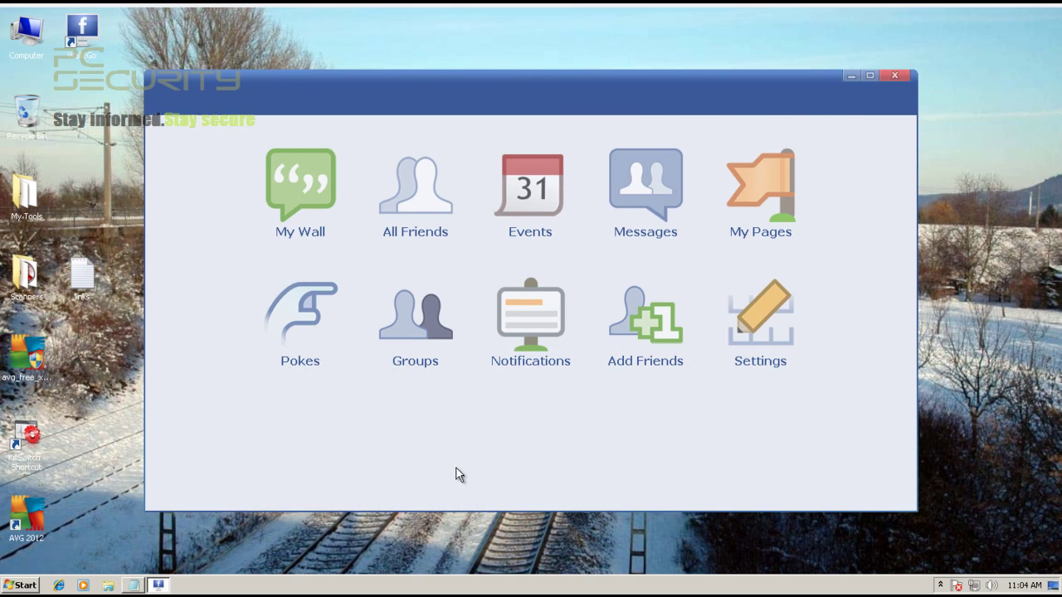
{"action": "left_click", "coordinate": [940, 586]}
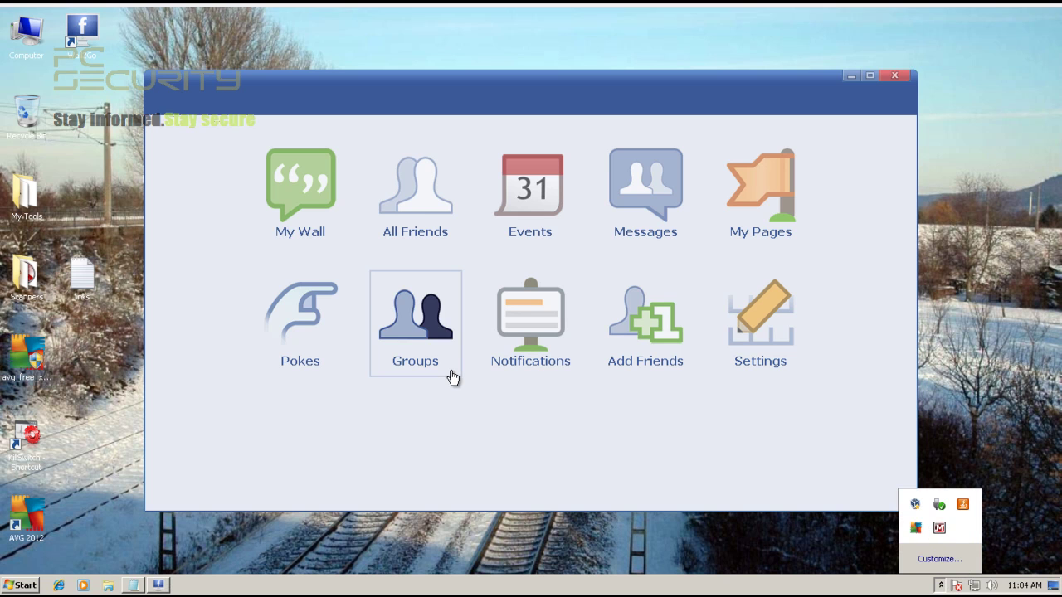
{"action": "left_click", "coordinate": [912, 82]}
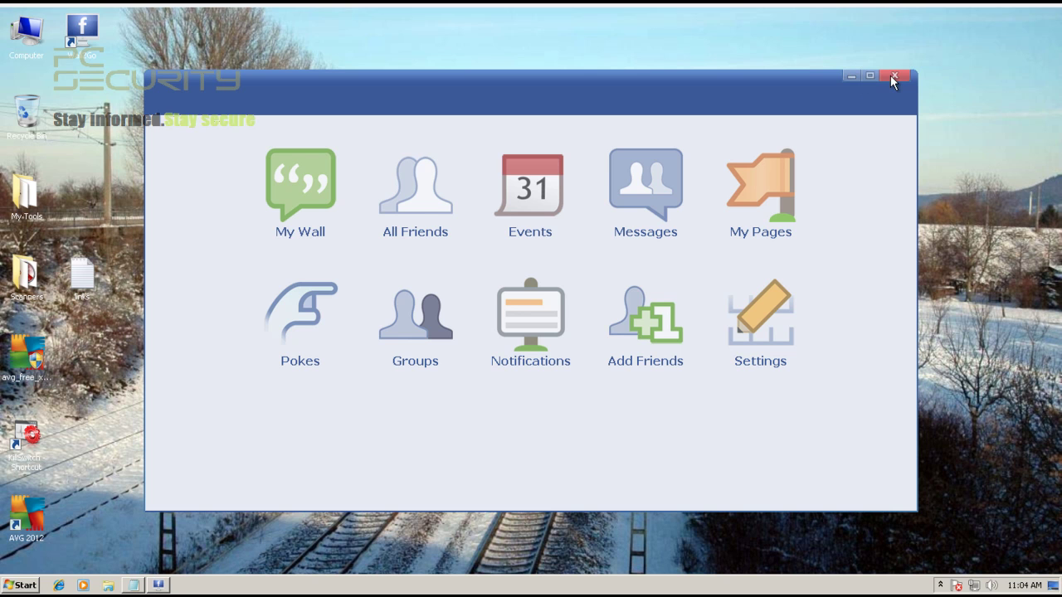
{"action": "left_click", "coordinate": [851, 76]}
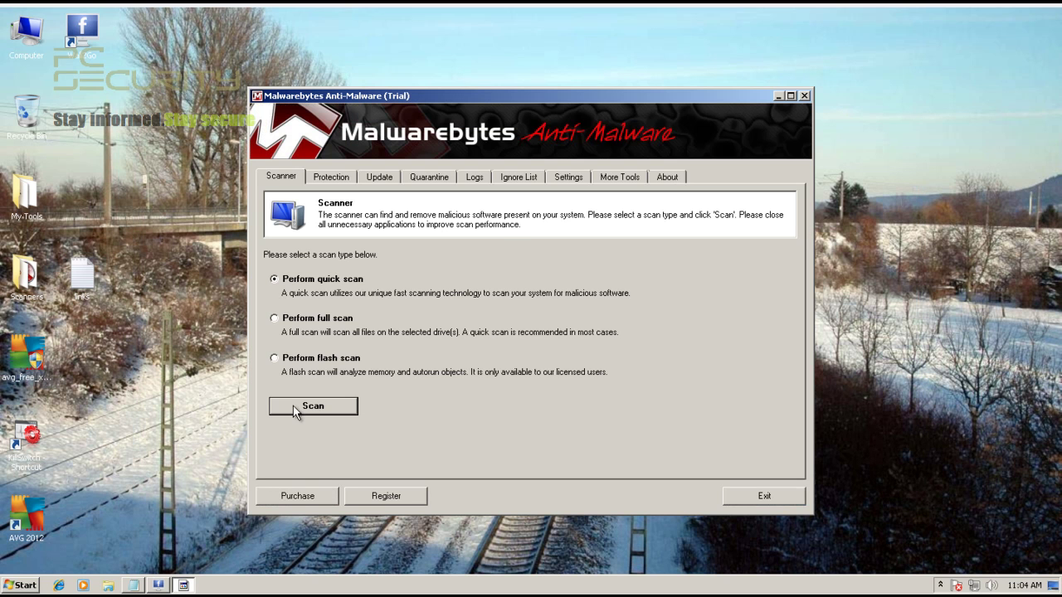
Check the Malwarebytes database date on the Update tab, then close Malwarebytes.
{"action": "left_click", "coordinate": [388, 175]}
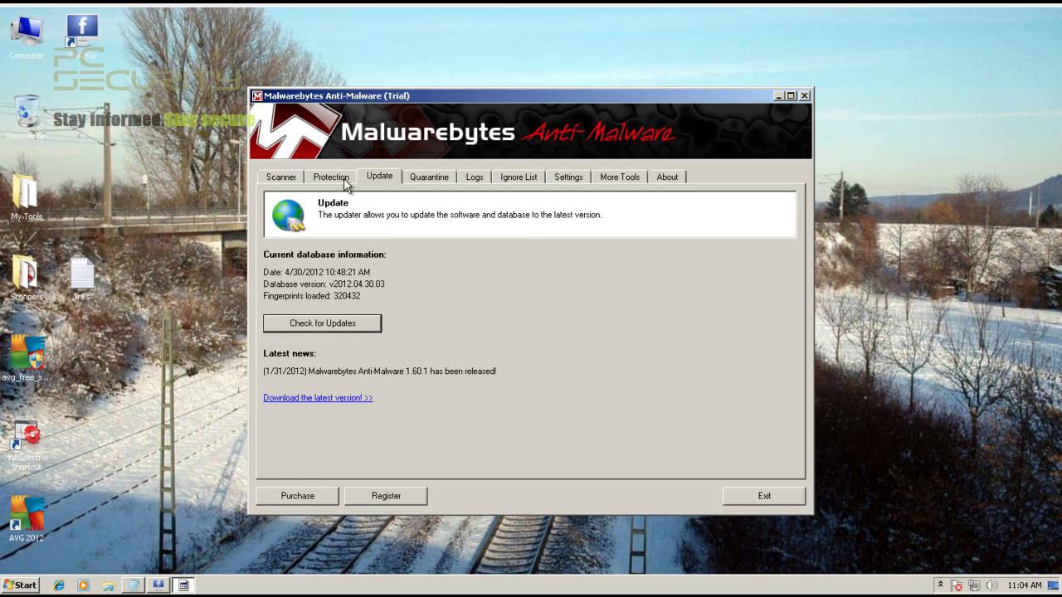
{"action": "left_click", "coordinate": [282, 178]}
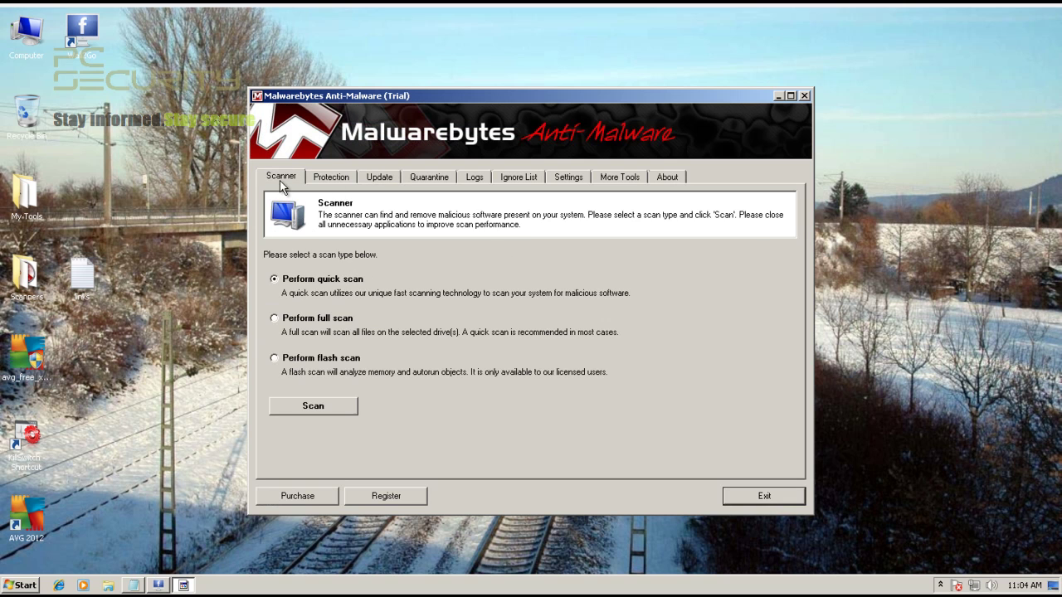
{"action": "left_click", "coordinate": [804, 95]}
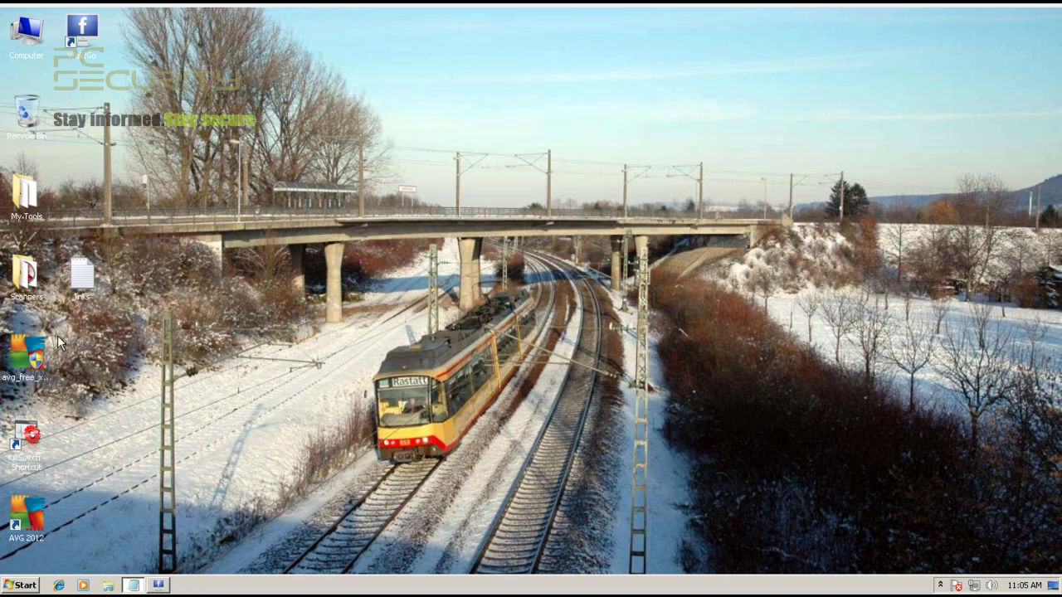
Finish the Cleaning Essentials scan (13019 objects, 0 threats) and decline the restart.
{"action": "double_click", "coordinate": [20, 276]}
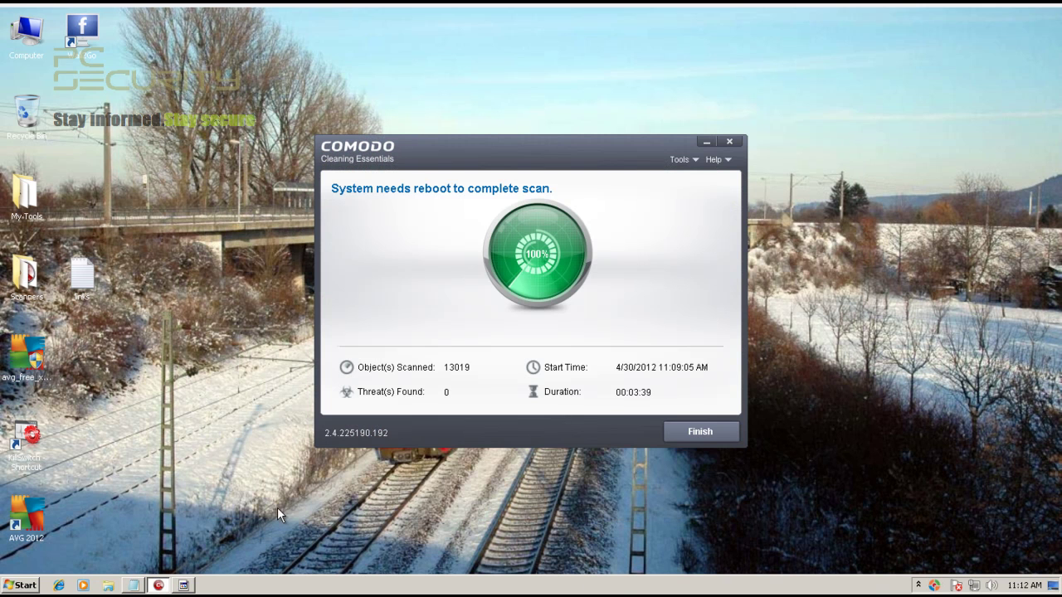
{"action": "left_click", "coordinate": [676, 439]}
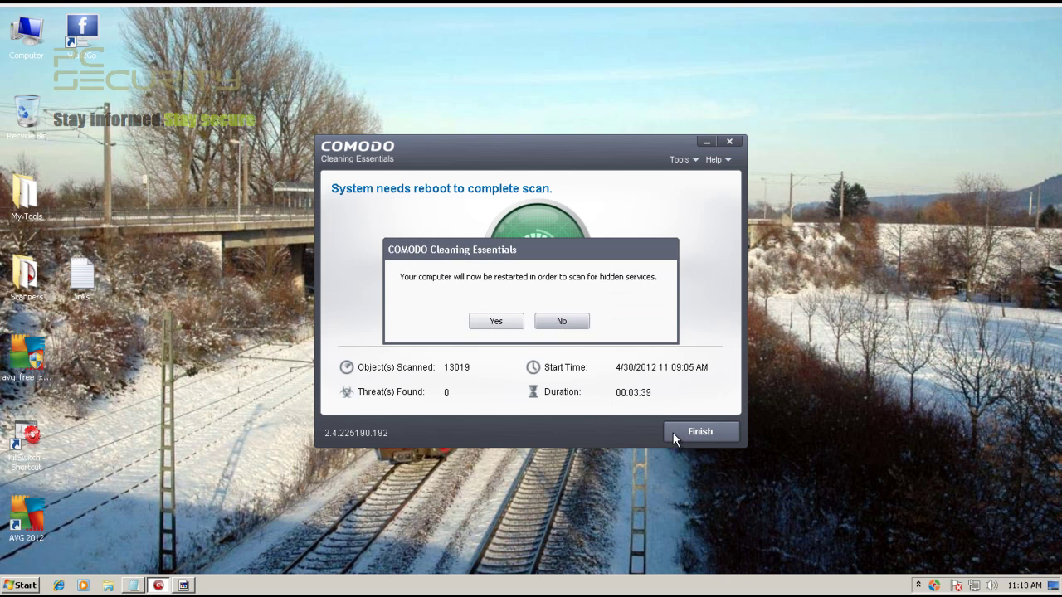
{"action": "left_click", "coordinate": [560, 322]}
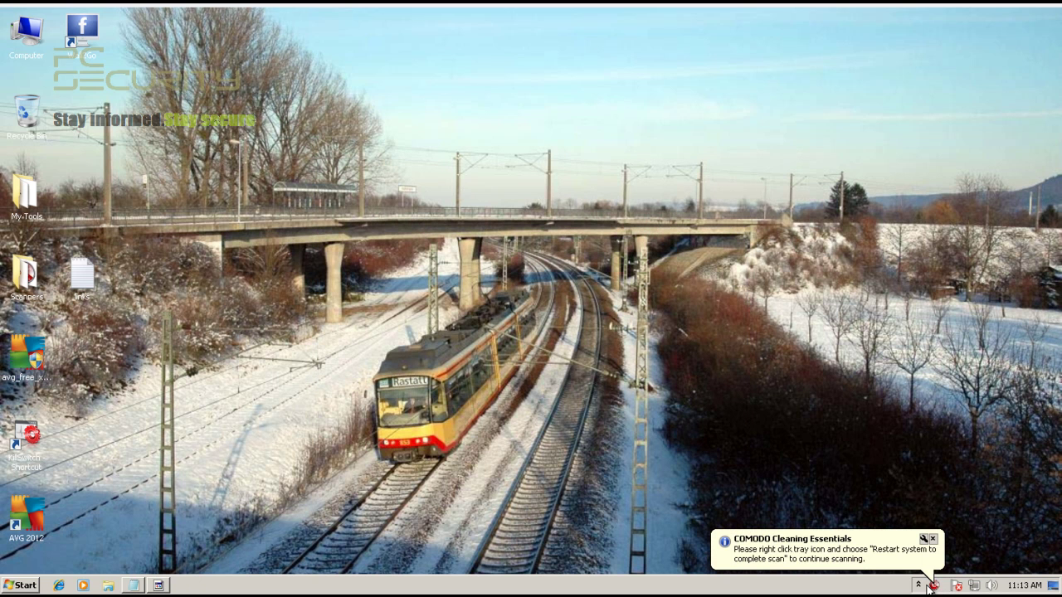
Exit COMODO Cleaning Essentials from its tray icon.
{"action": "left_click", "coordinate": [918, 585]}
{"action": "right_click", "coordinate": [916, 529]}
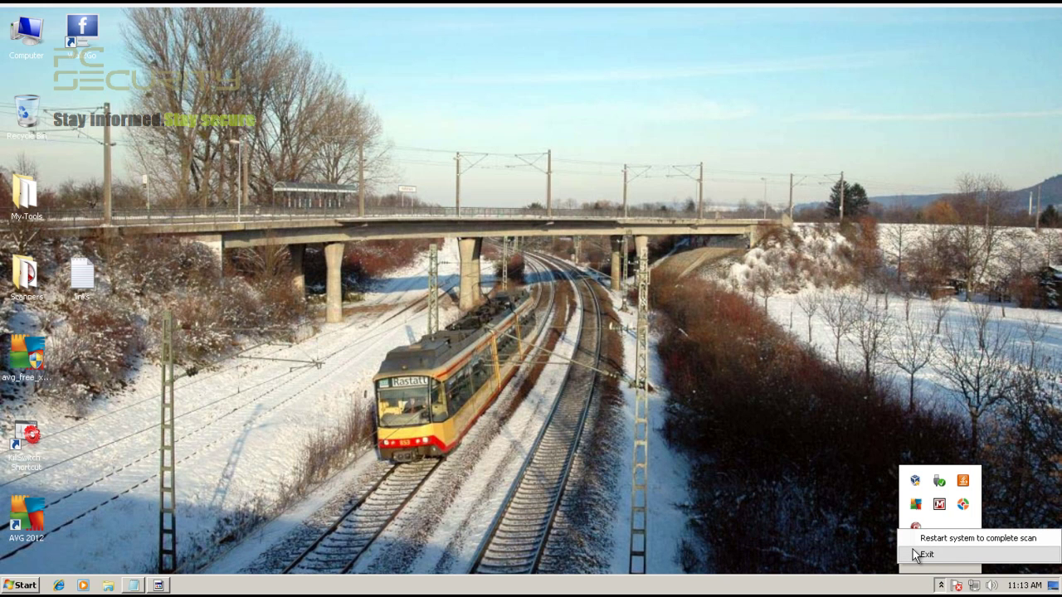
{"action": "left_click", "coordinate": [923, 554]}
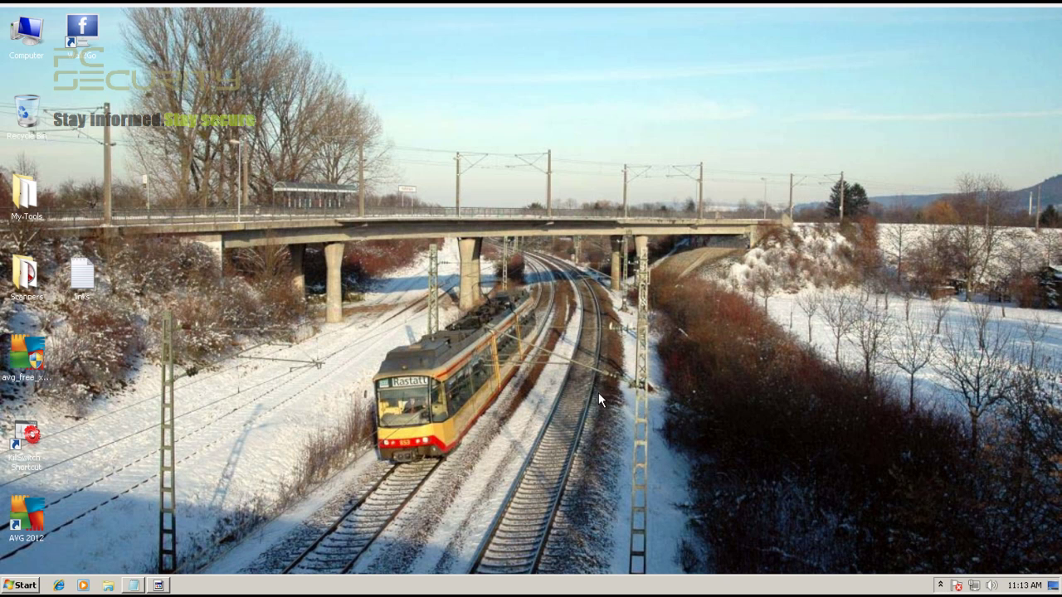
Confirm HitmanPro found no threats in 425,477 objects scanned in 3m 16s, then close it.
{"action": "left_click", "coordinate": [158, 585]}
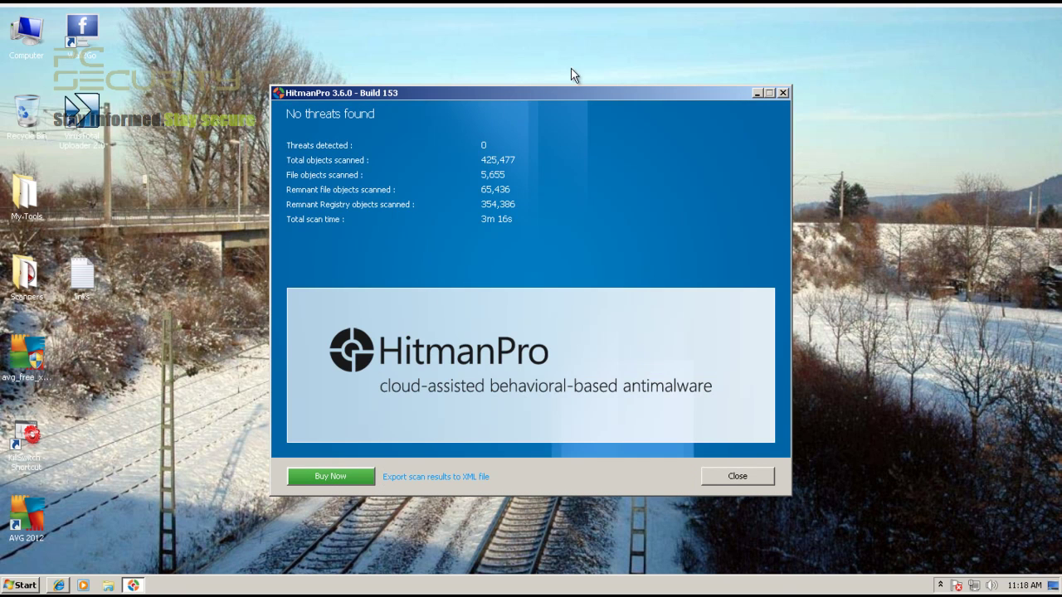
{"action": "left_click", "coordinate": [783, 92]}
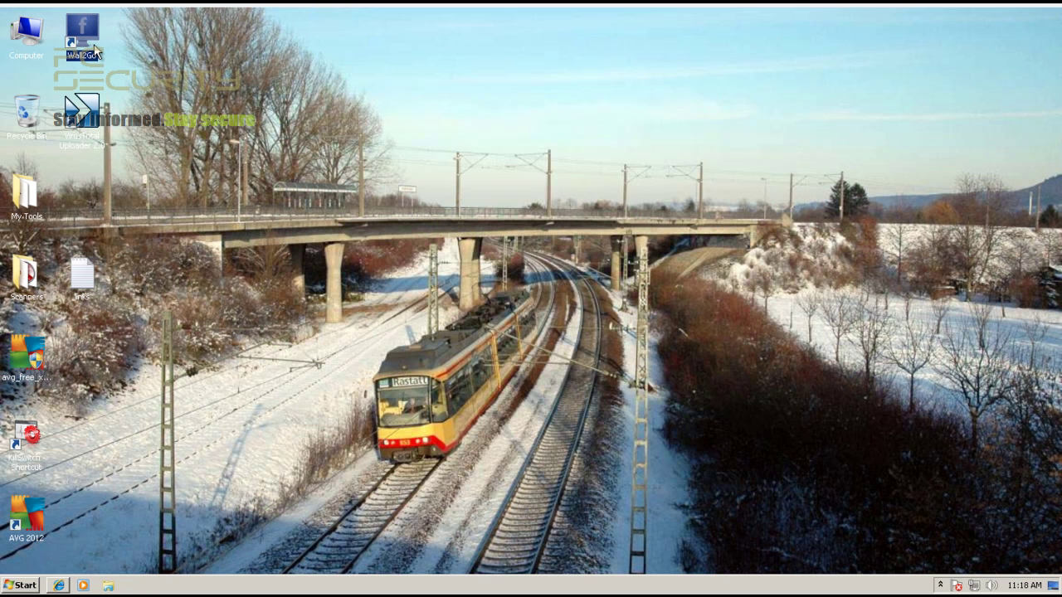
Review the VirusTotal report rating Wall2Go.exe at 0/42 detections, then close Internet Explorer.
{"action": "left_click", "coordinate": [58, 586]}
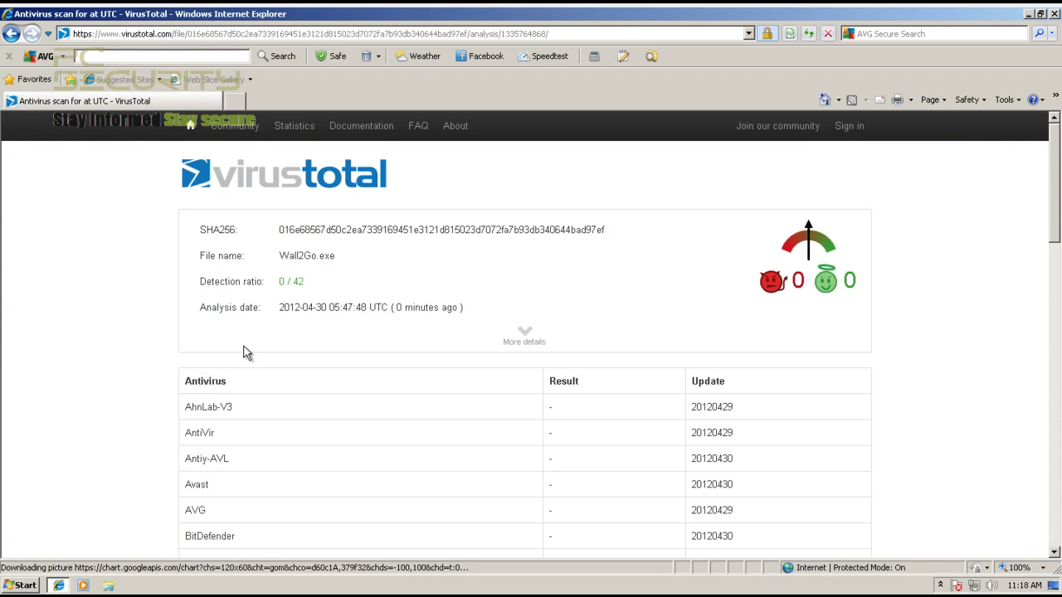
{"action": "scroll", "coordinate": [246, 353], "scroll_direction": "down", "scroll_amount": 3}
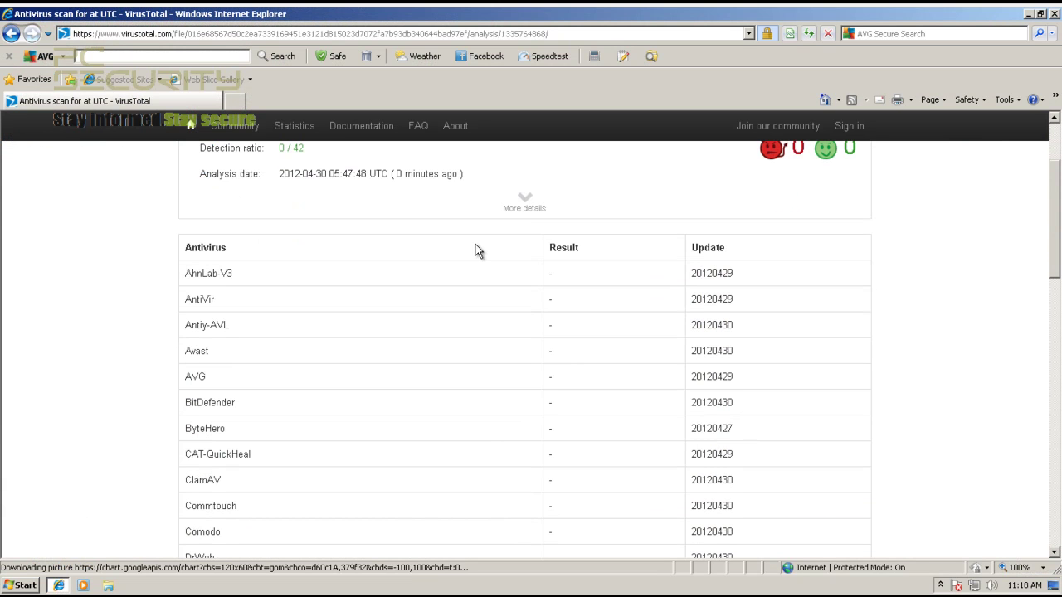
{"action": "scroll", "coordinate": [476, 249], "scroll_direction": "up", "scroll_amount": 3}
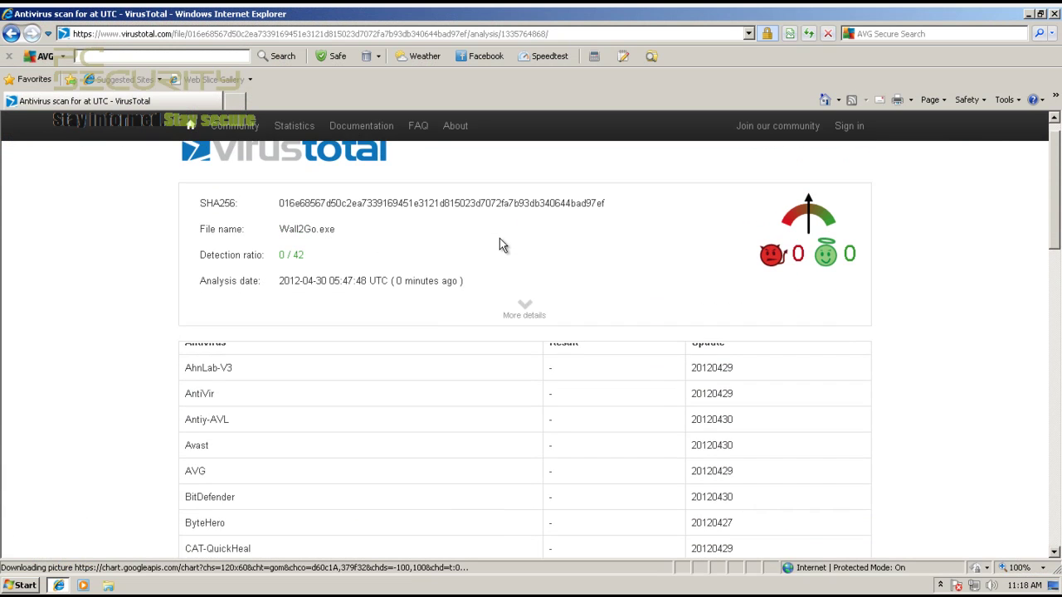
{"action": "left_click", "coordinate": [1054, 14]}
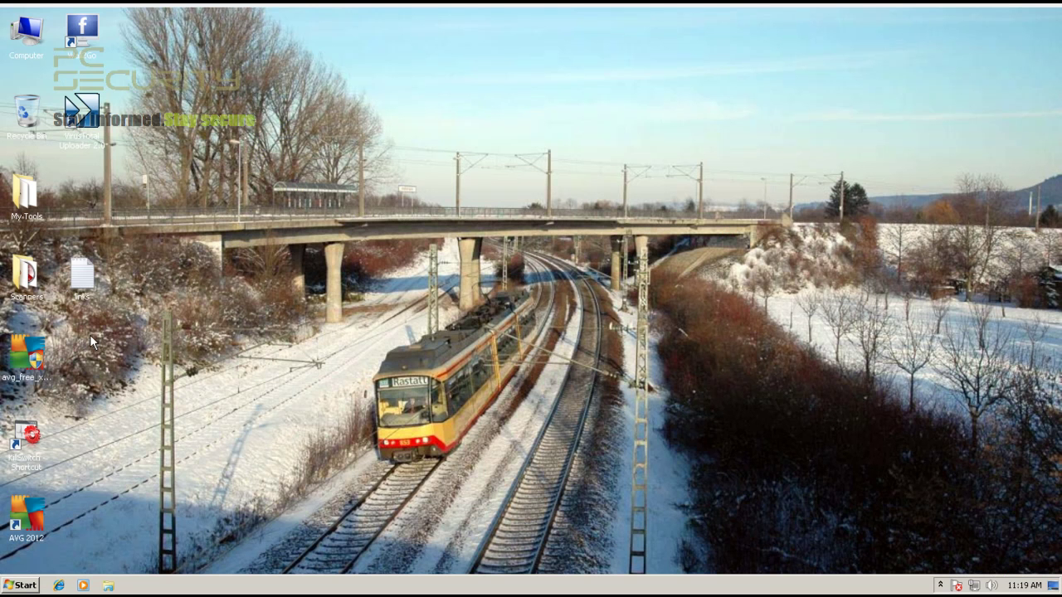
Switch Comodo's antivirus security level to Stateful and check New folder holds 321 samples.
{"action": "left_click", "coordinate": [940, 585]}
{"action": "left_click", "coordinate": [940, 585]}
{"action": "left_click", "coordinate": [661, 382]}
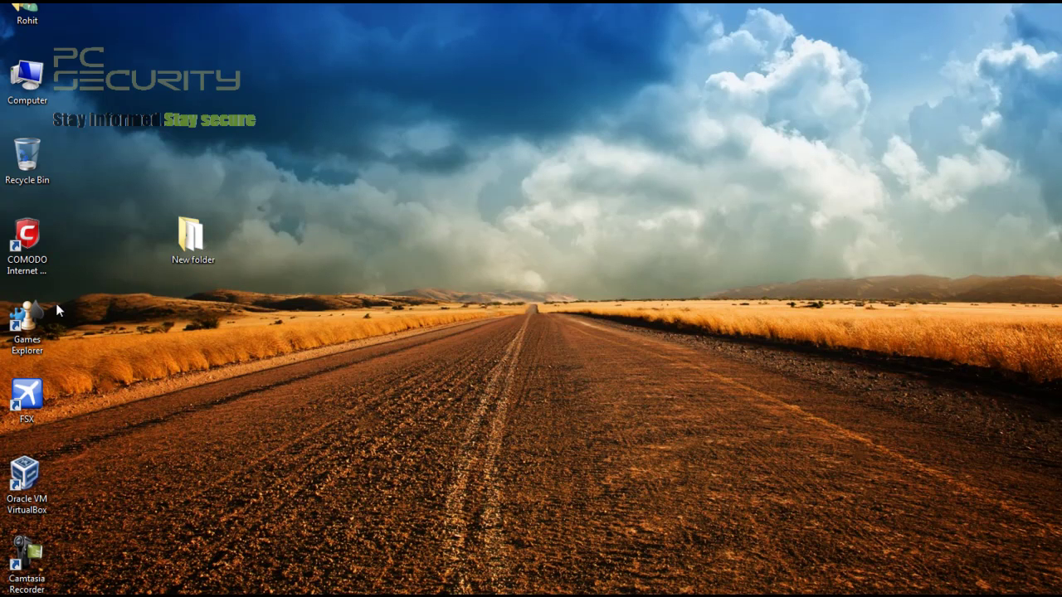
{"action": "right_click", "coordinate": [190, 227]}
{"action": "left_click", "coordinate": [712, 409]}
{"action": "right_click", "coordinate": [927, 593]}
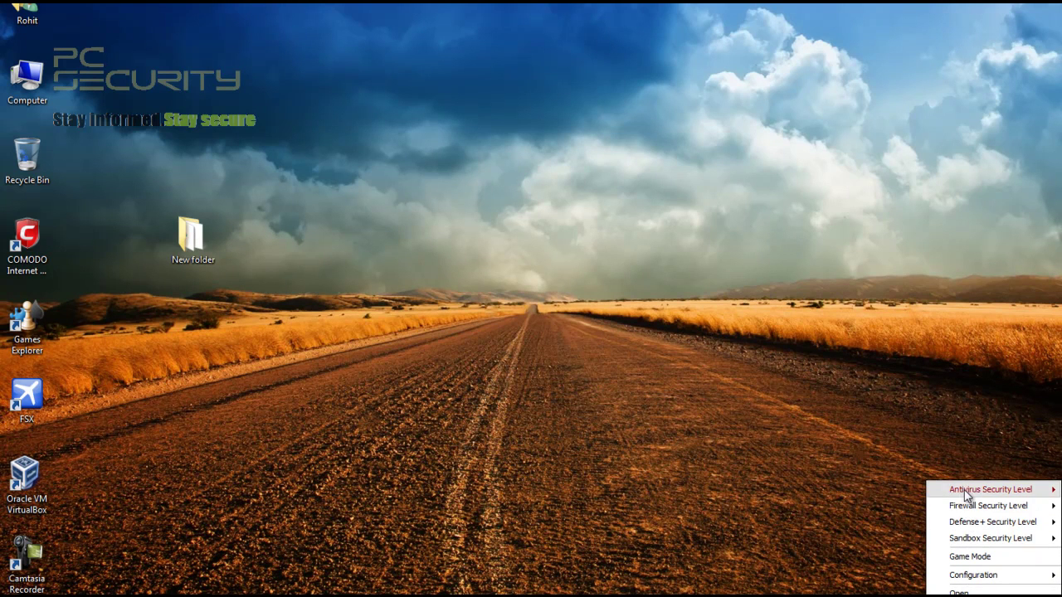
{"action": "mouse_move", "coordinate": [964, 495]}
{"action": "left_click", "coordinate": [901, 506]}
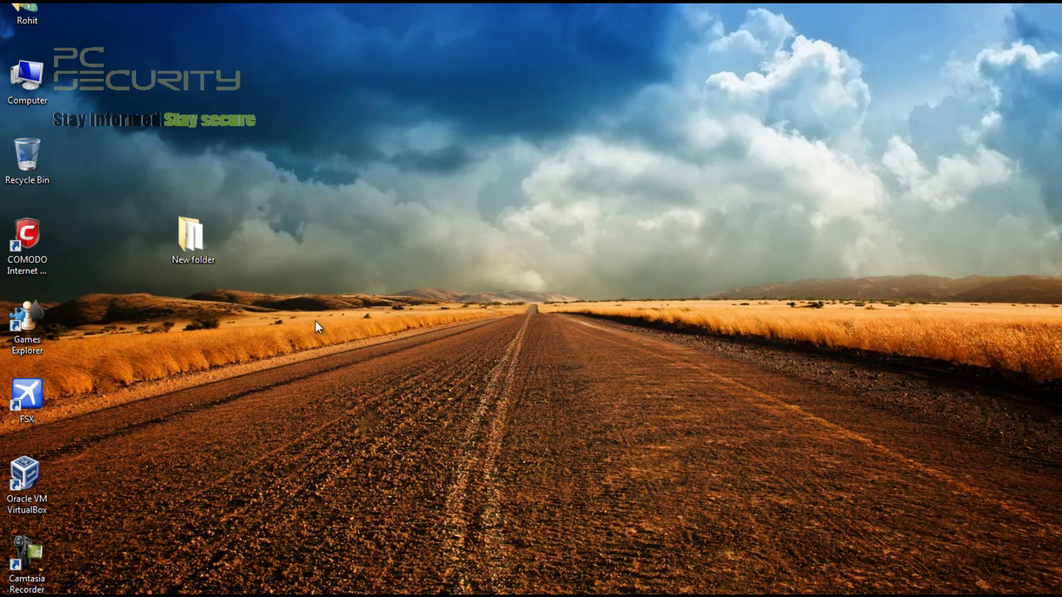
{"action": "double_click", "coordinate": [181, 235]}
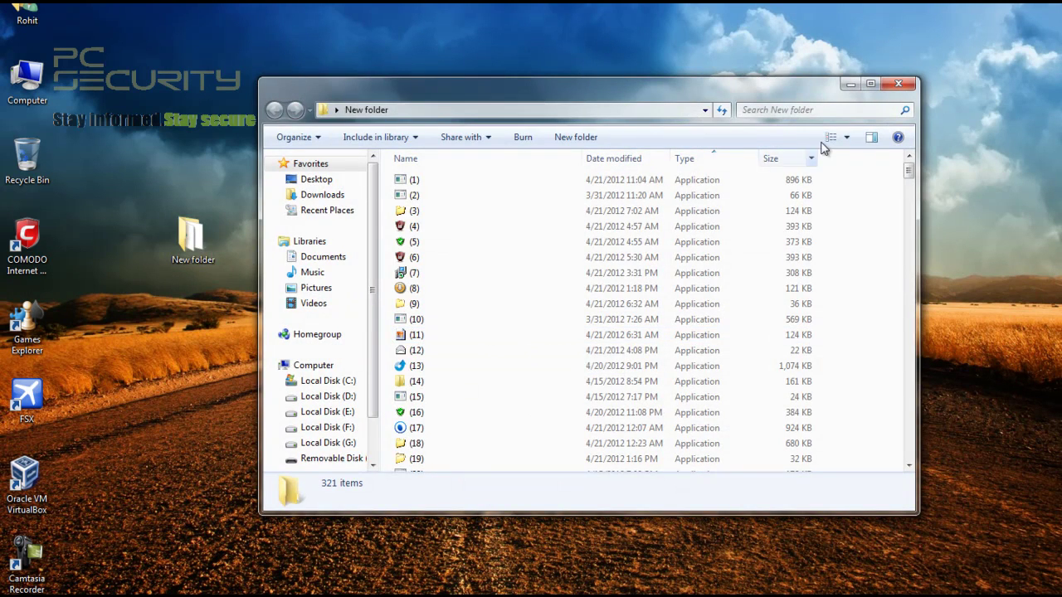
{"action": "left_click", "coordinate": [898, 84]}
Scan New folder with COMODO Antivirus, then verify only 40 samples remain in it.
{"action": "right_click", "coordinate": [209, 242]}
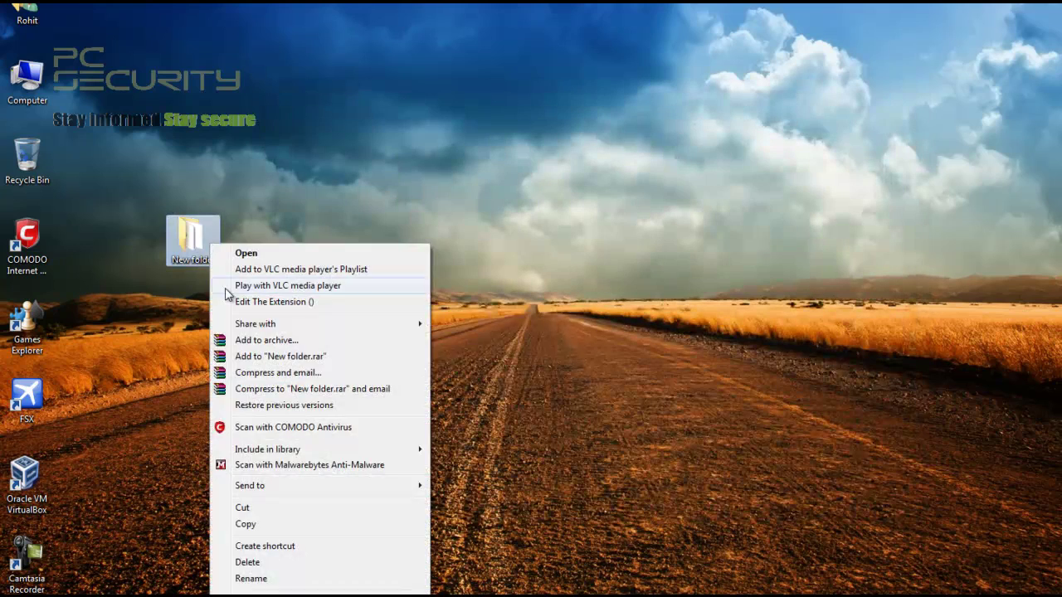
{"action": "left_click", "coordinate": [251, 428]}
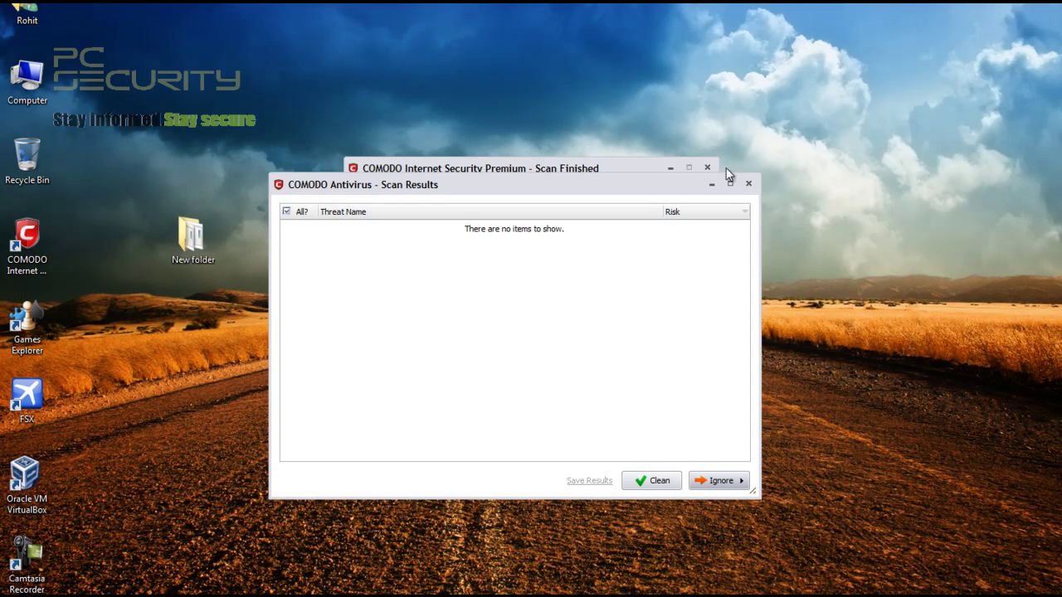
{"action": "left_click", "coordinate": [746, 184]}
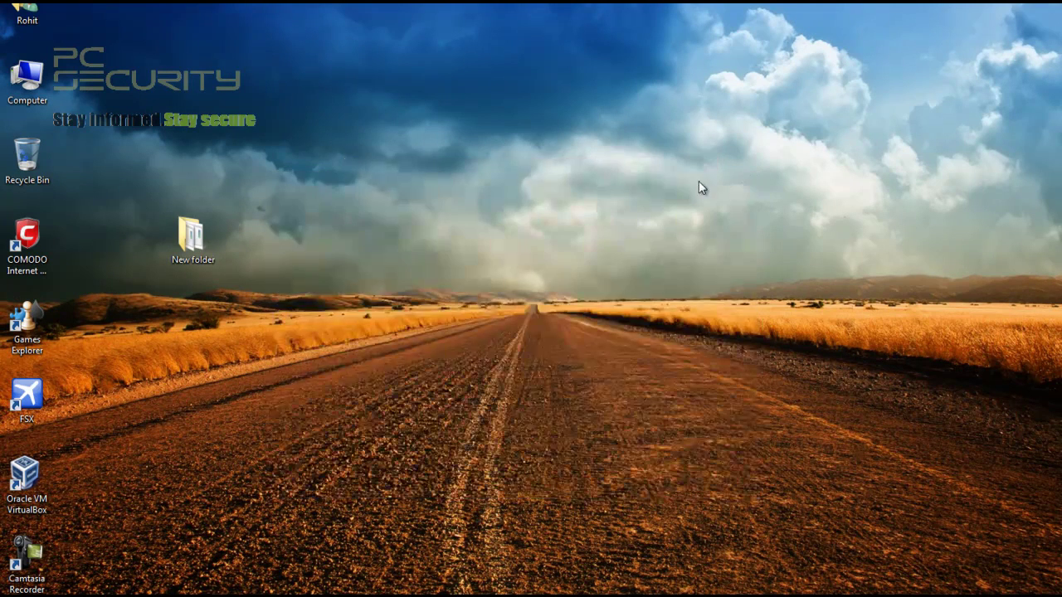
{"action": "double_click", "coordinate": [187, 254]}
{"action": "scroll", "coordinate": [391, 315], "scroll_direction": "down", "scroll_amount": 7}
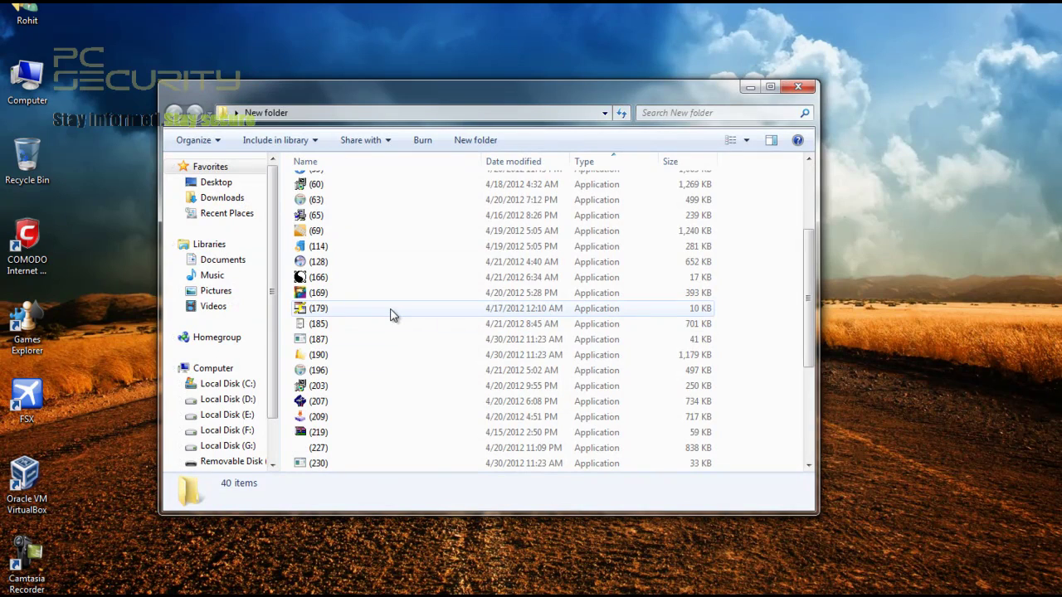
{"action": "left_click", "coordinate": [798, 86]}
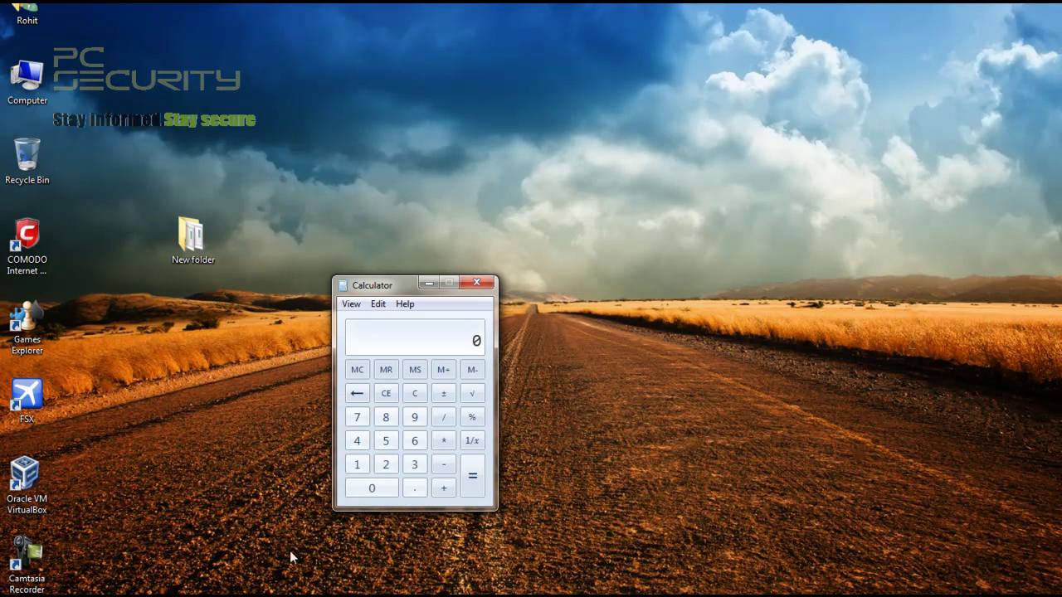
Calculate (321 − 40) / 321 = 0.8753894080996885 as Comodo's detection rate, then close Calculator.
{"action": "type", "text": "321"}
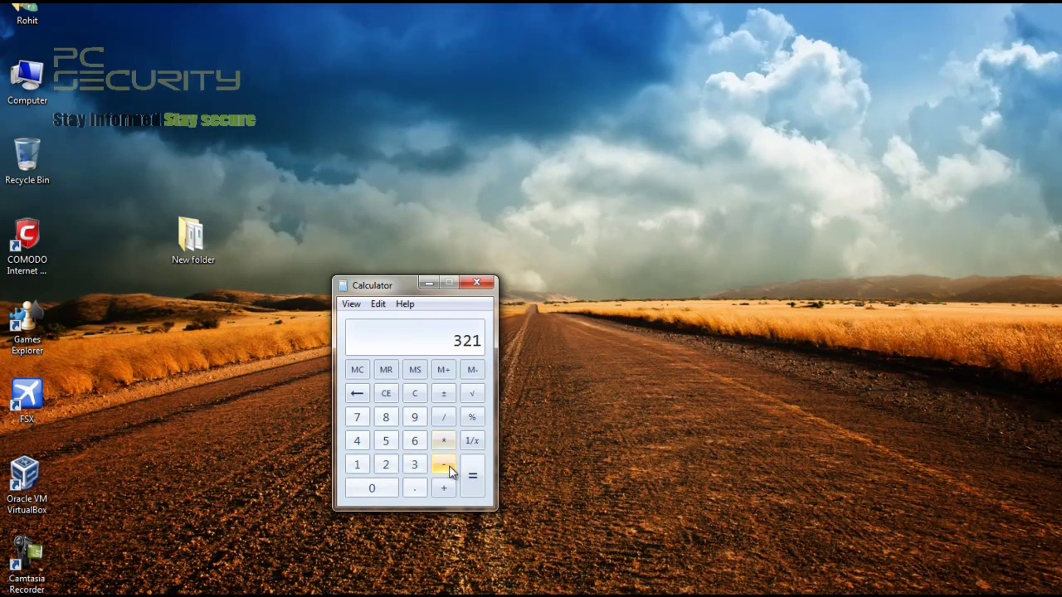
{"action": "left_click", "coordinate": [443, 465]}
{"action": "left_click", "coordinate": [357, 440]}
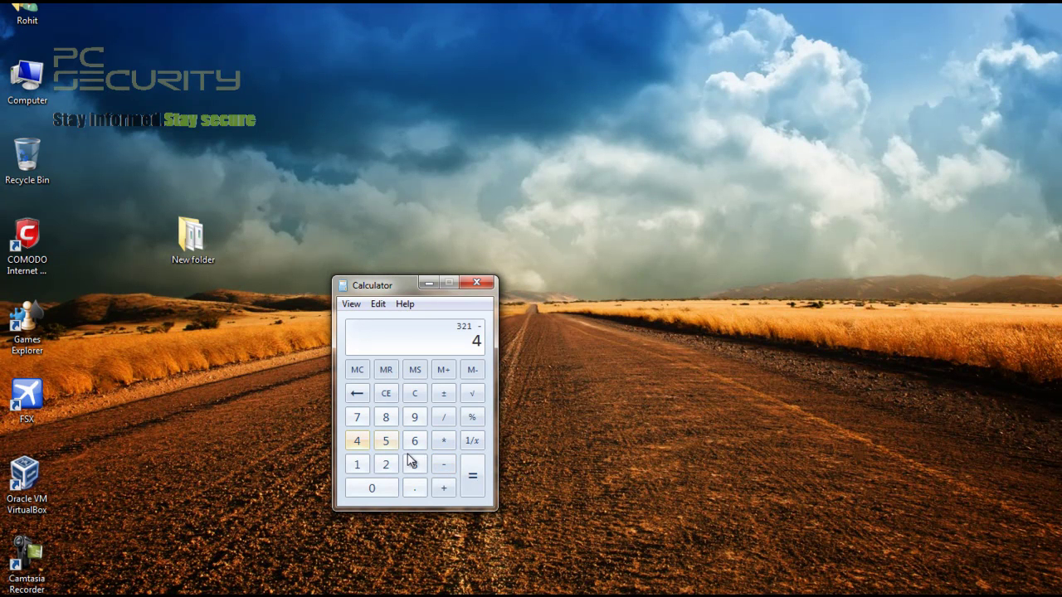
{"action": "left_click", "coordinate": [374, 488]}
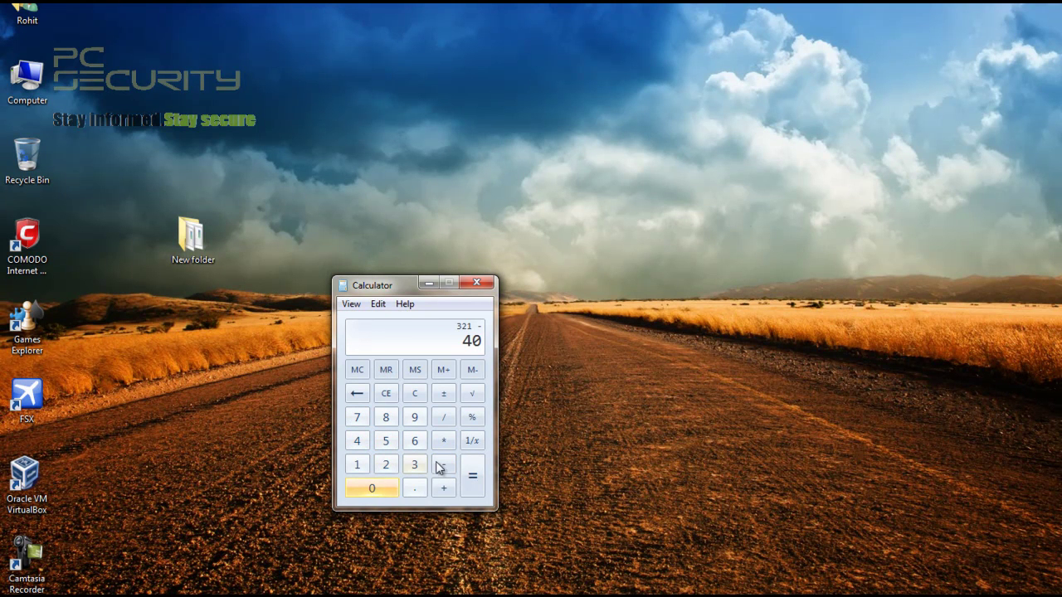
{"action": "left_click", "coordinate": [442, 418]}
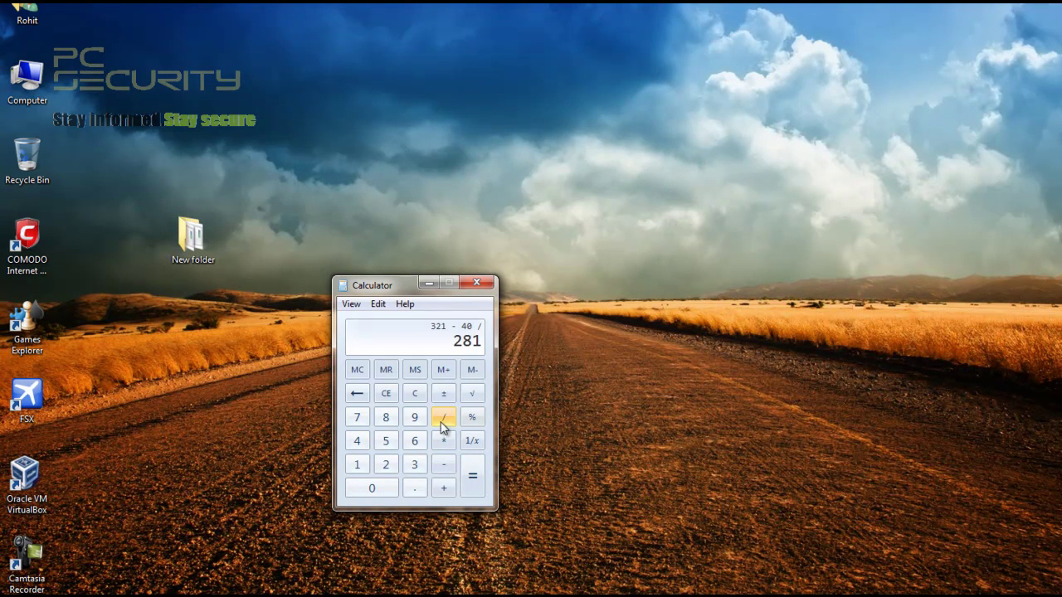
{"action": "left_click", "coordinate": [414, 464]}
{"action": "left_click", "coordinate": [386, 466]}
{"action": "left_click", "coordinate": [357, 465]}
{"action": "left_click", "coordinate": [471, 476]}
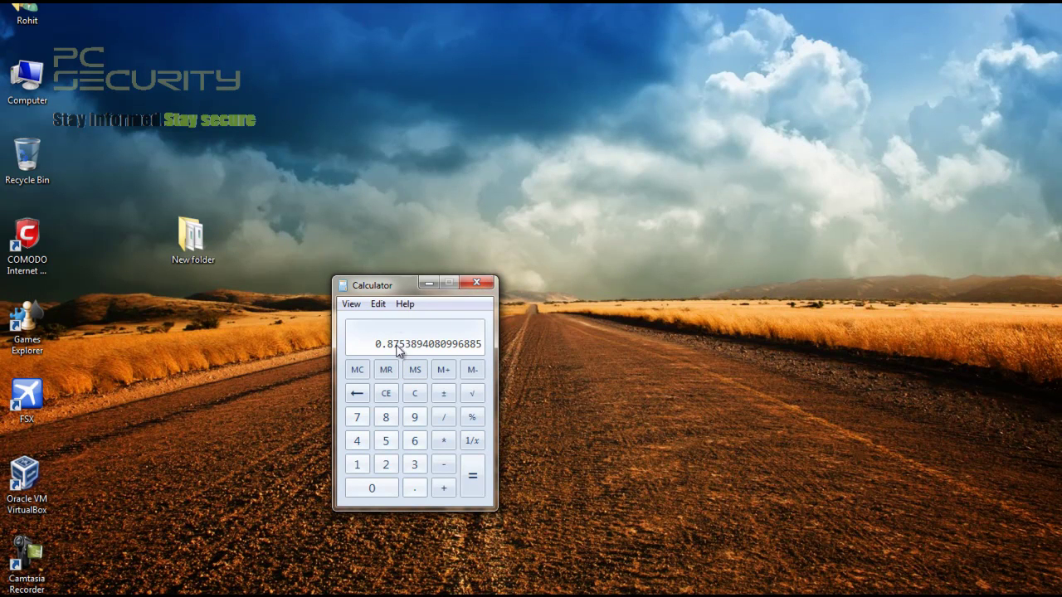
{"action": "left_click", "coordinate": [481, 286]}
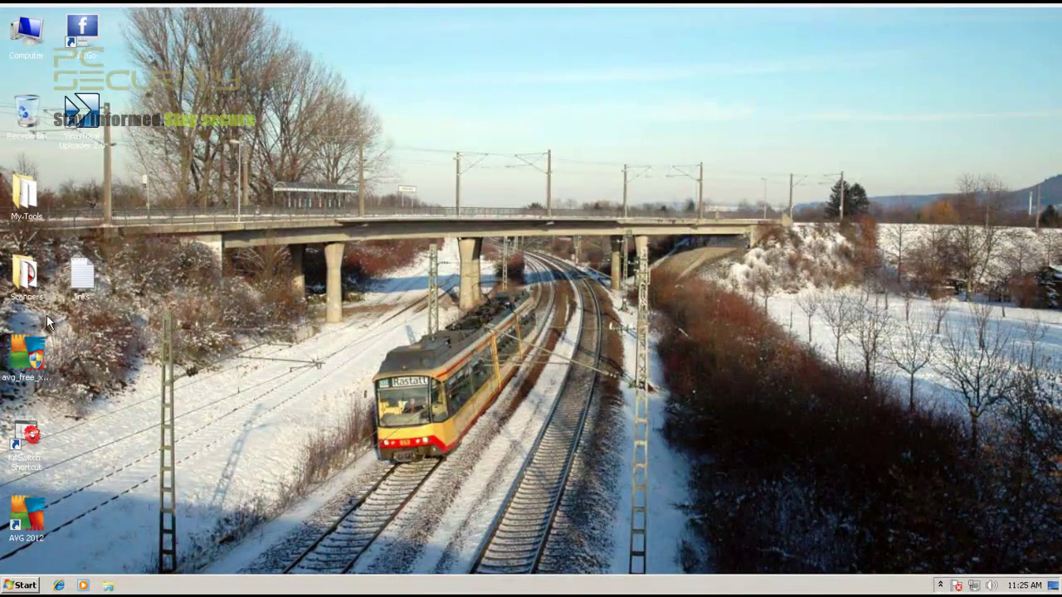
Open AVG Anti-Virus Free 2012 from the tray, confirm the VM is protected, and close it.
{"action": "left_click", "coordinate": [941, 584]}
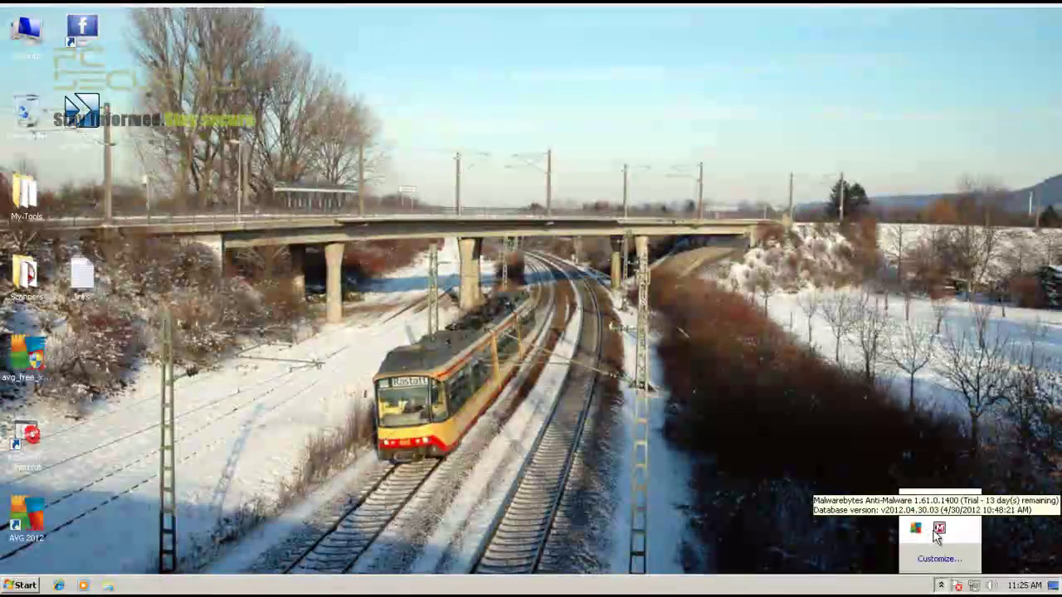
{"action": "double_click", "coordinate": [917, 530]}
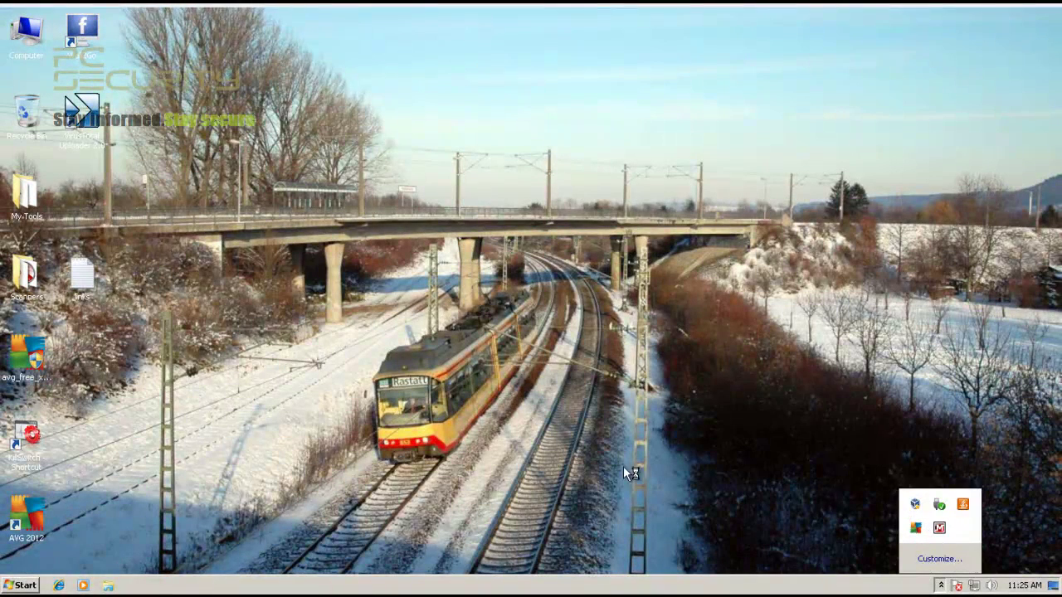
{"action": "left_click", "coordinate": [452, 329]}
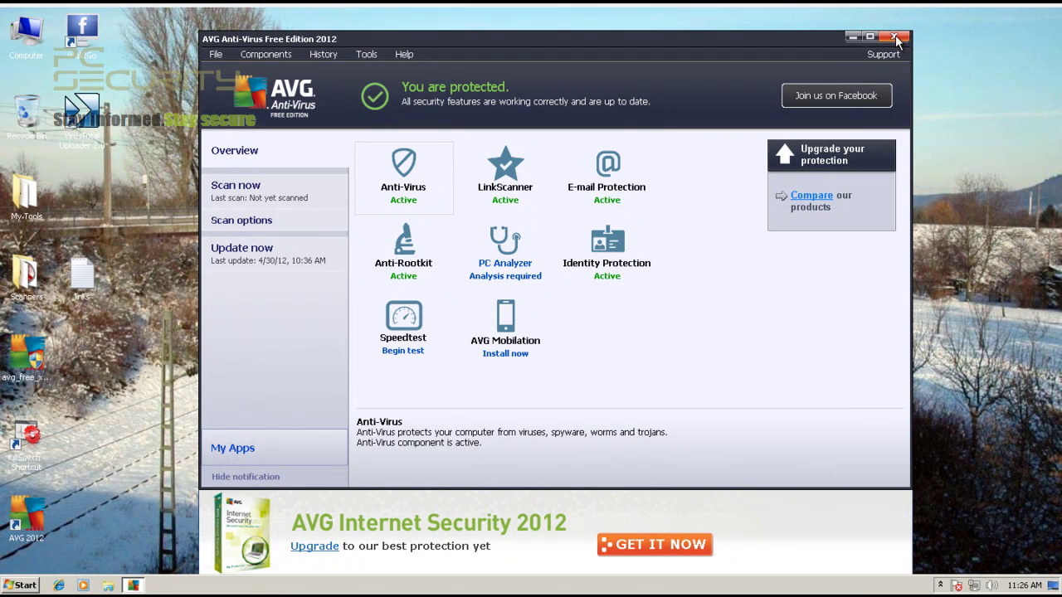
{"action": "left_click", "coordinate": [894, 36]}
{"action": "left_click", "coordinate": [940, 586]}
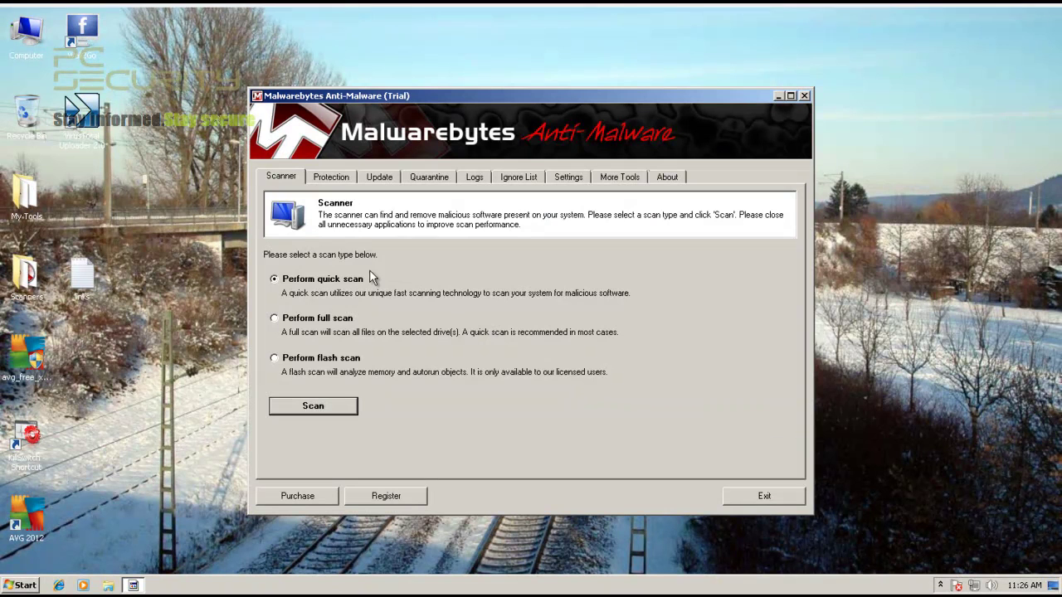
Check Malwarebytes shows real-time protection enabled and database version v2012.04.30.03.
{"action": "left_click", "coordinate": [335, 174]}
{"action": "left_click", "coordinate": [374, 179]}
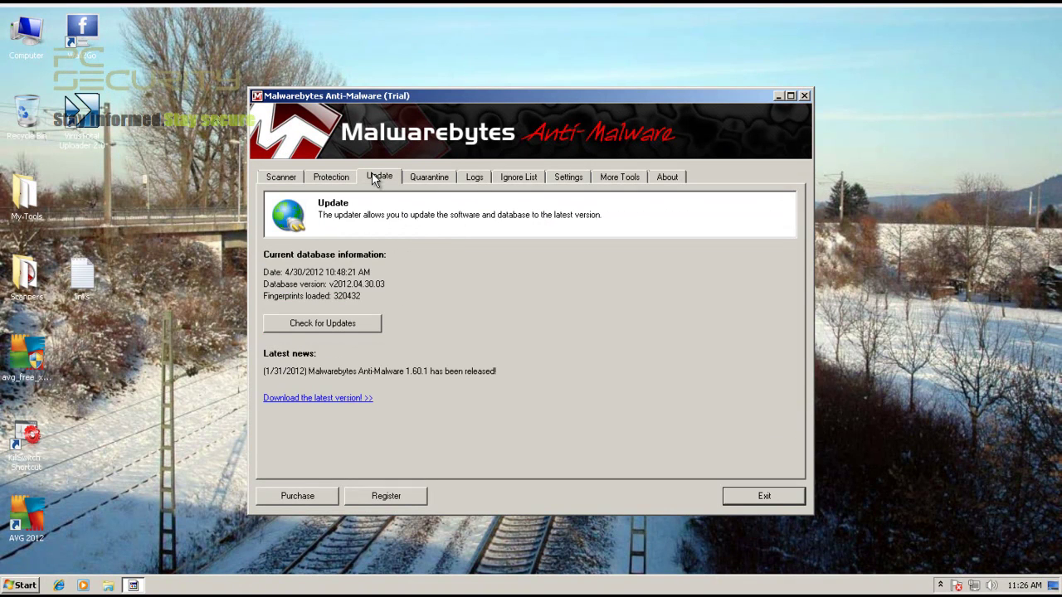
{"action": "left_click", "coordinate": [297, 183]}
{"action": "left_click", "coordinate": [329, 178]}
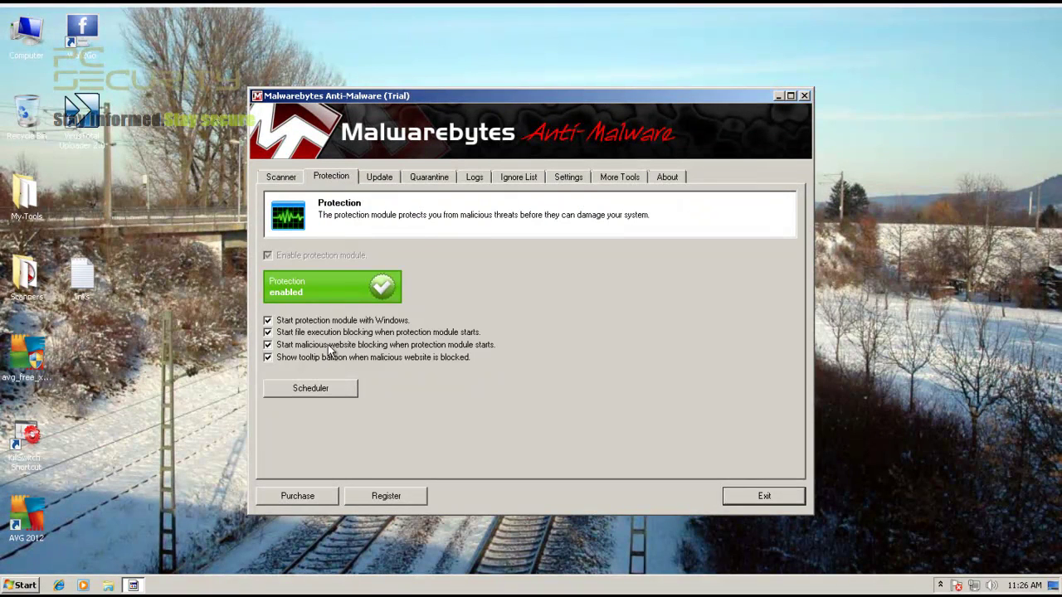